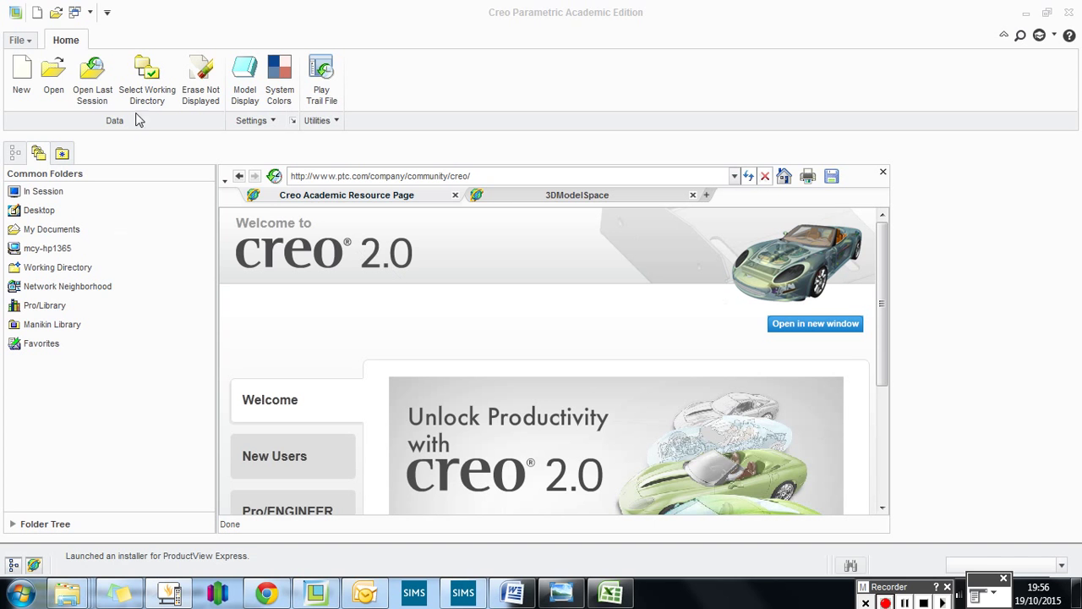
Step: Start a new Design assembly named Glide_Keyring_Assembly with the default template
left_click(22, 77)
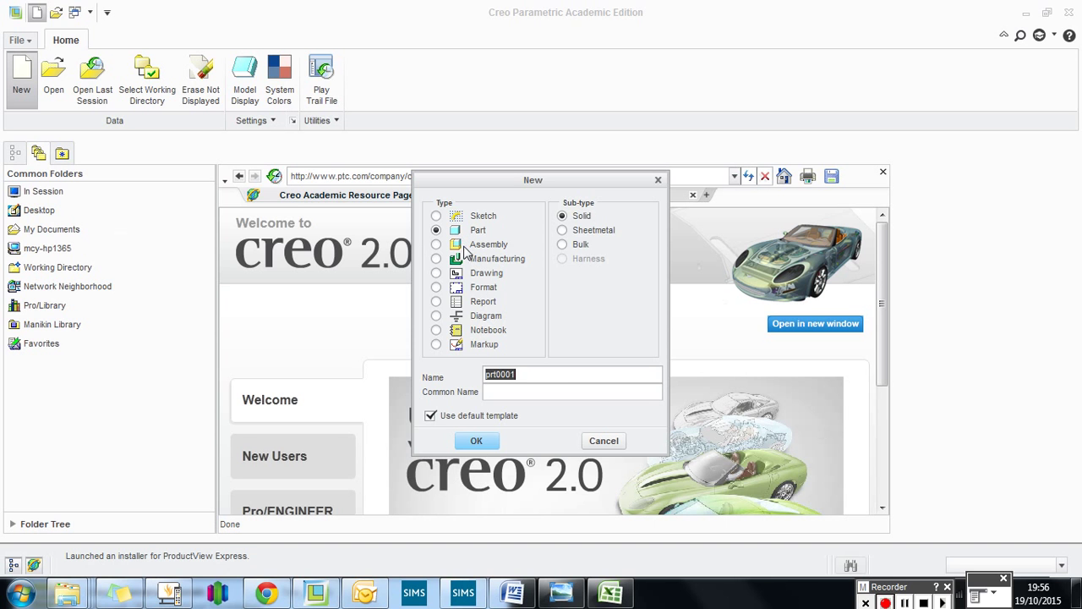
left_click(436, 246)
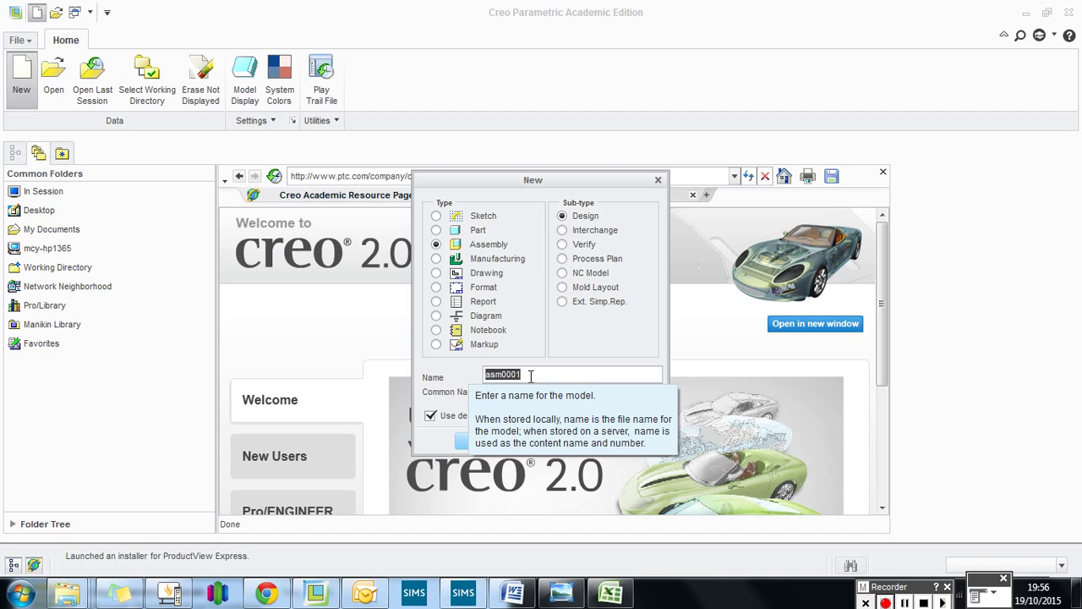
type("G")
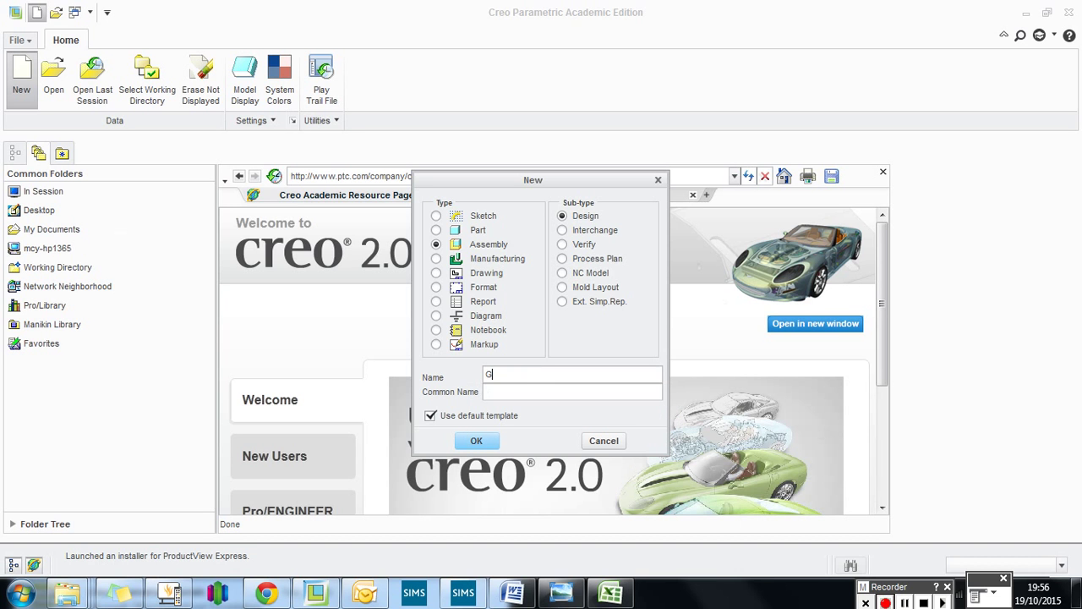
type("lide_")
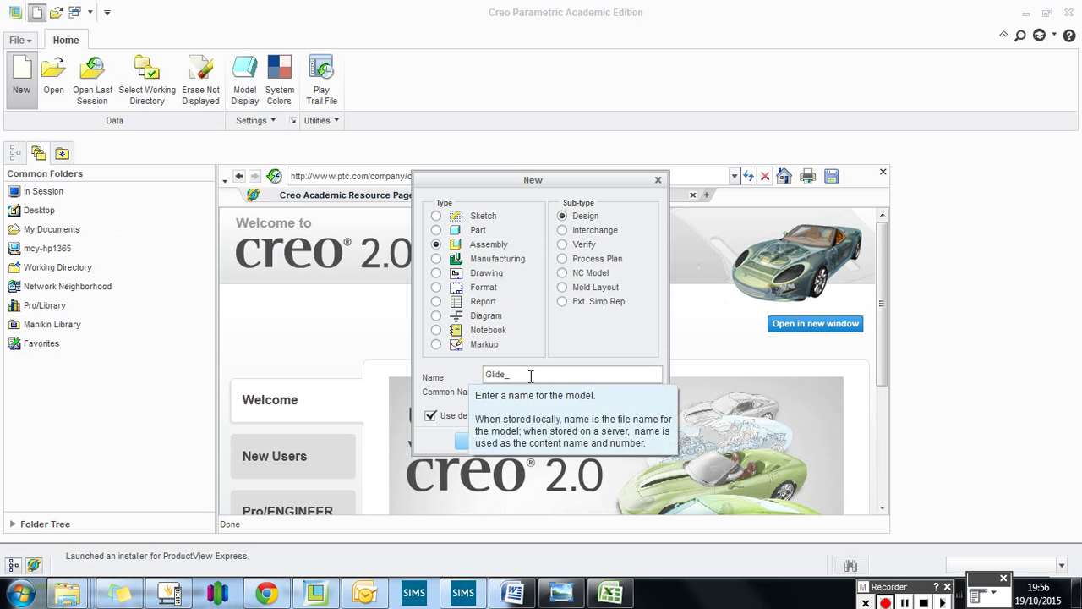
type("Keyr")
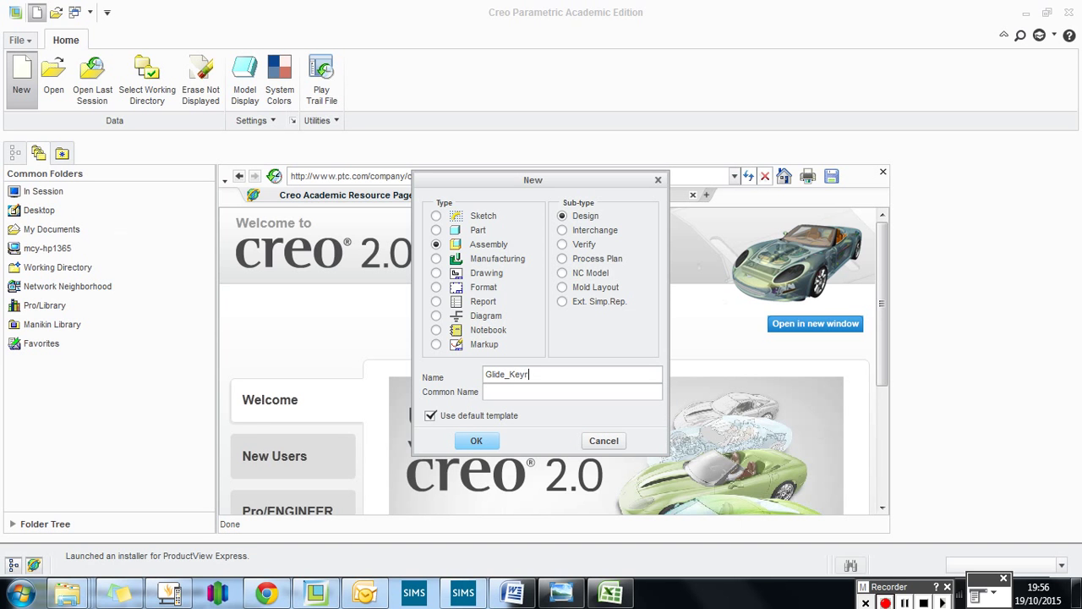
type("ing_Assembly")
Step: Confirm the New dialog to create the empty GLIDE_KEYRING_ASSEMBLY with default datum planes
left_click(477, 442)
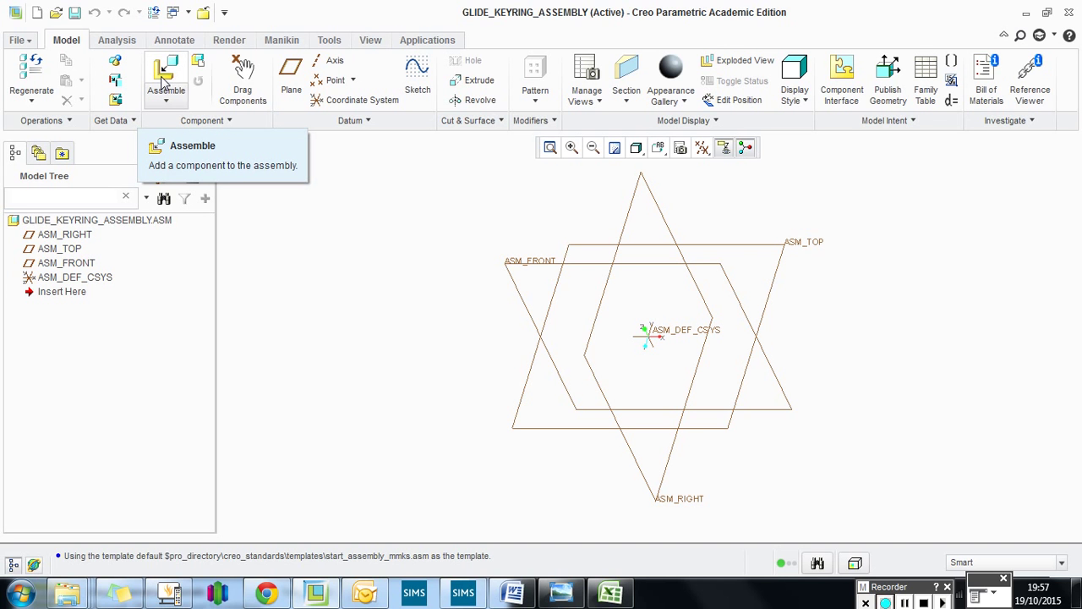
Step: Insert glide_prt0001.prt from E:\Creo Modeling\LED Keyring Project\Glide Keyring into the assembly
left_click(165, 81)
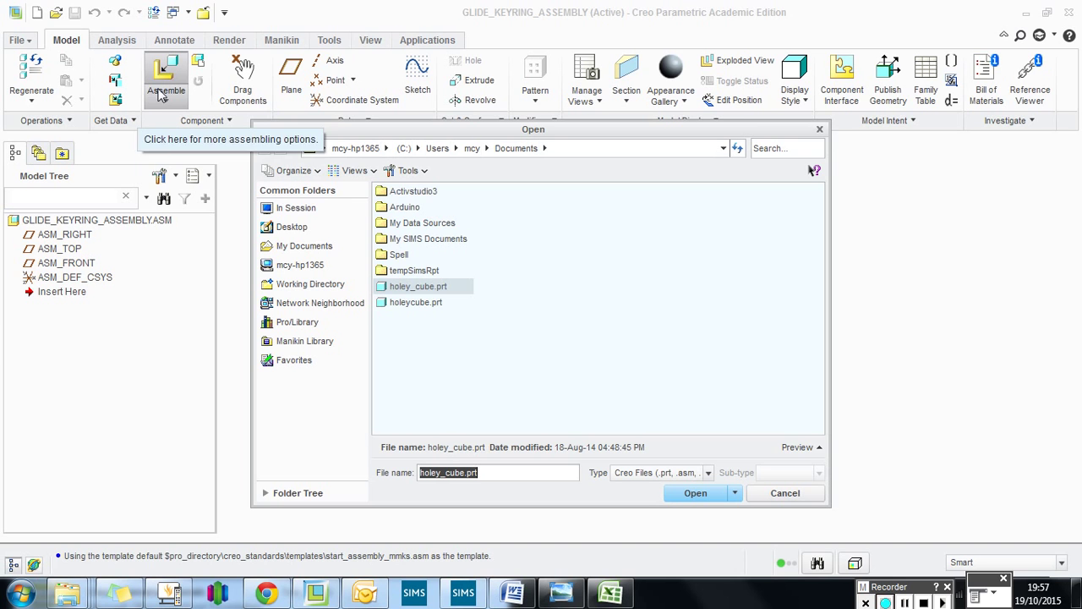
left_click(305, 265)
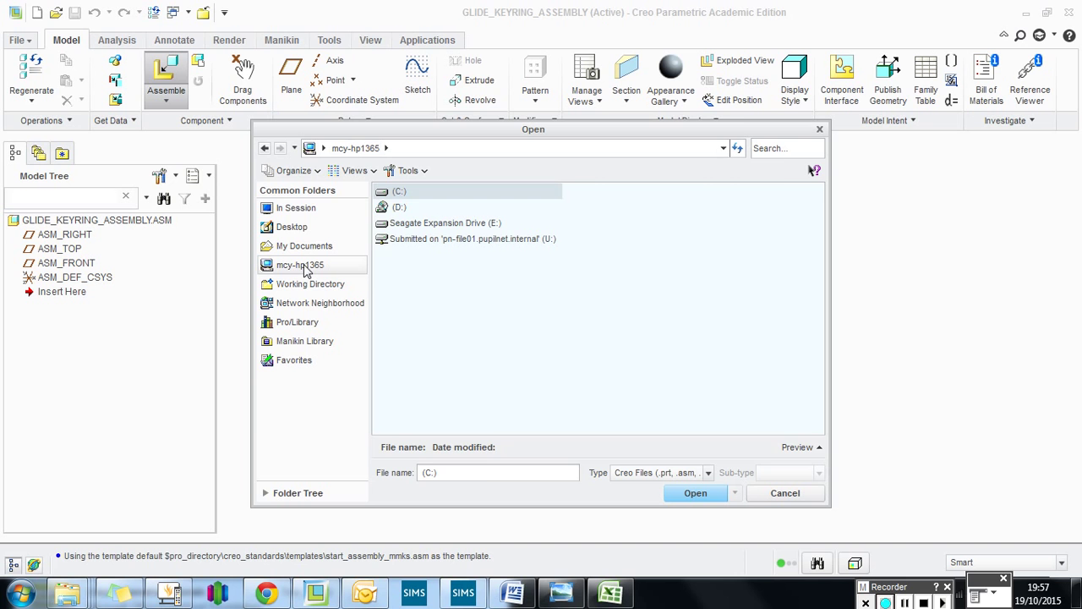
double_click(434, 224)
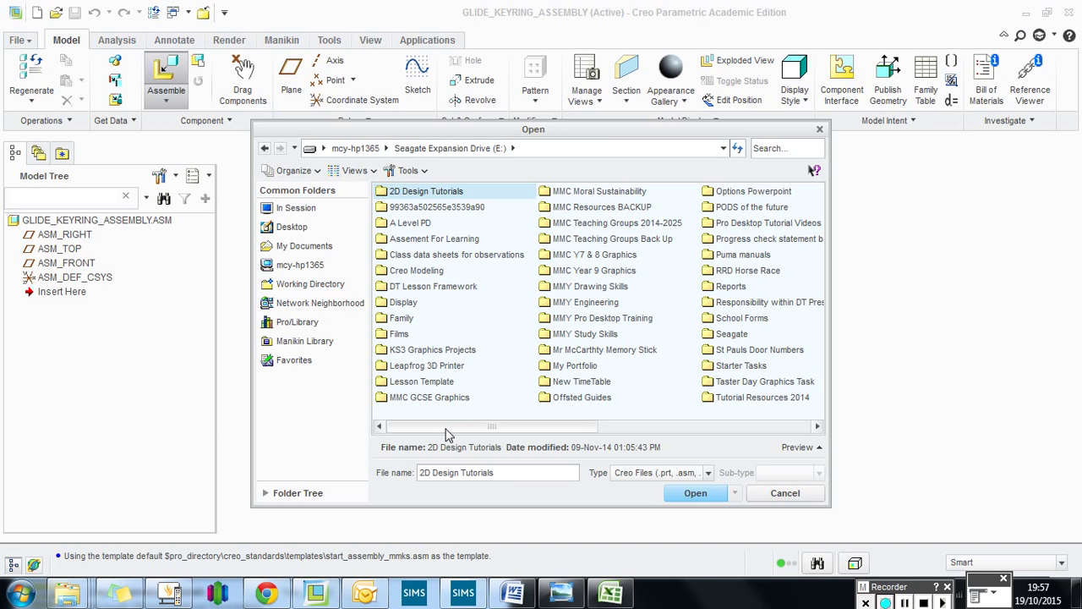
double_click(419, 270)
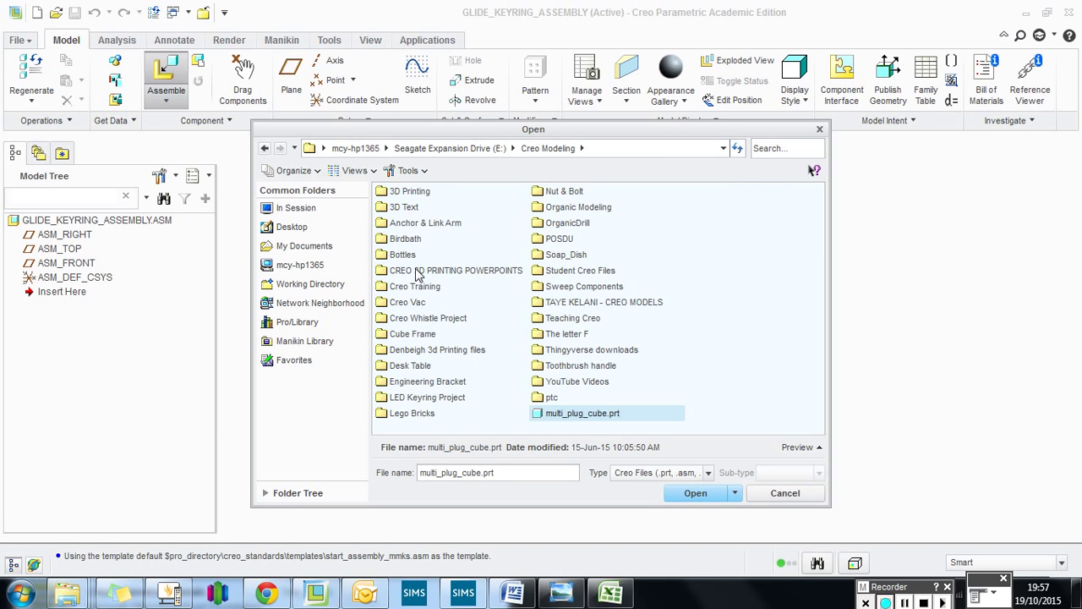
double_click(438, 400)
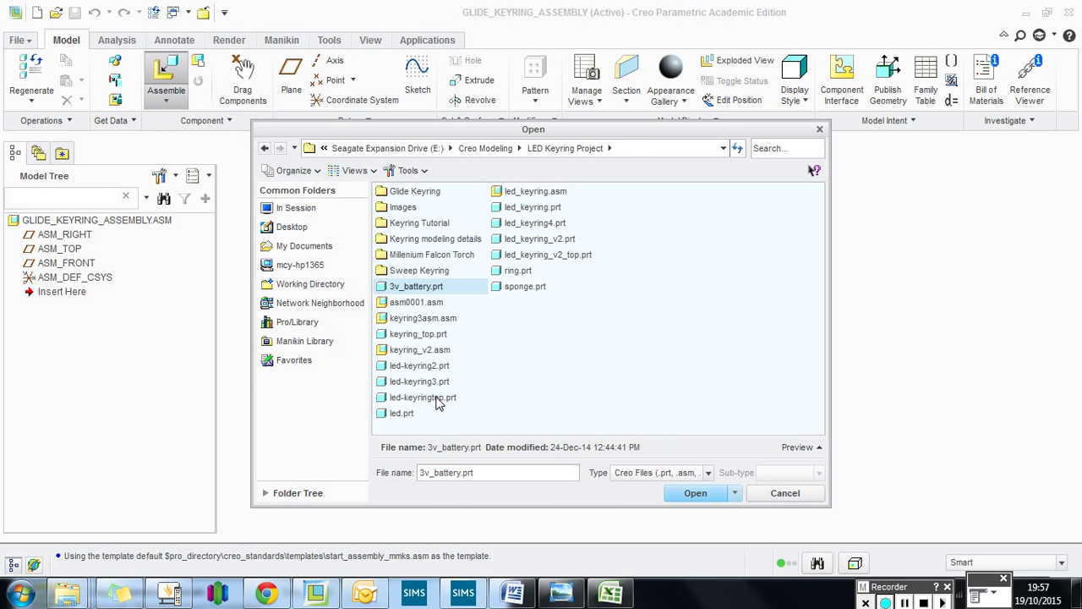
double_click(409, 195)
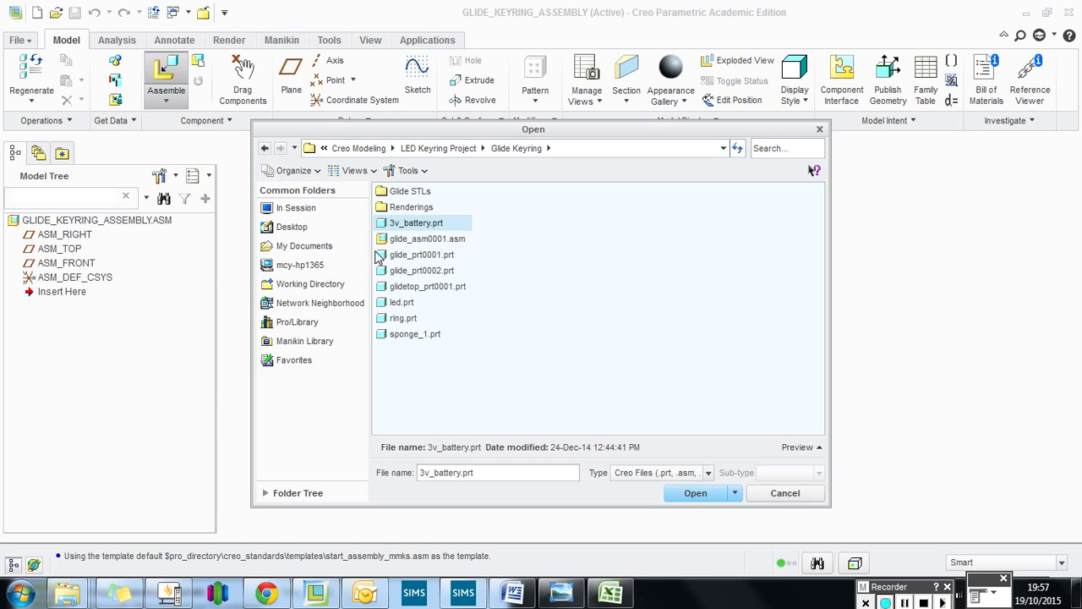
mouse_move(384, 259)
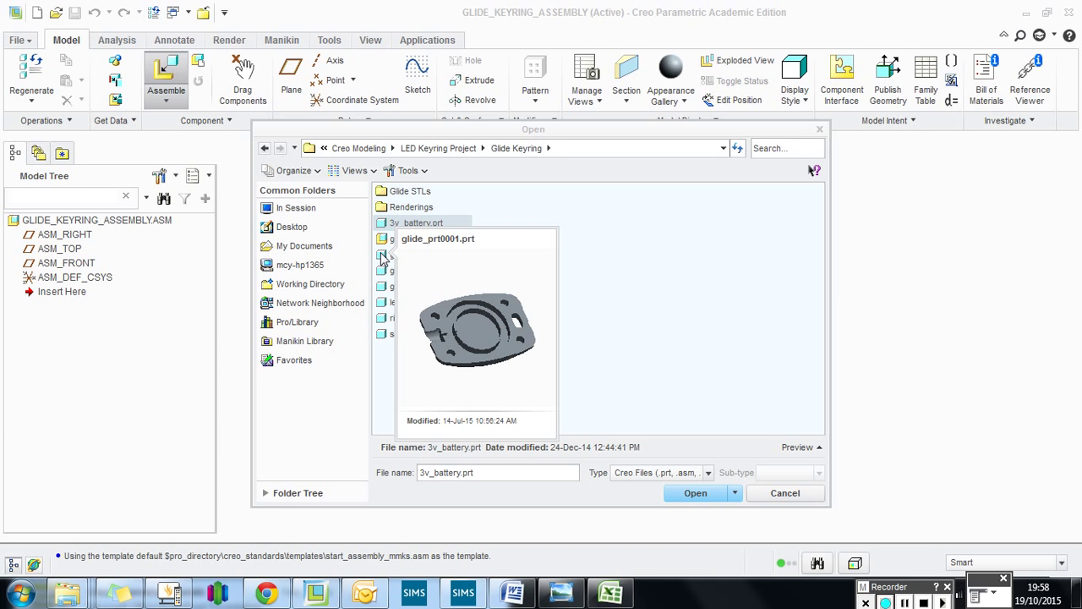
double_click(384, 257)
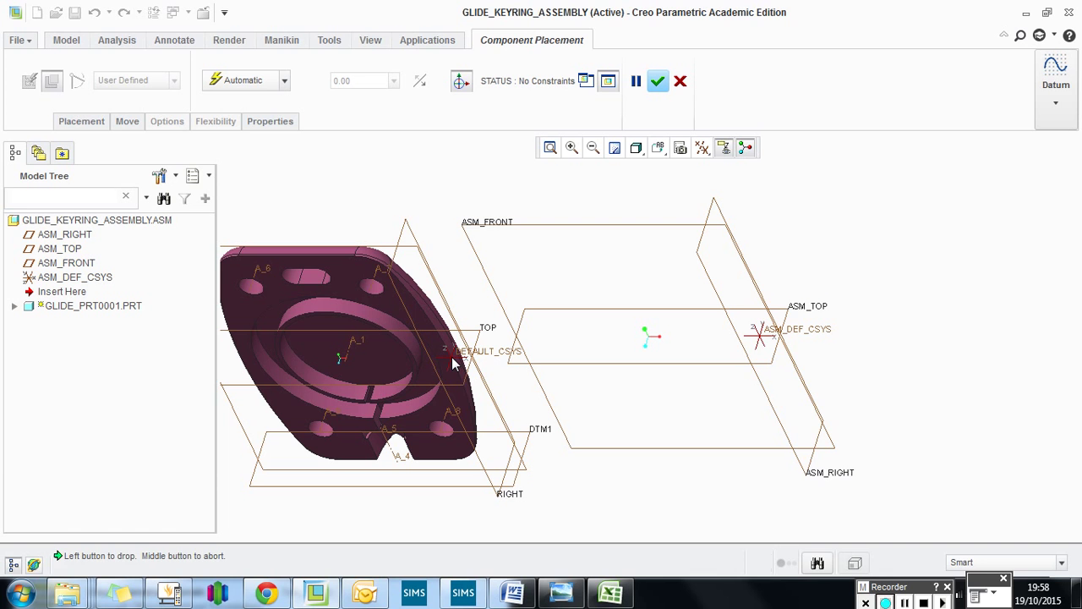
Step: Drop the part and constrain its RIGHT plane to ASM_RIGHT at 0 distance
left_click(452, 362)
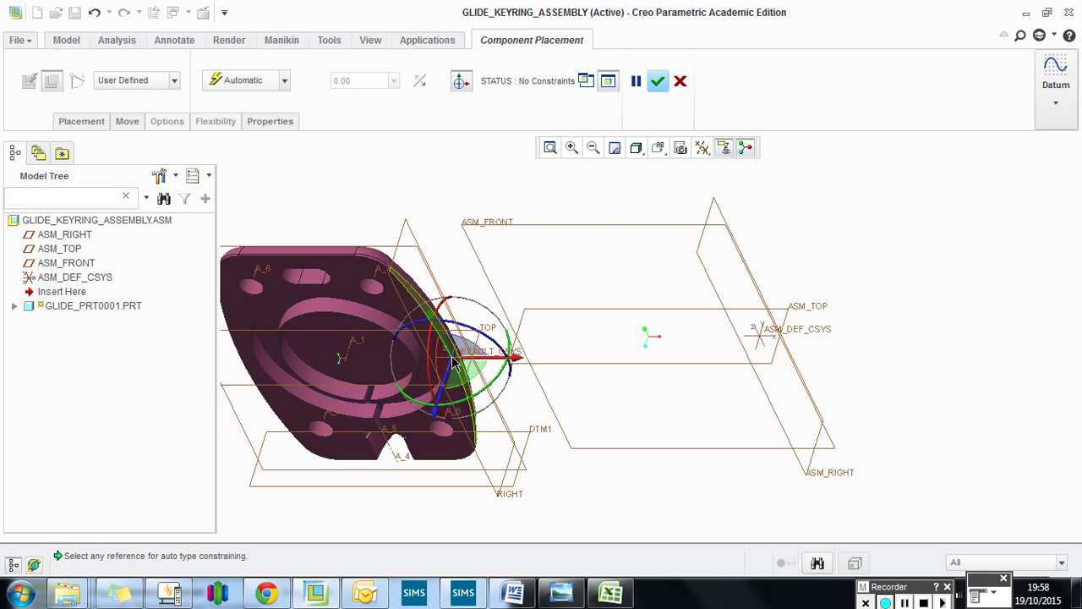
left_click(403, 235)
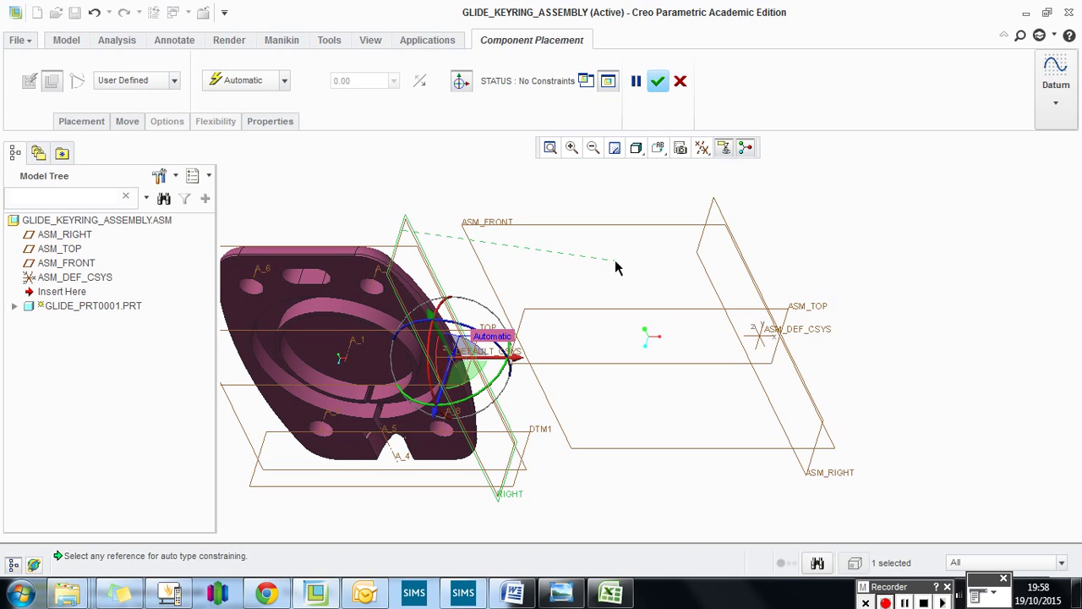
left_click(699, 254)
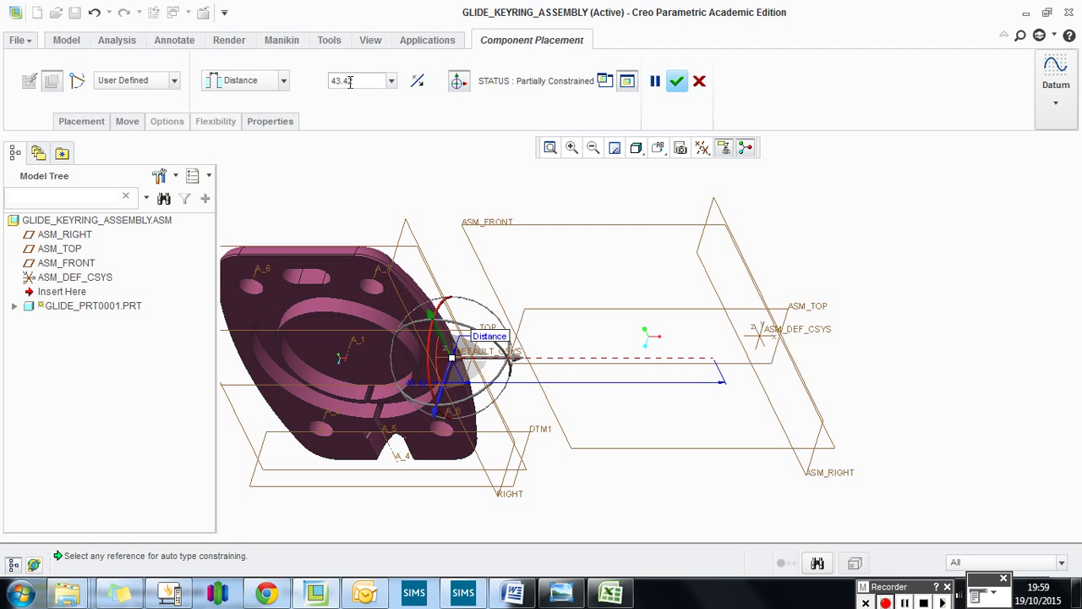
double_click(349, 82)
type("0")
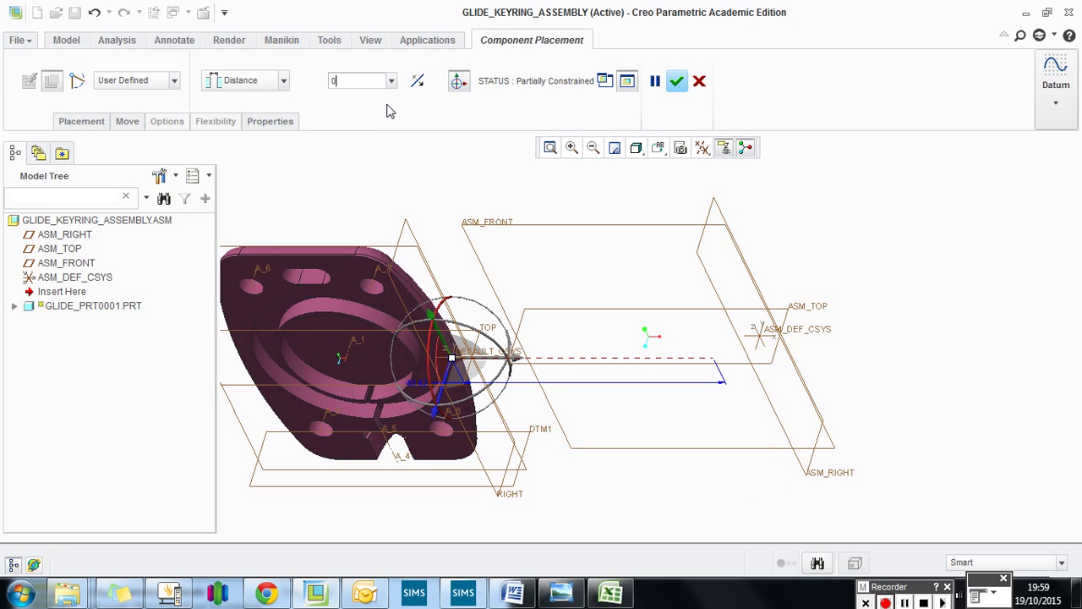
key("Return")
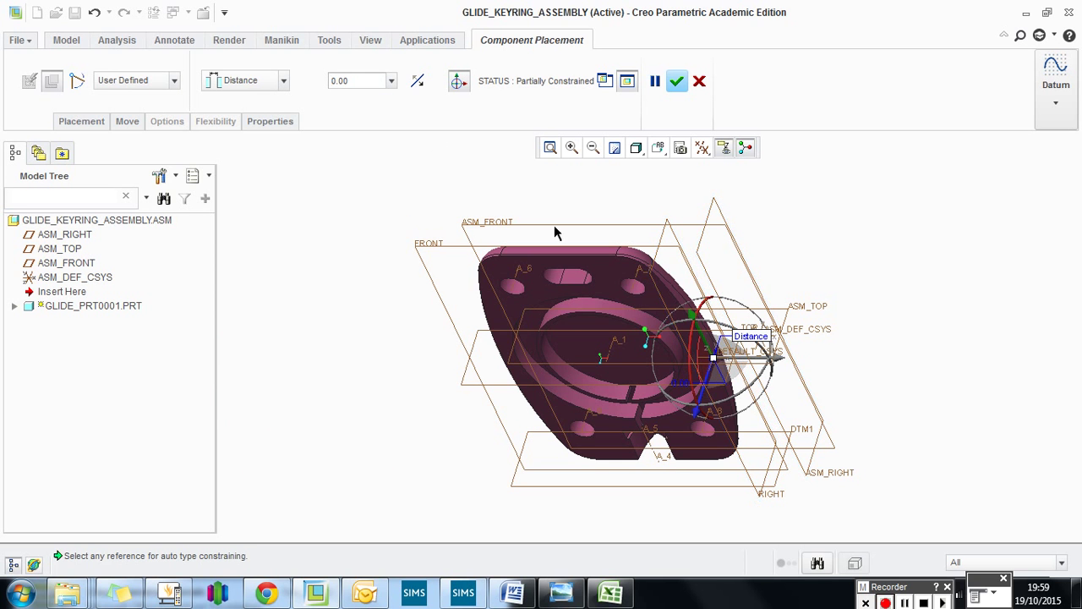
Step: Reference the part's FRONT plane to ASM_FRONT with a Distance constraint
middle_click_drag(597, 221, 572, 227)
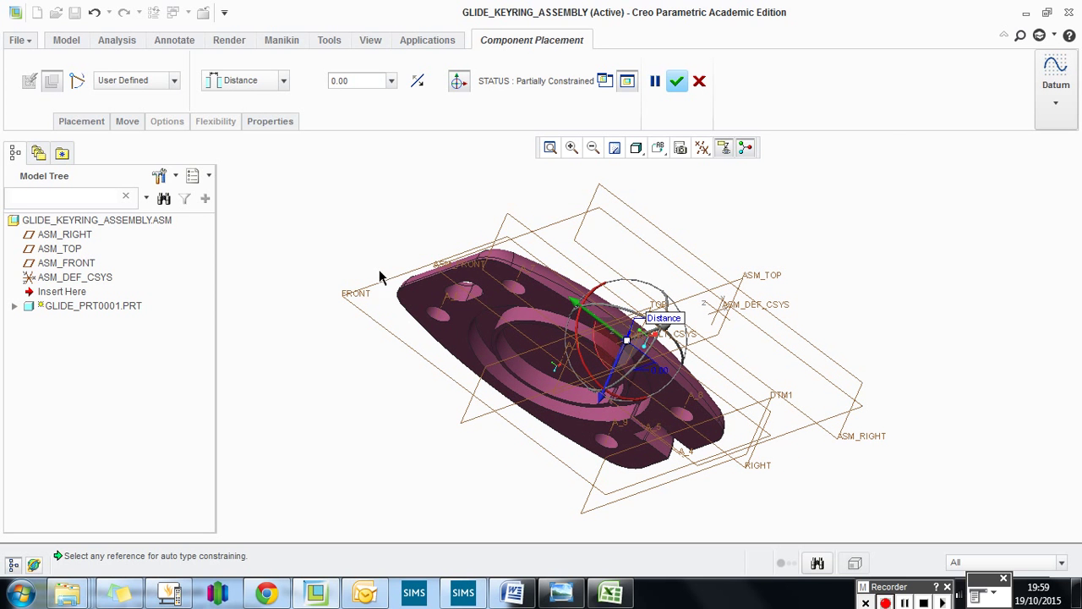
left_click(284, 81)
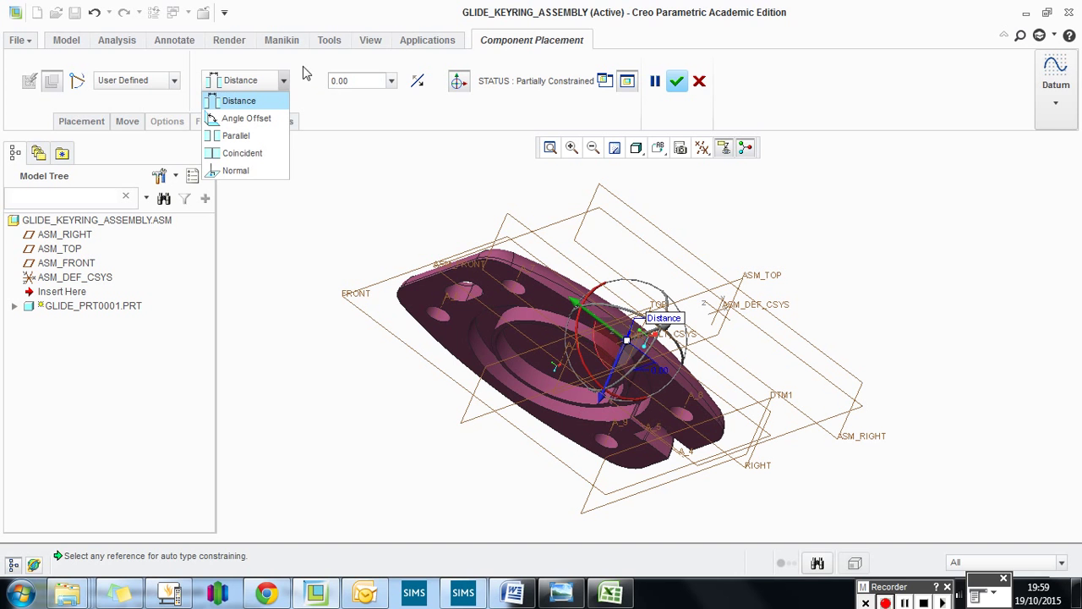
left_click(290, 67)
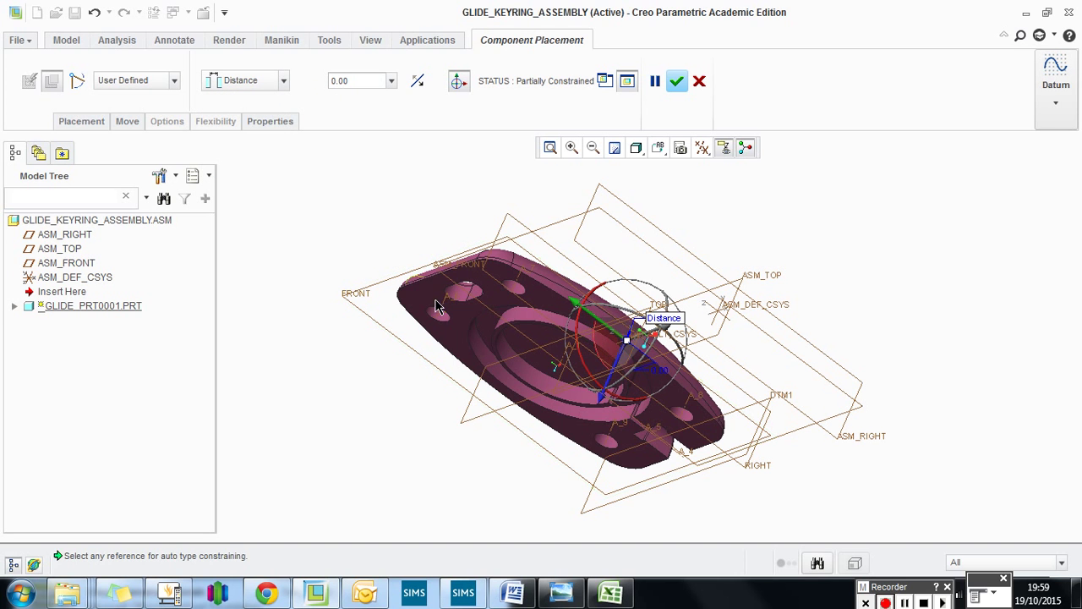
left_click(366, 293)
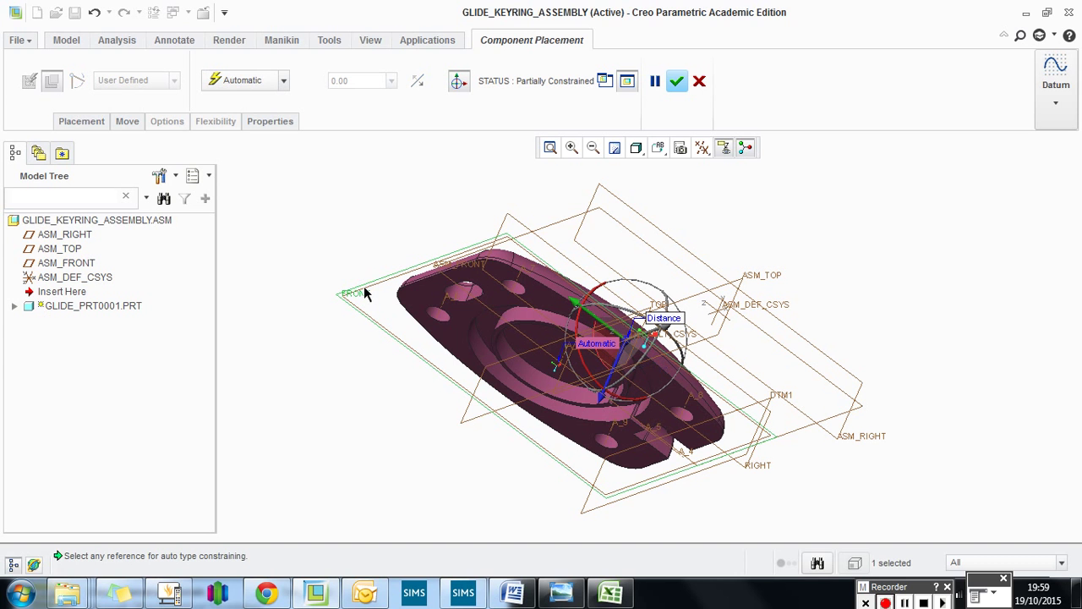
left_click(567, 224)
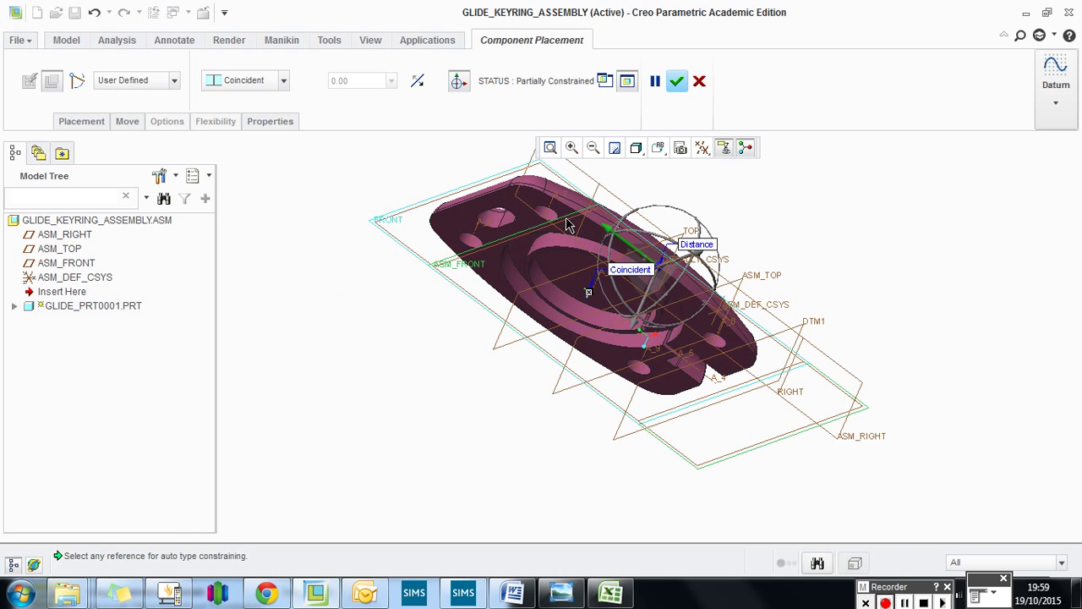
Step: Set the FRONT plane distance offset to 30, then reset it to 0.00
left_click(284, 82)
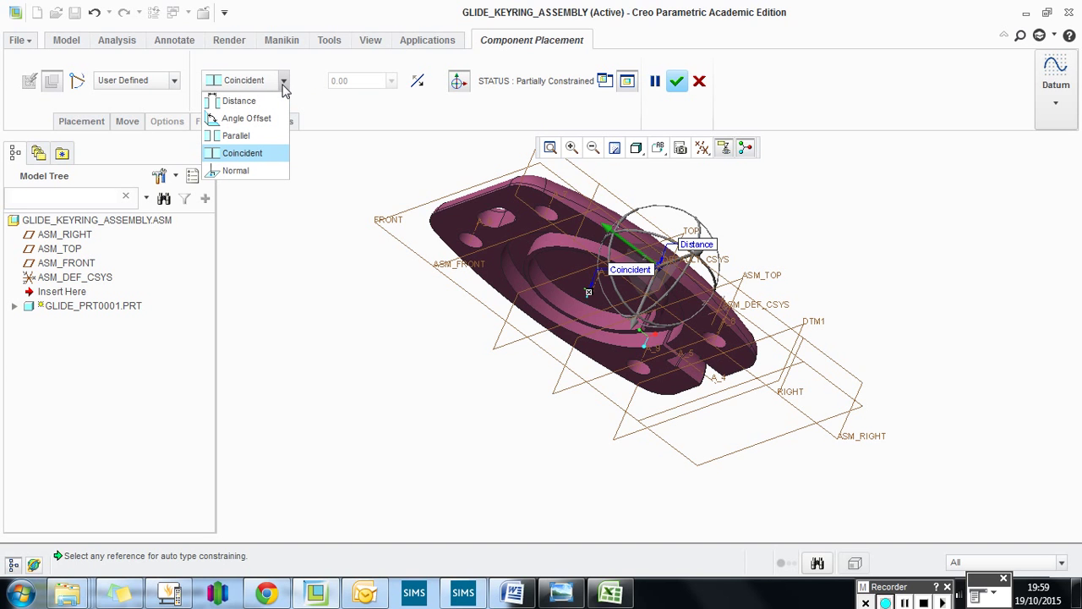
left_click(240, 102)
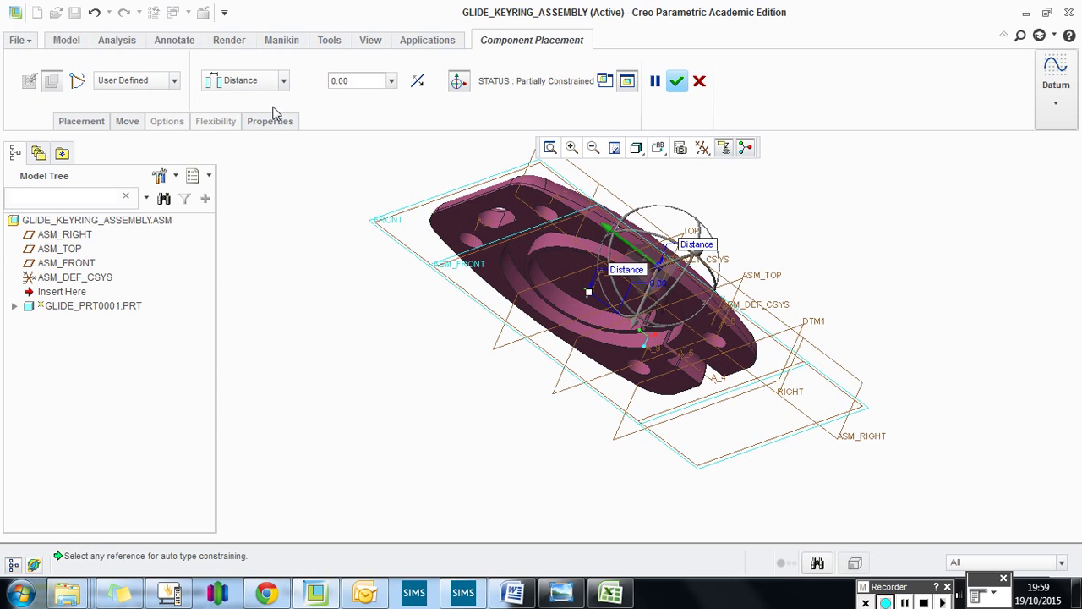
double_click(349, 82)
type("30")
key("Return")
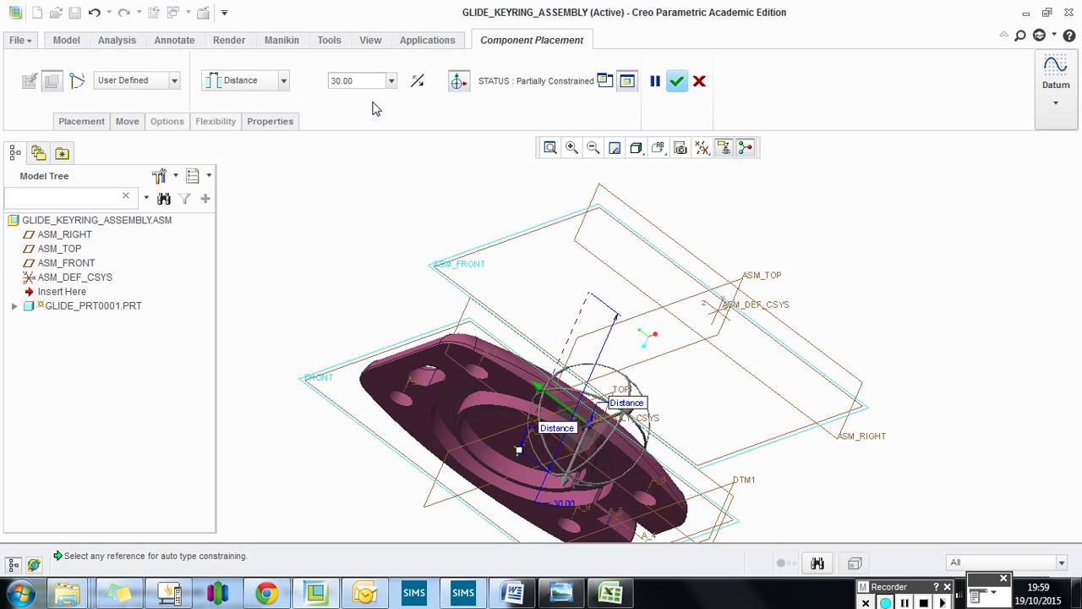
double_click(365, 82)
type("0")
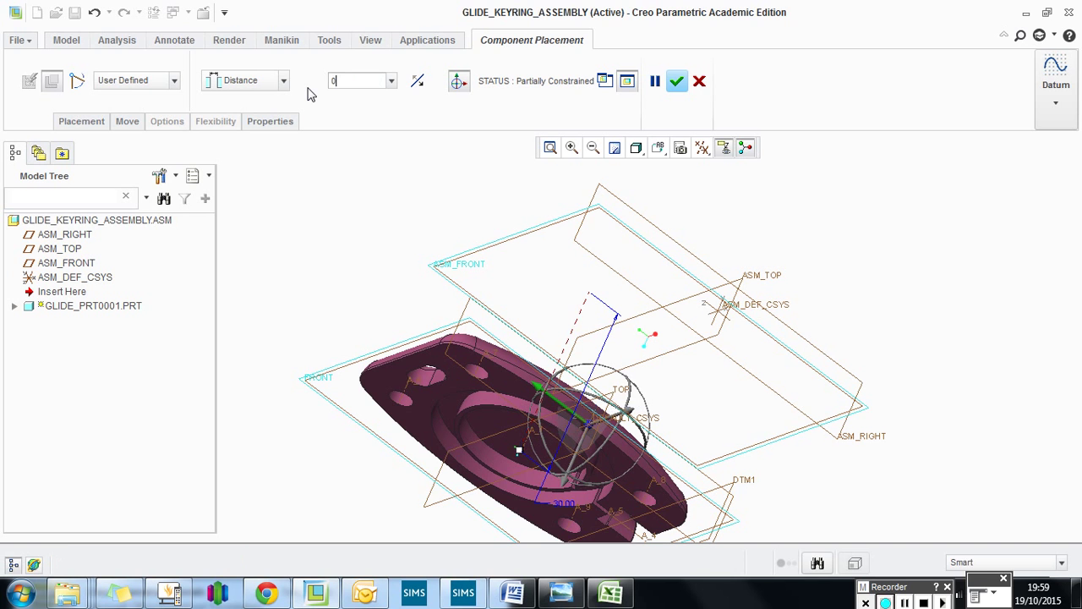
key("Return")
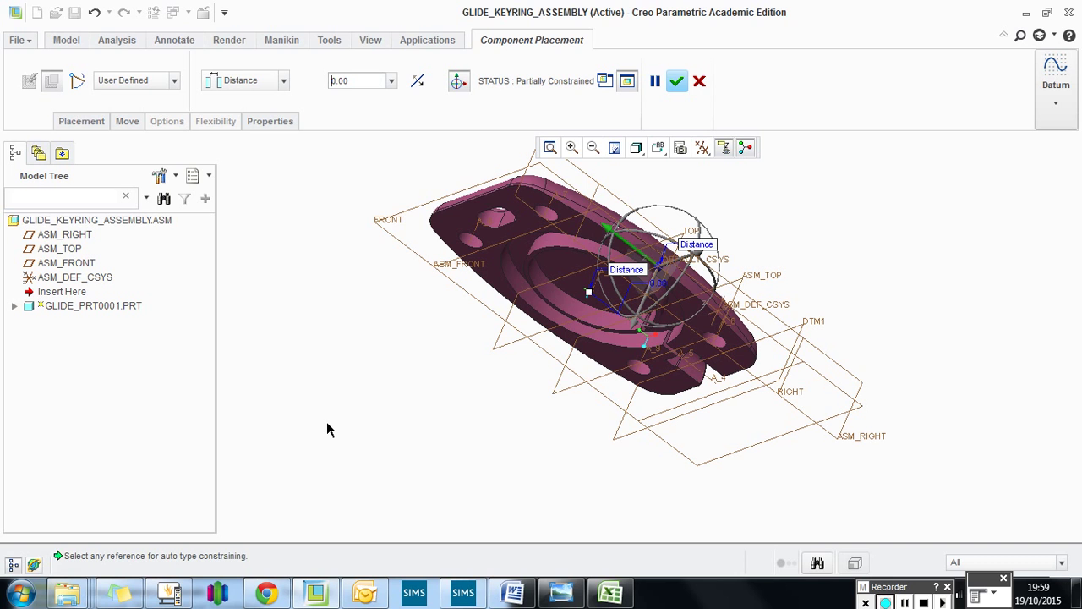
Step: Constrain the part's TOP plane to ASM_TOP at Distance 0.00 and finish placing it
left_click(505, 346)
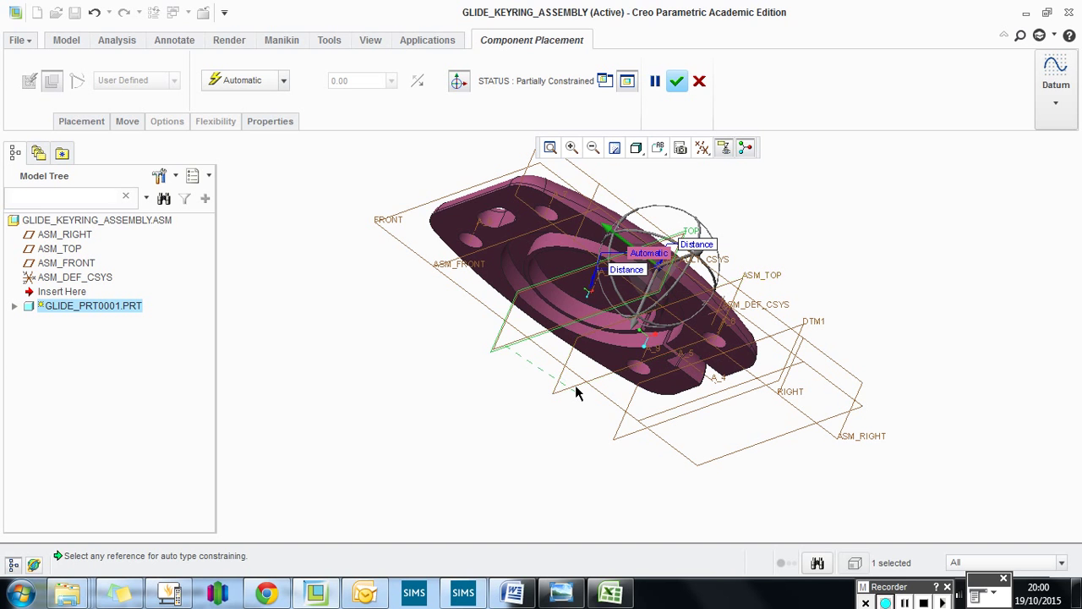
left_click(575, 387)
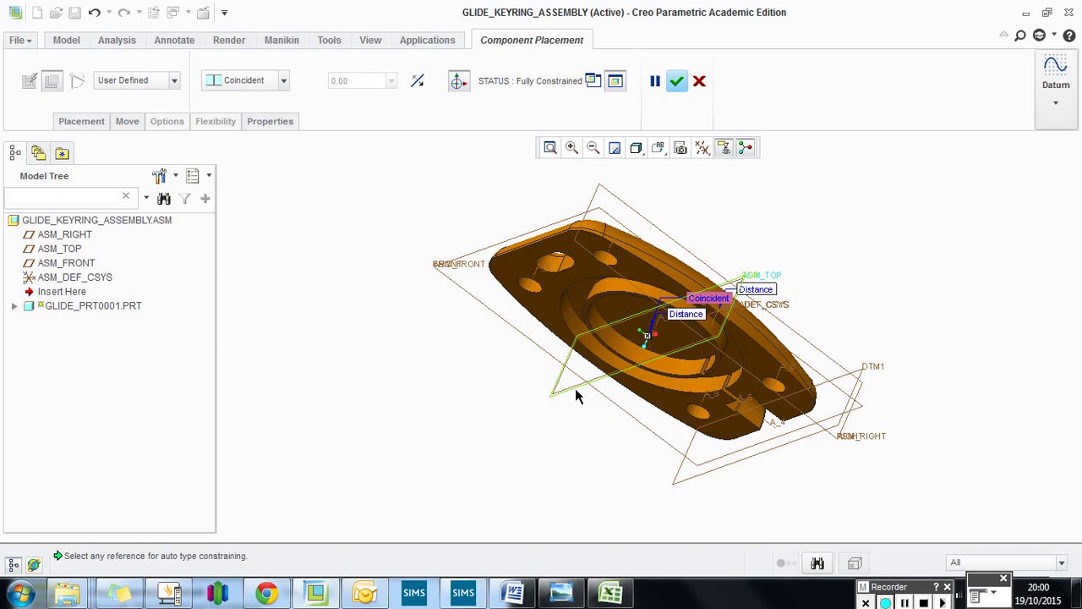
left_click(285, 81)
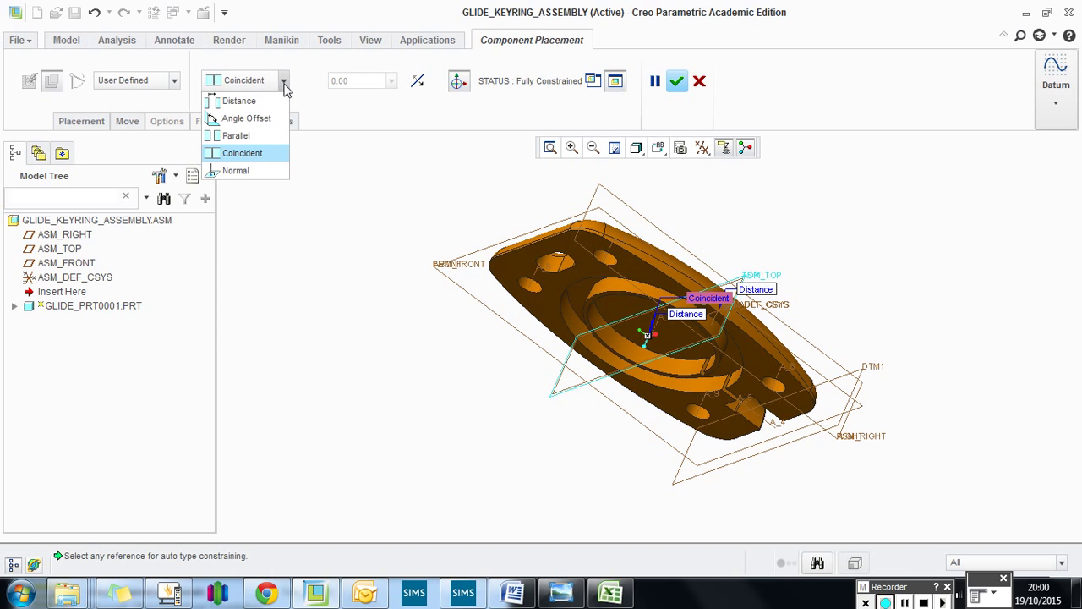
left_click(238, 103)
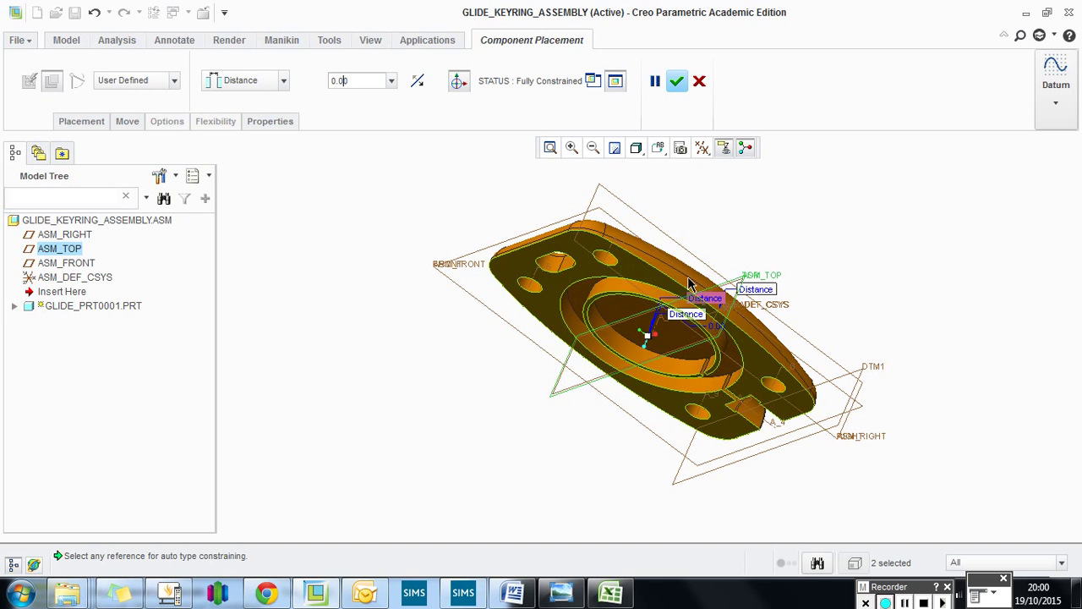
middle_click_drag(603, 355, 600, 195)
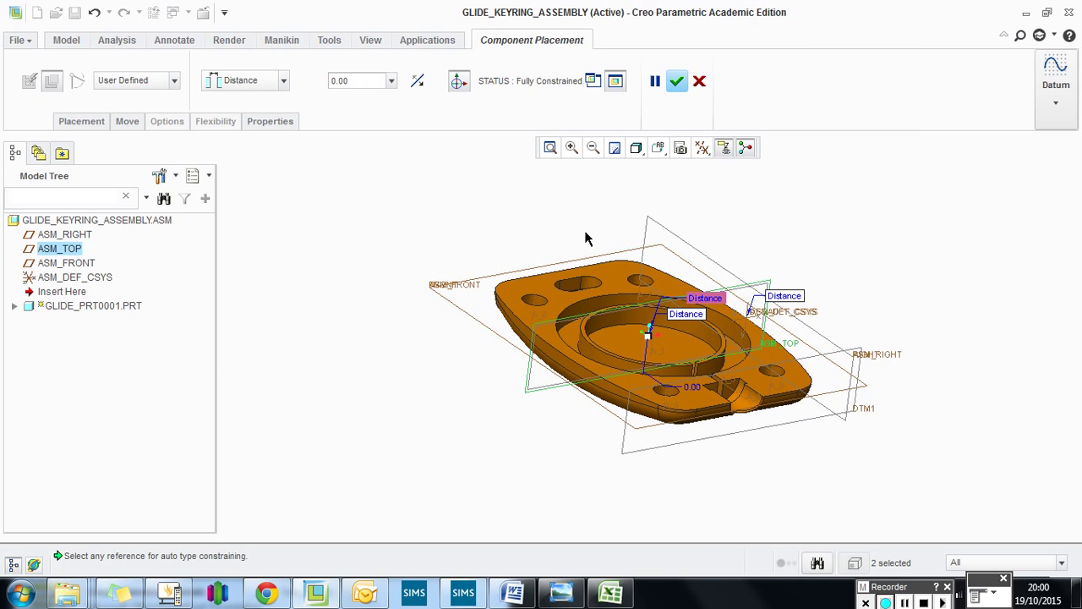
middle_click_drag(584, 238, 598, 404)
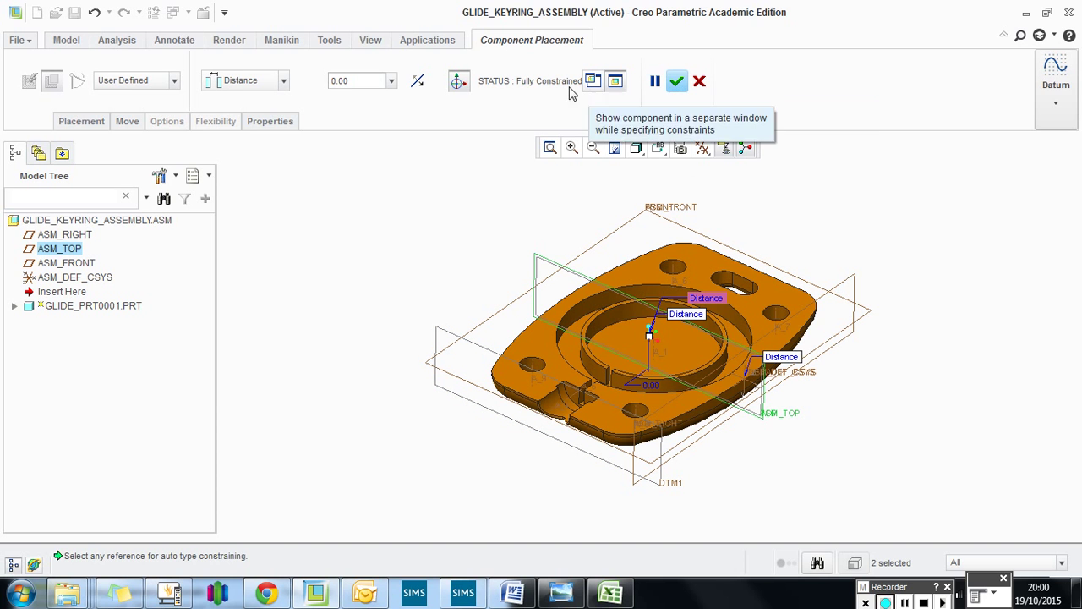
left_click(677, 81)
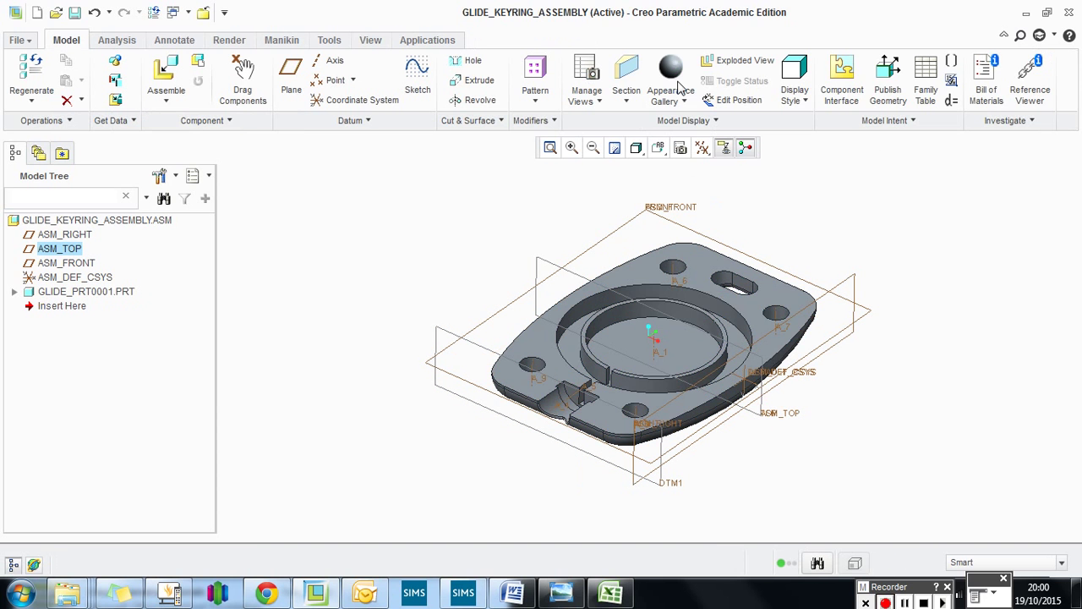
Step: Clear the selection and insert led.prt as the next component
left_click(711, 439)
left_click(163, 76)
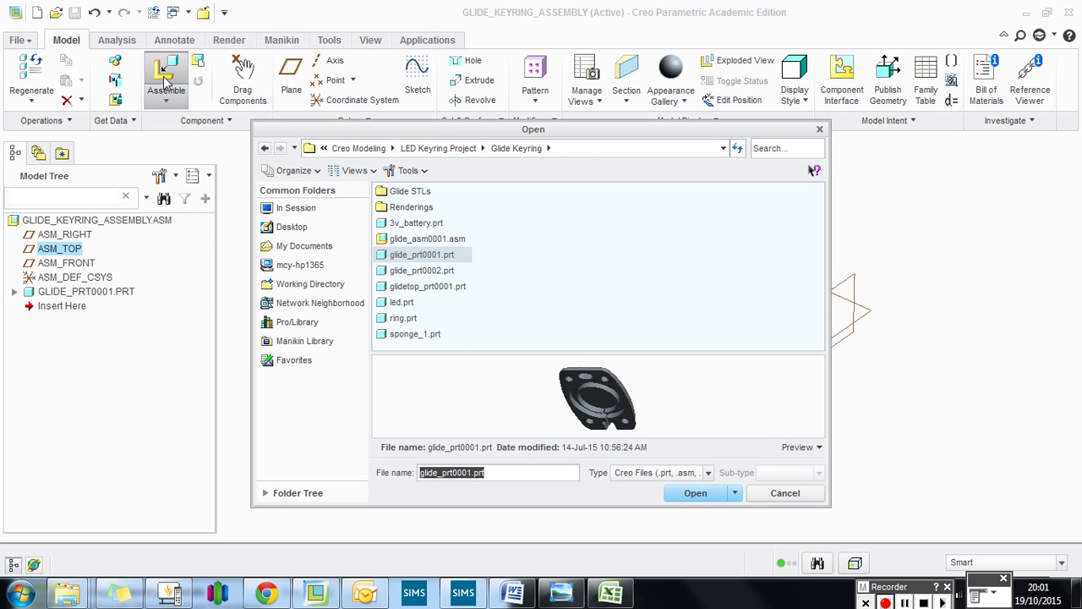
double_click(382, 305)
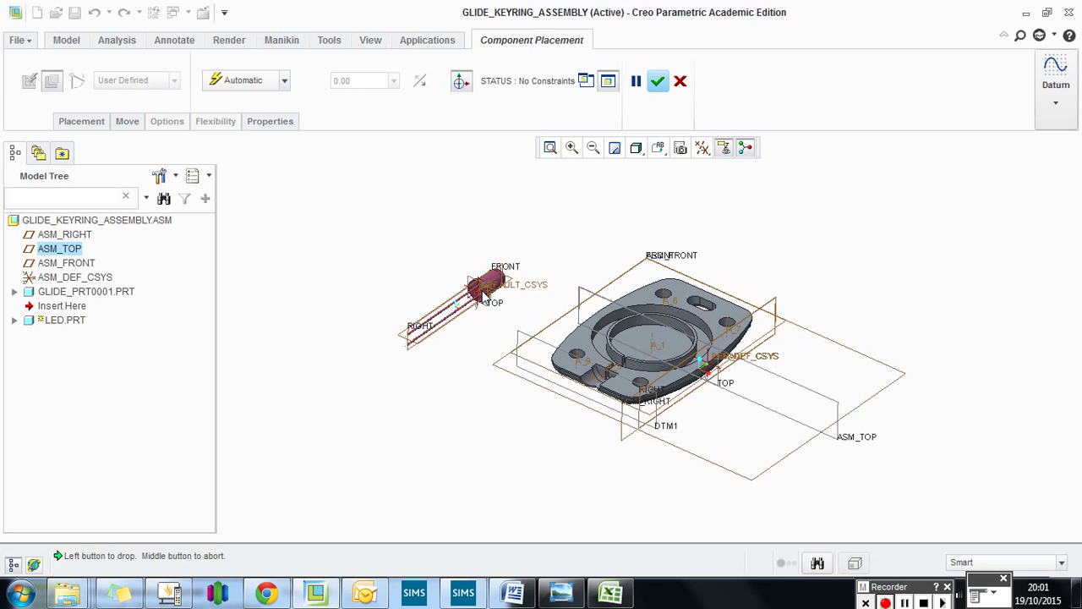
Step: Drop the LED into the assembly and rotate it about the vertical axis
left_click(487, 301)
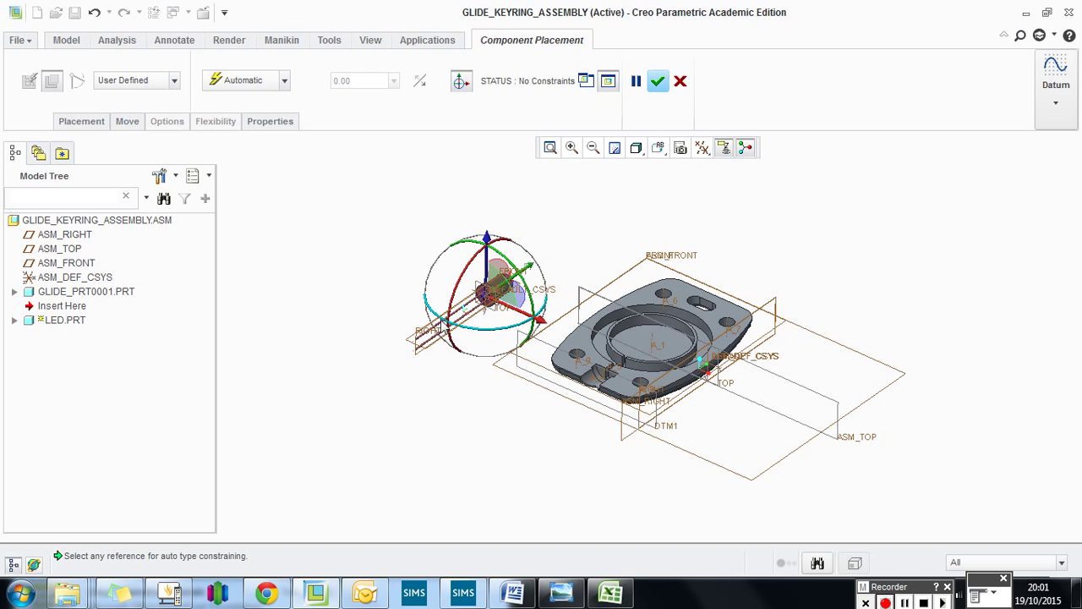
left_click_drag(437, 320, 584, 277)
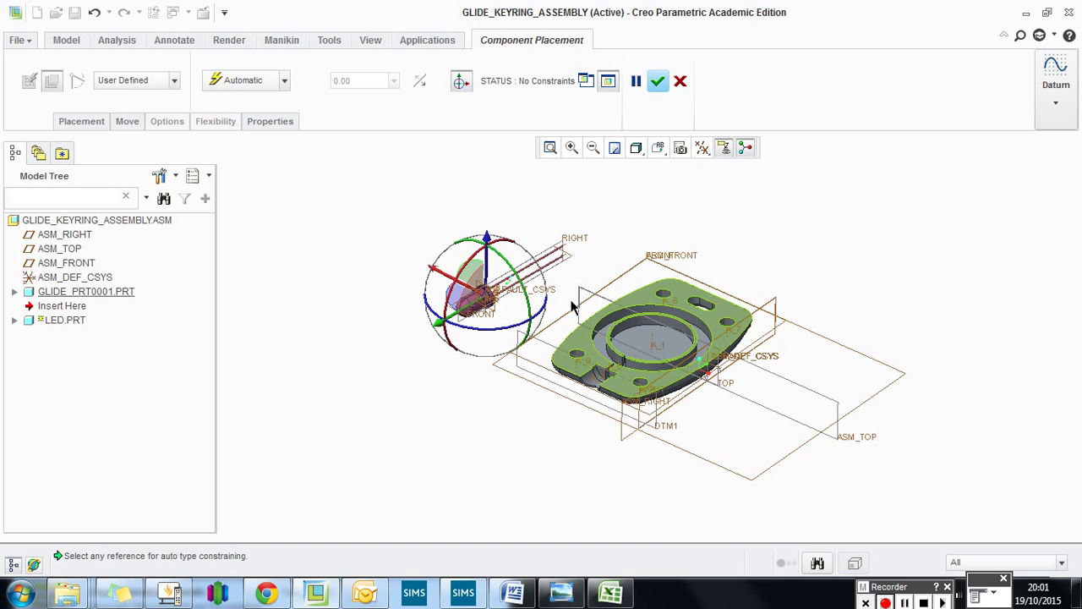
scroll(573, 306, "up", 2)
scroll(574, 307, "down", 5)
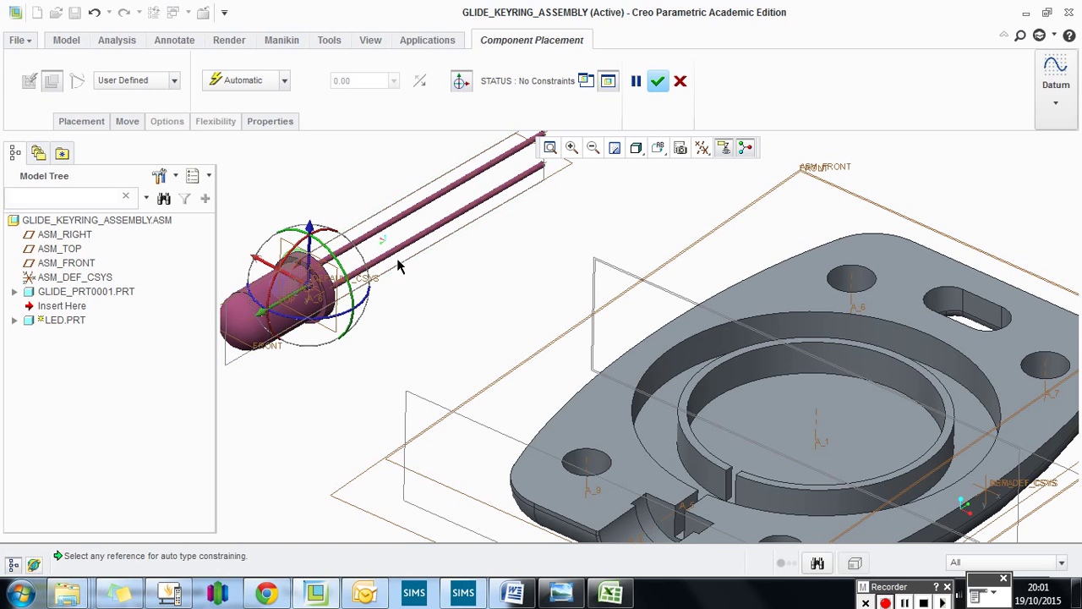
Step: Make the LED's flange face coincident with the glide part's slot face
left_click(321, 279)
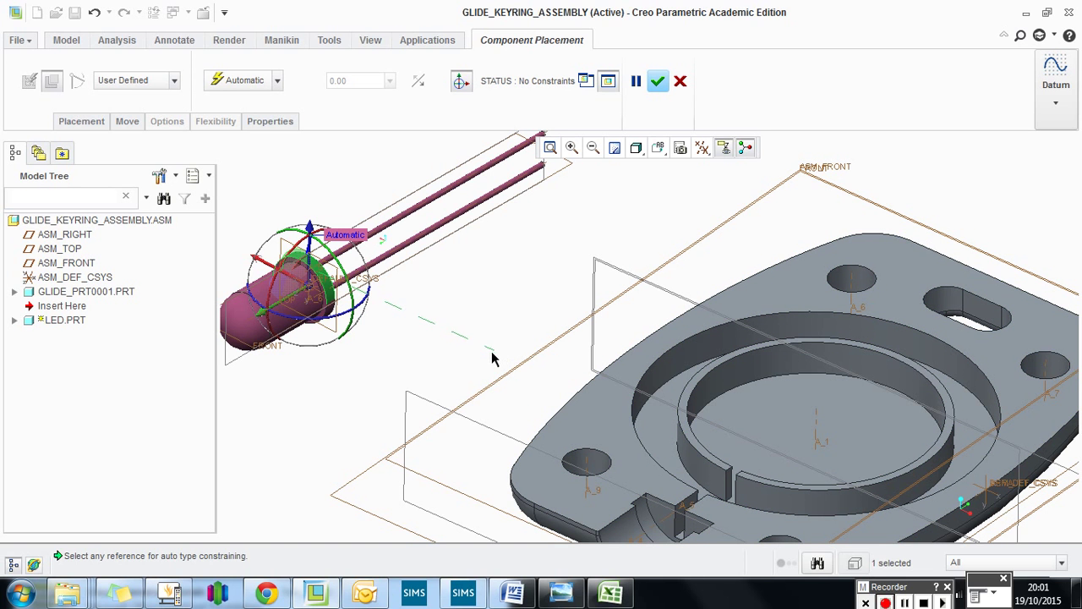
left_click(646, 514)
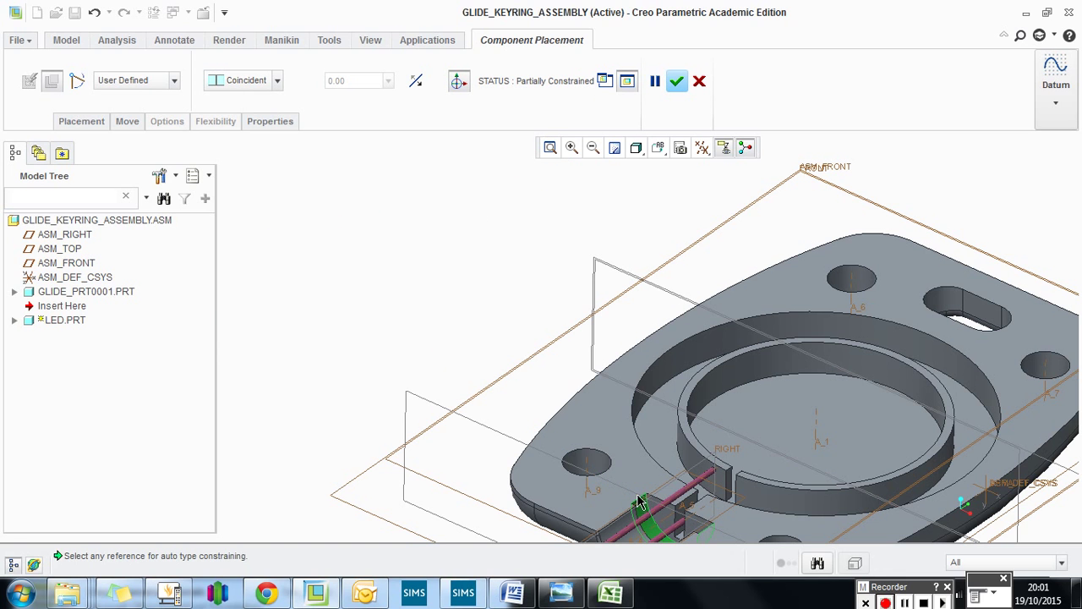
scroll(637, 406, "down", 5)
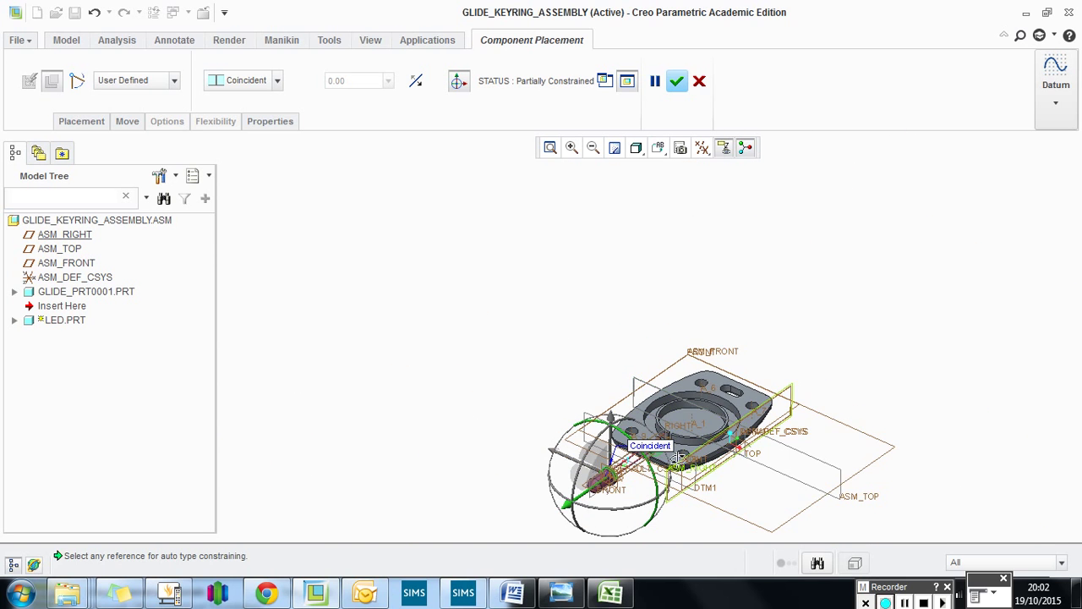
mouse_move(679, 465)
middle_mouse_down()
mouse_move(706, 438)
mouse_move(672, 478)
middle_mouse_up()
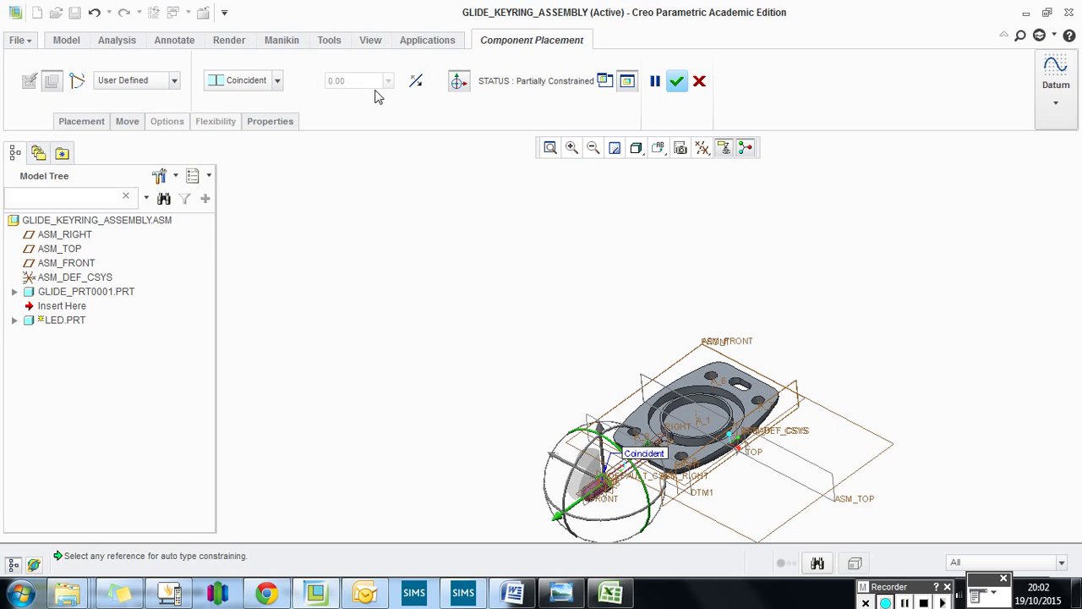
left_click(276, 80)
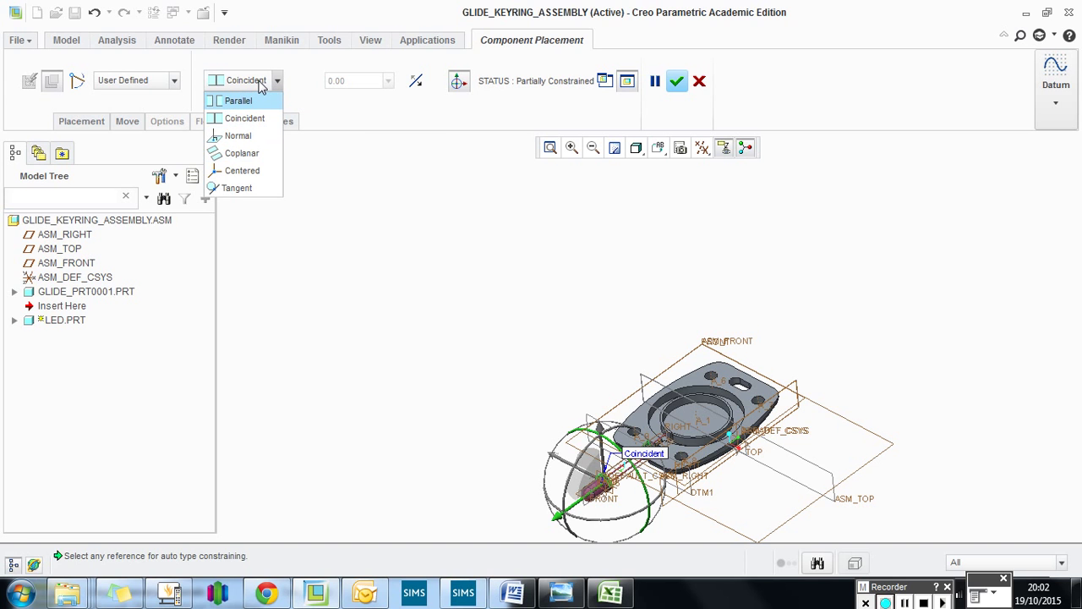
left_click(262, 81)
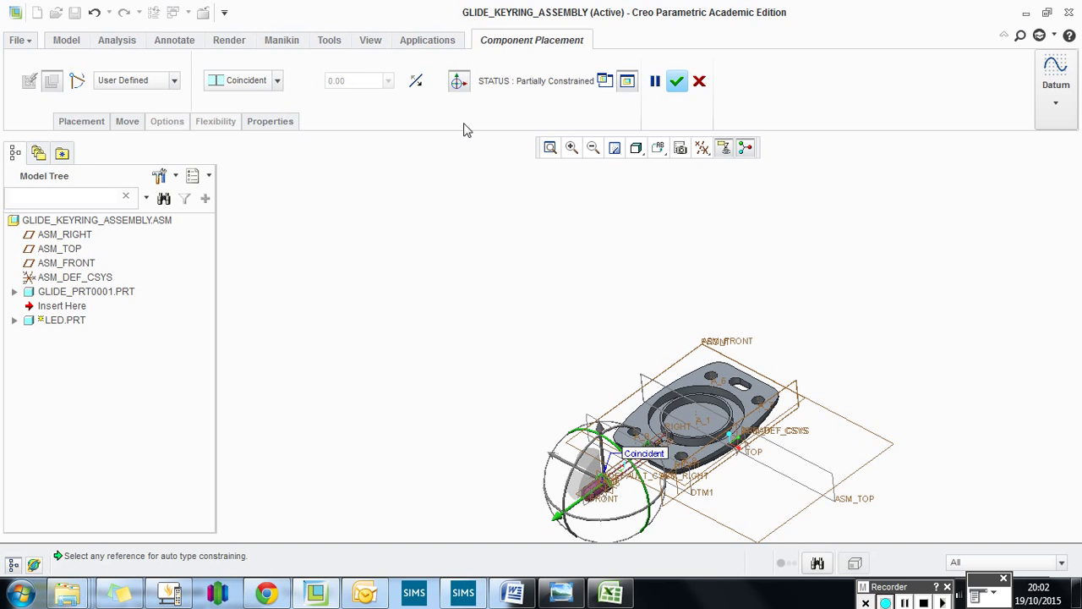
middle_click_drag(674, 457, 618, 442)
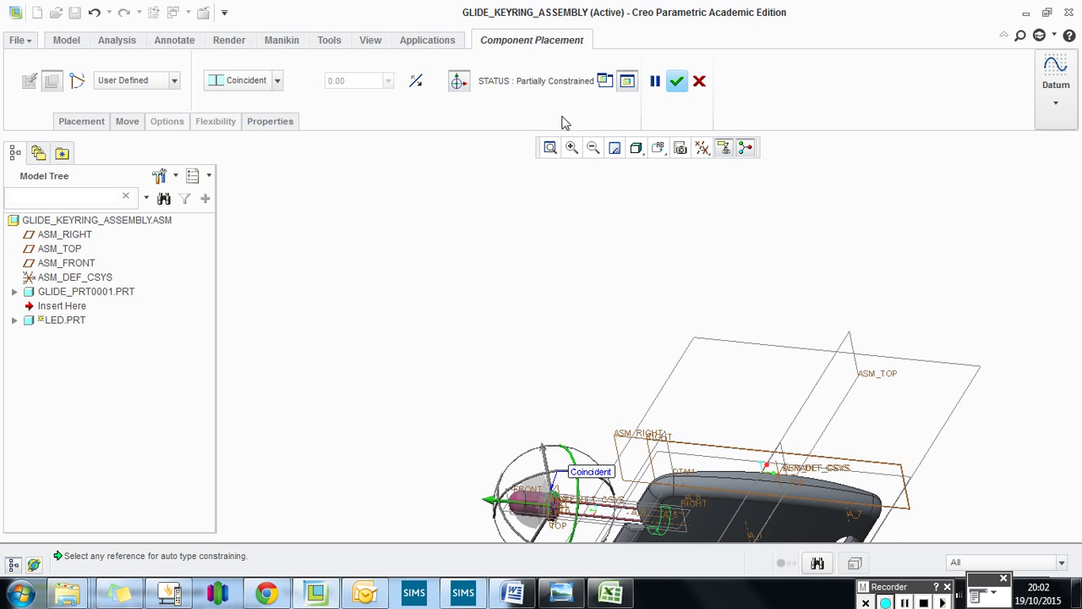
left_click(550, 148)
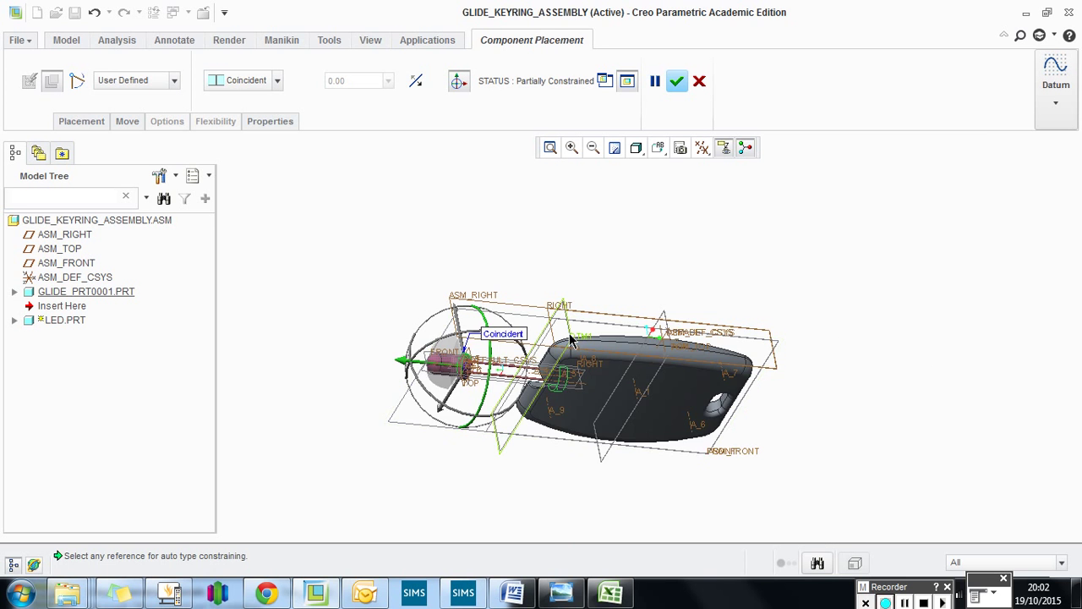
middle_click_drag(569, 404, 571, 337)
Step: Add a Distance constraint (23.61) between the LED flange face and slot surface F25
scroll(568, 338, "down", 3)
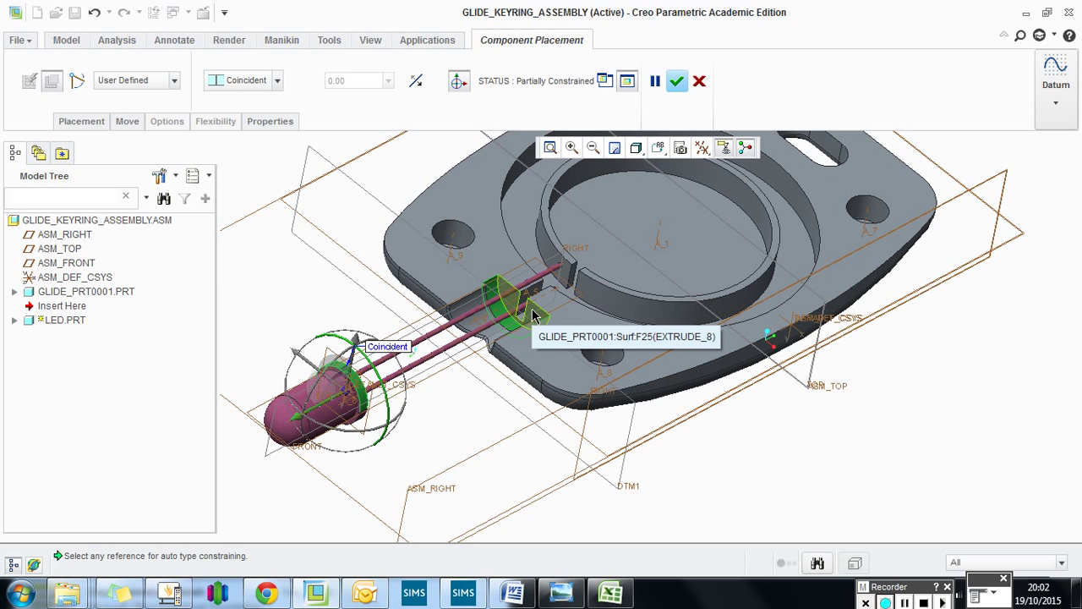
middle_click_drag(532, 315, 476, 344)
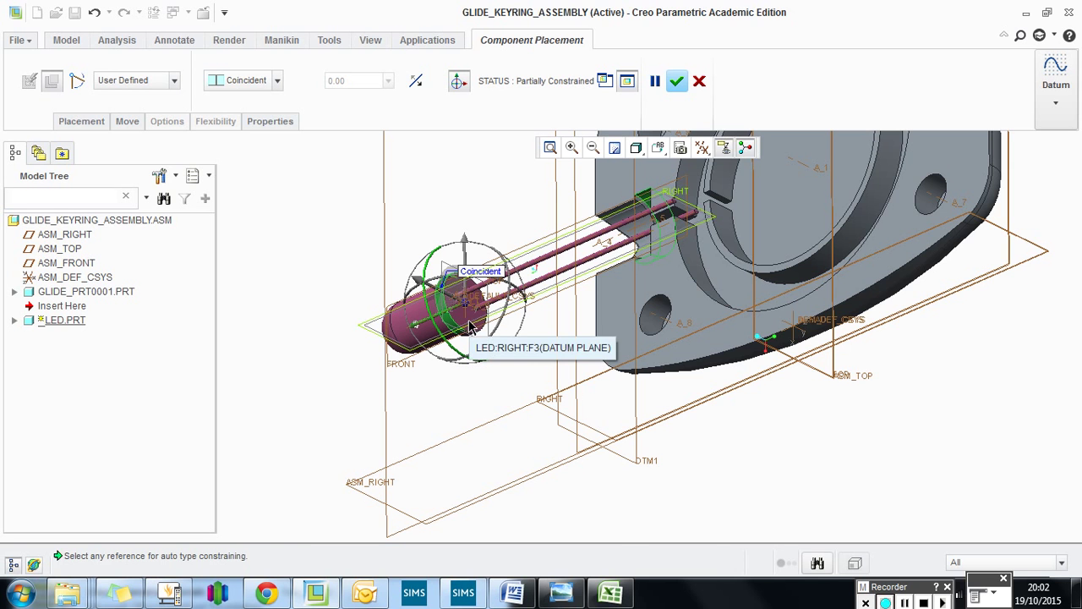
scroll(465, 324, "up", 2)
scroll(465, 318, "down", 3)
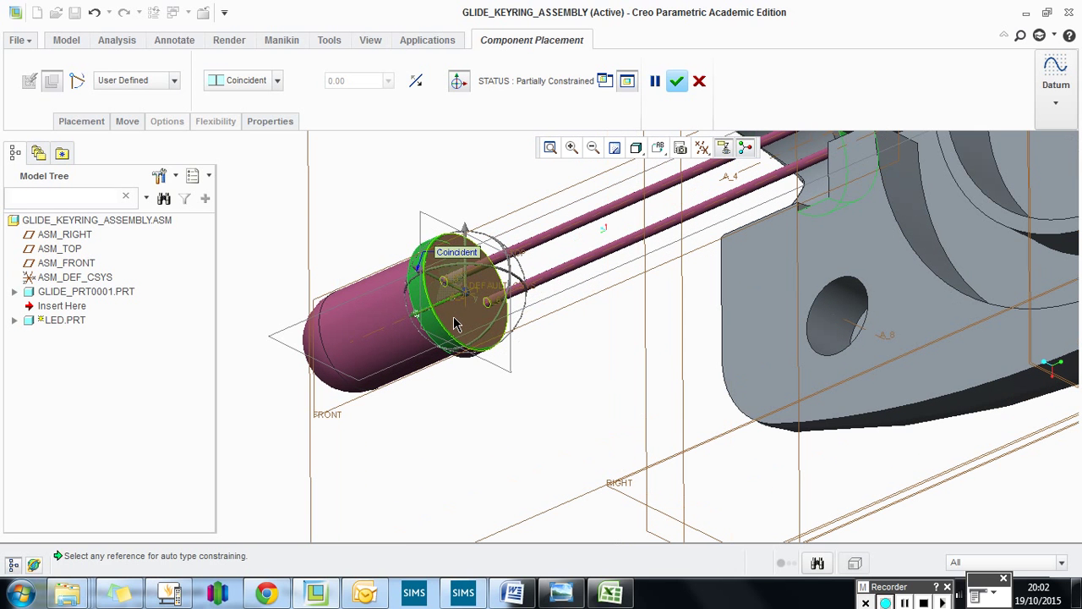
left_click(454, 324)
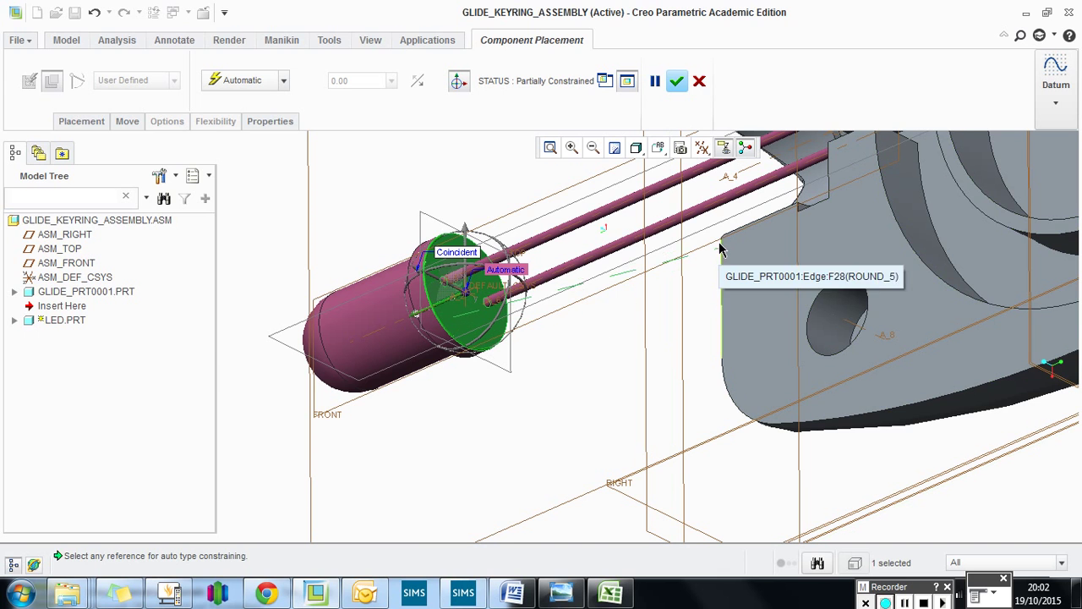
middle_click_drag(718, 242, 790, 237)
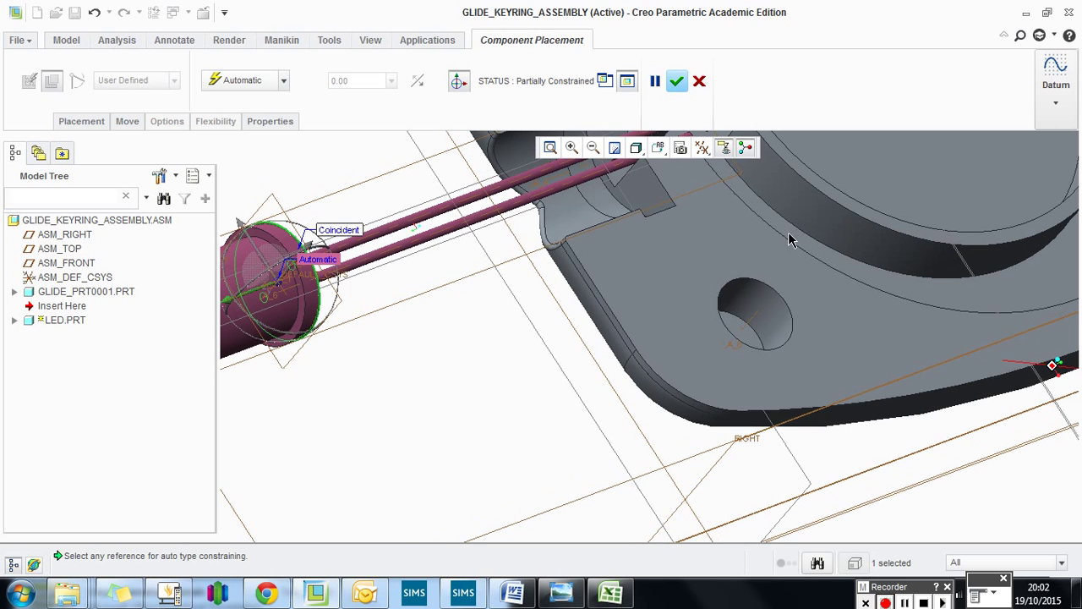
left_click(646, 192)
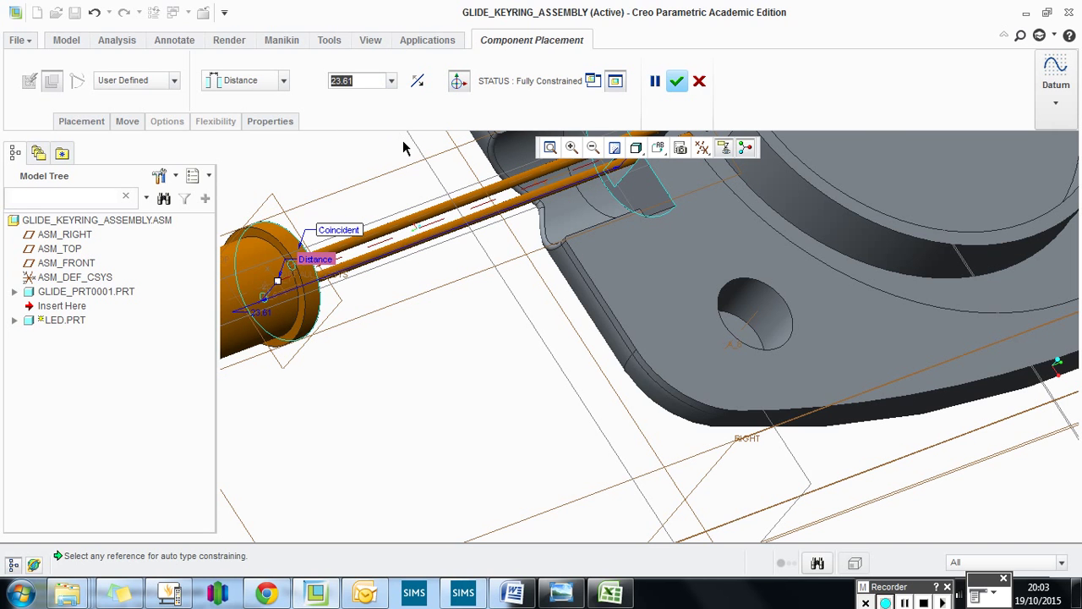
Step: Set the LED's distance offset to 0 so it sits on the slot face
type("0")
key("Return")
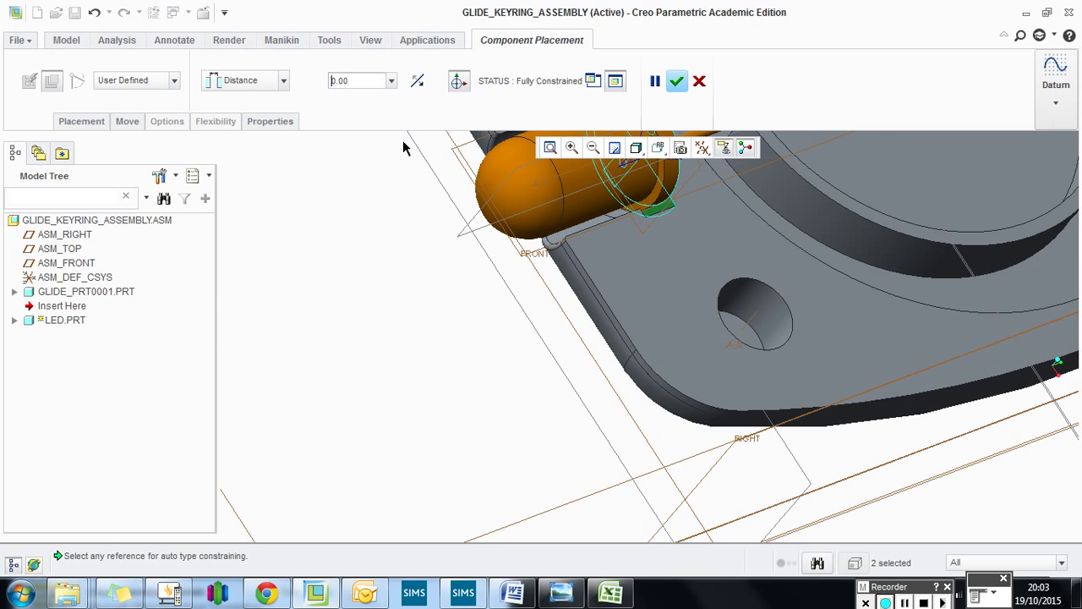
scroll(649, 246, "down", 5)
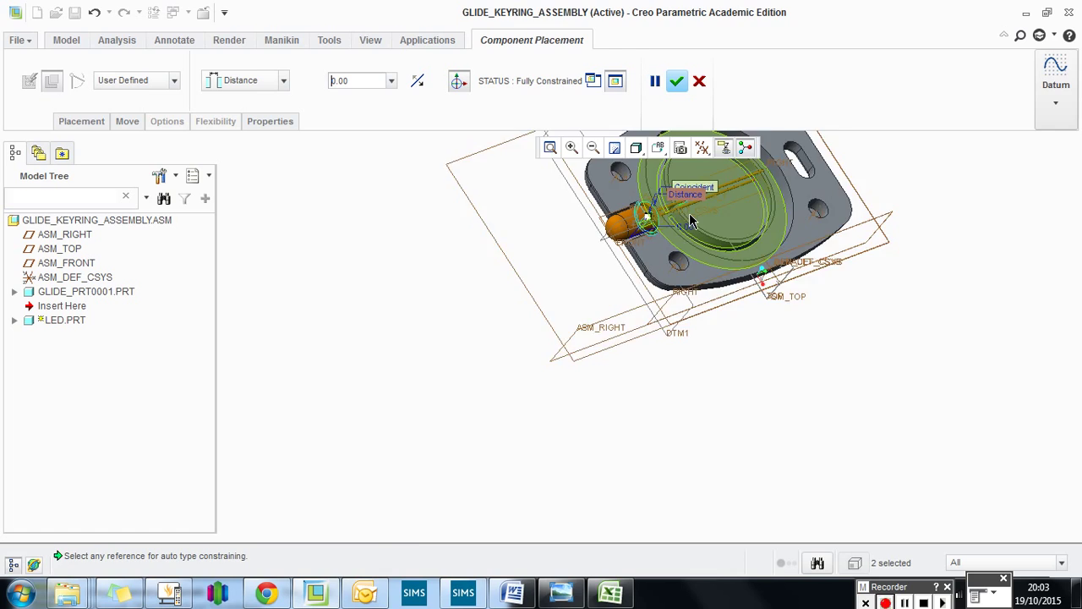
scroll(690, 220, "up", 2)
scroll(690, 220, "up", 2)
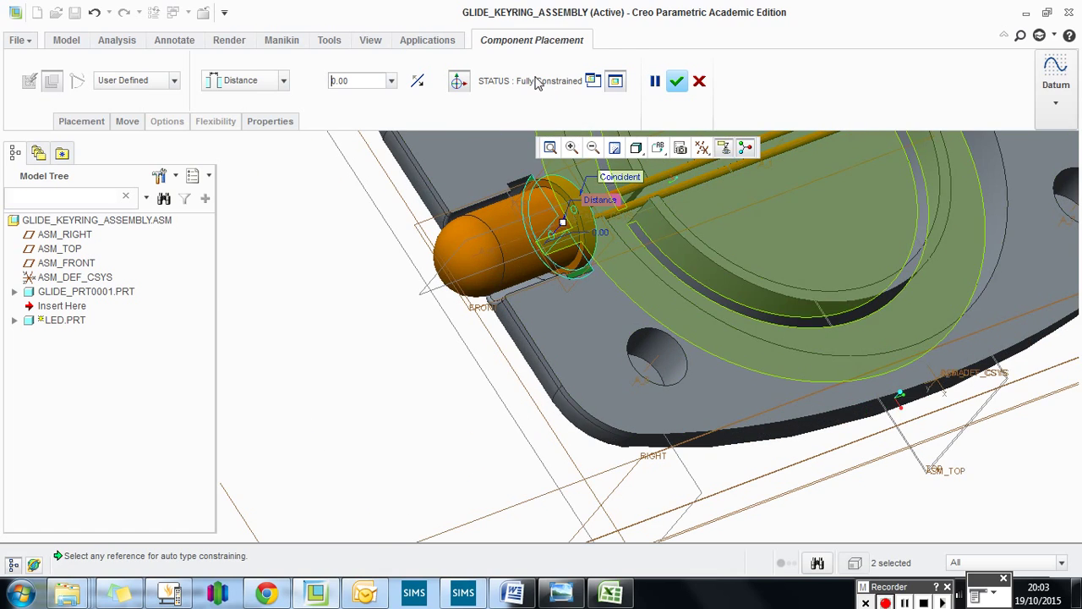
middle_click_drag(592, 221, 657, 291)
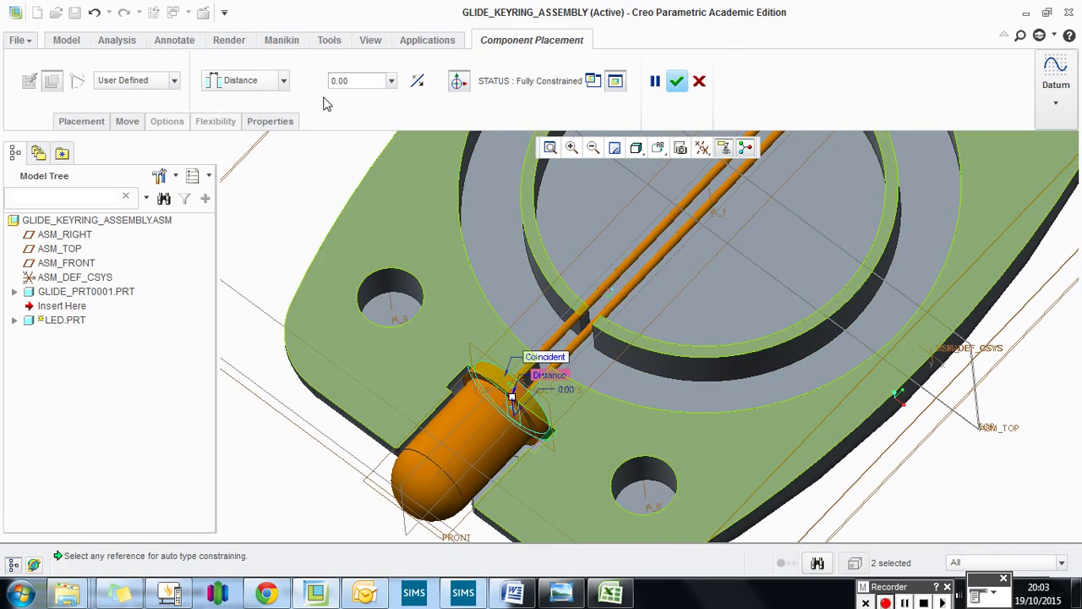
key("ctrl+d")
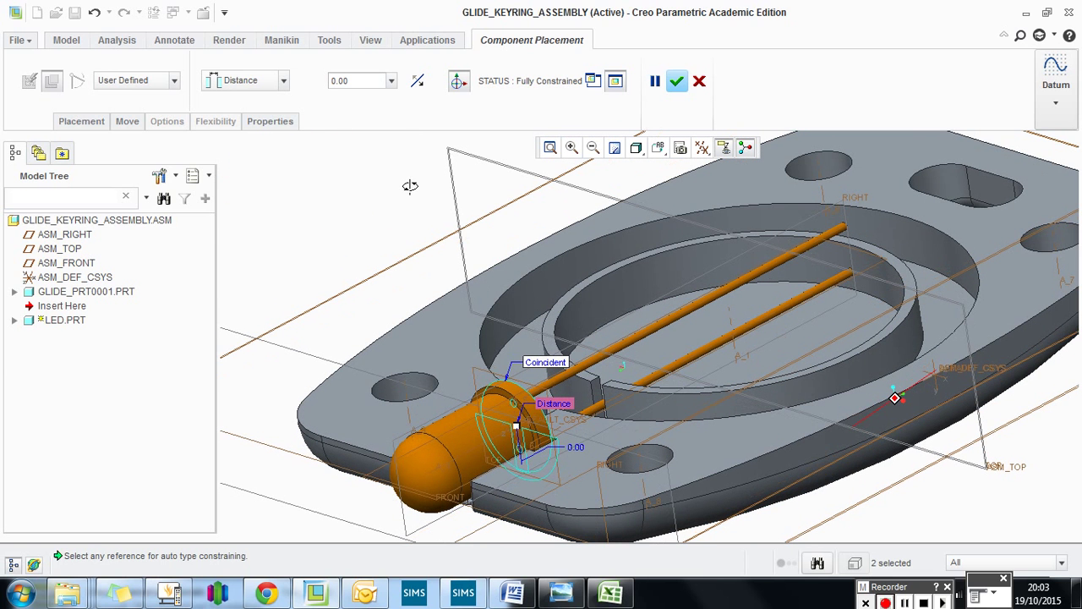
Step: Try a 30 offset for the LED distance, then reset it to 0.00
left_click(362, 82)
scroll(575, 447, "up", 2)
scroll(575, 447, "down", 8)
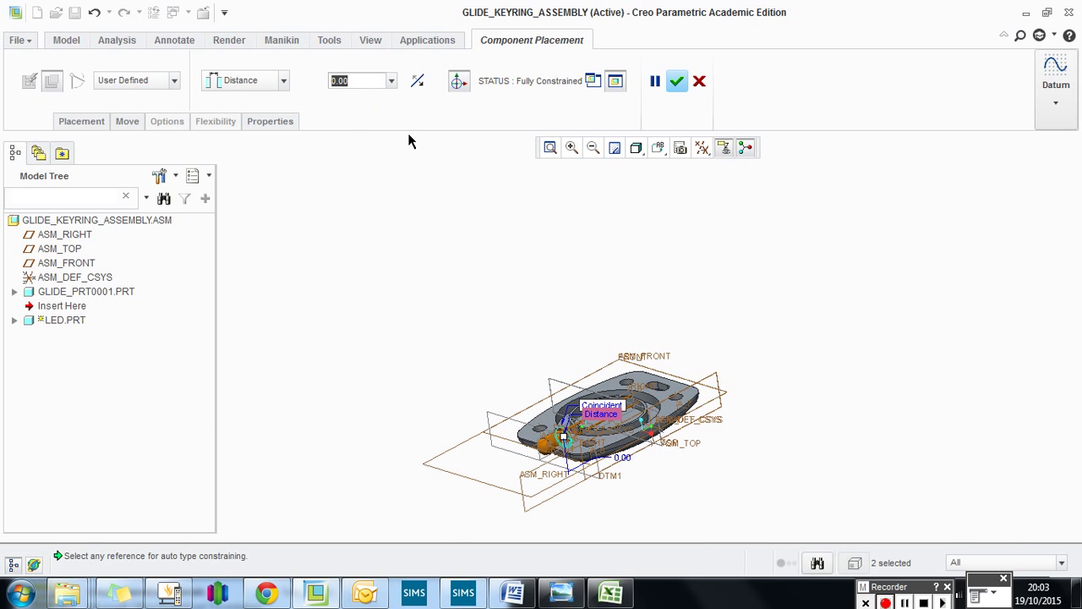
type("30")
key("Return")
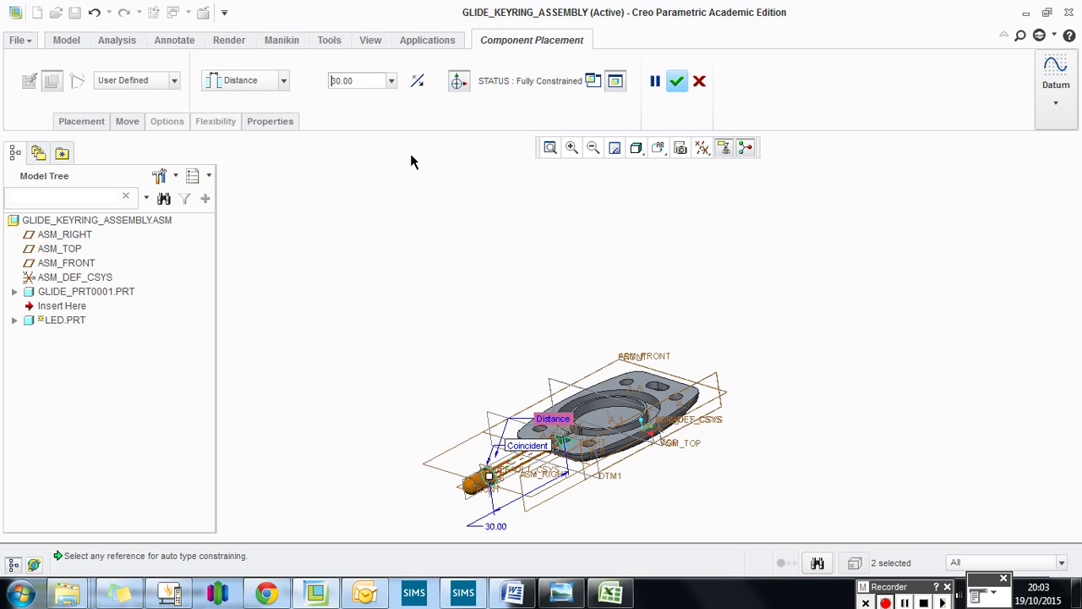
left_click_drag(361, 81, 320, 87)
type("0")
key("Return")
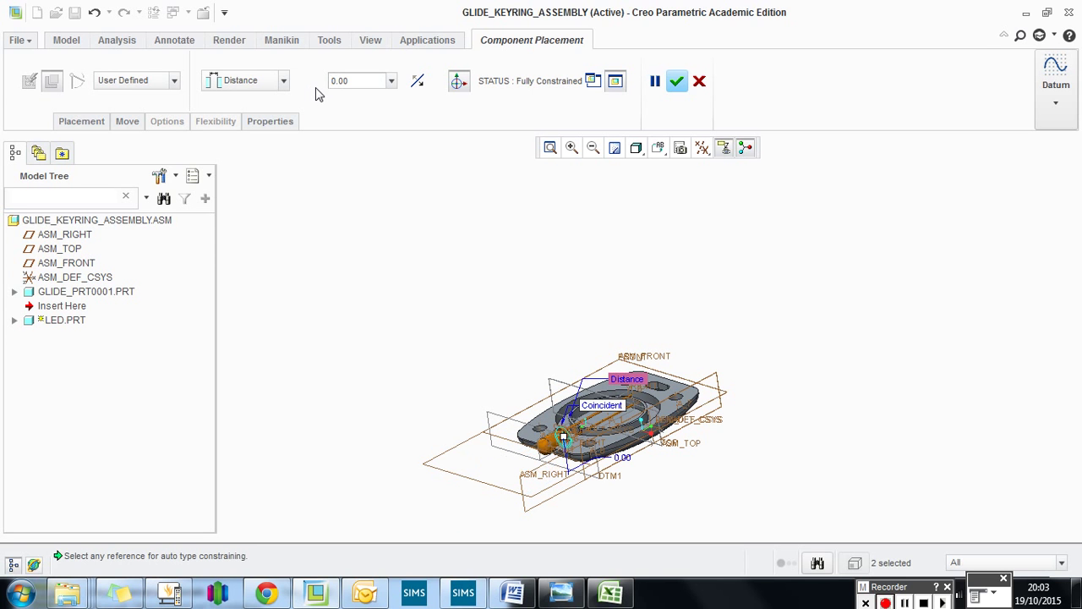
Step: Finish the LED placement and orbit the assembly to a new angle
left_click(678, 80)
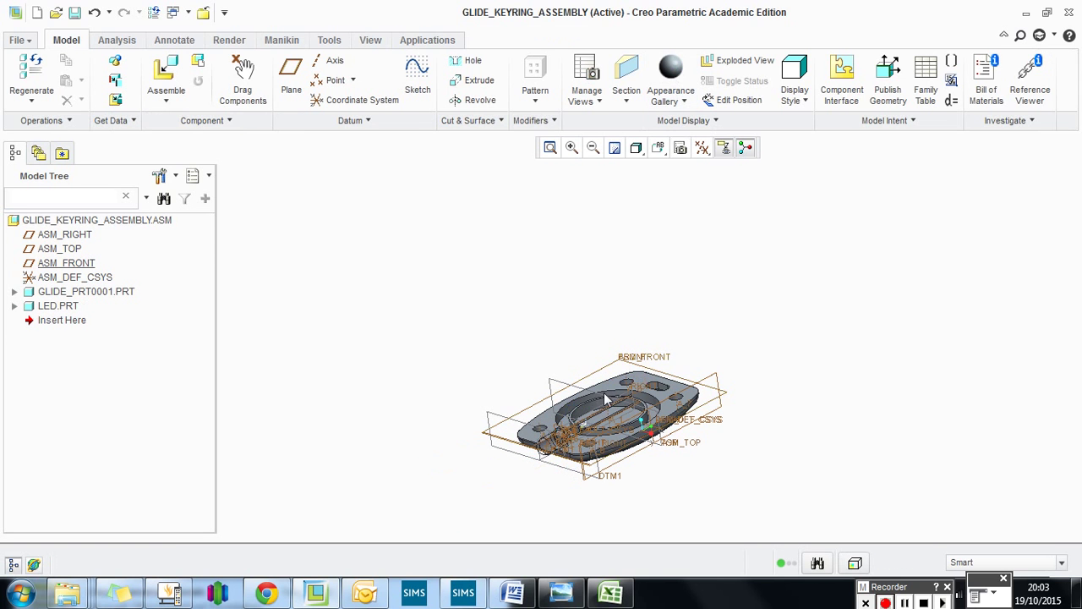
scroll(638, 461, "up", 8)
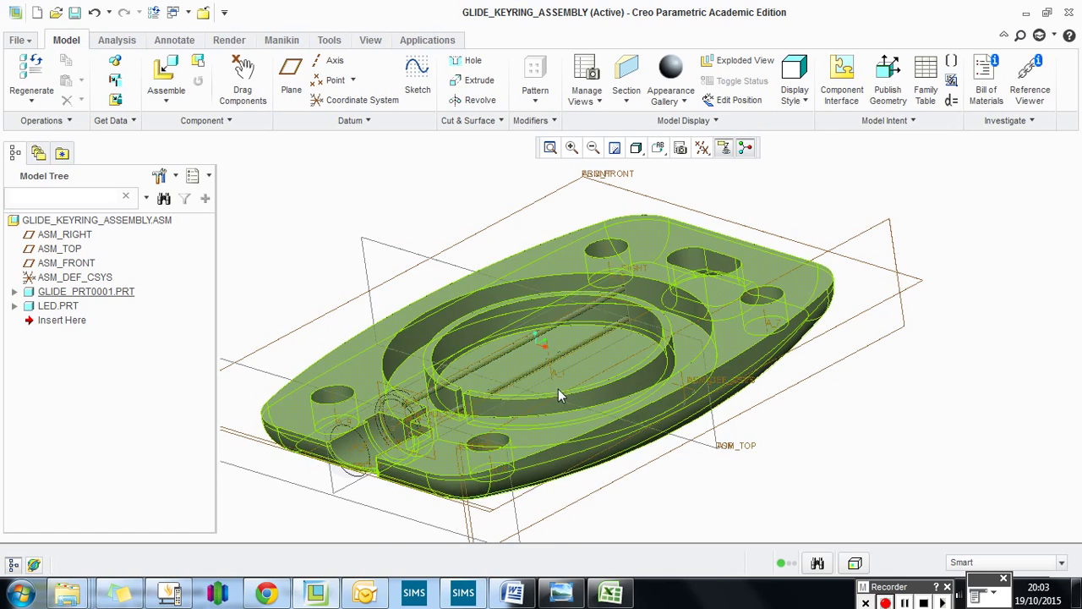
middle_click_drag(565, 445, 574, 420)
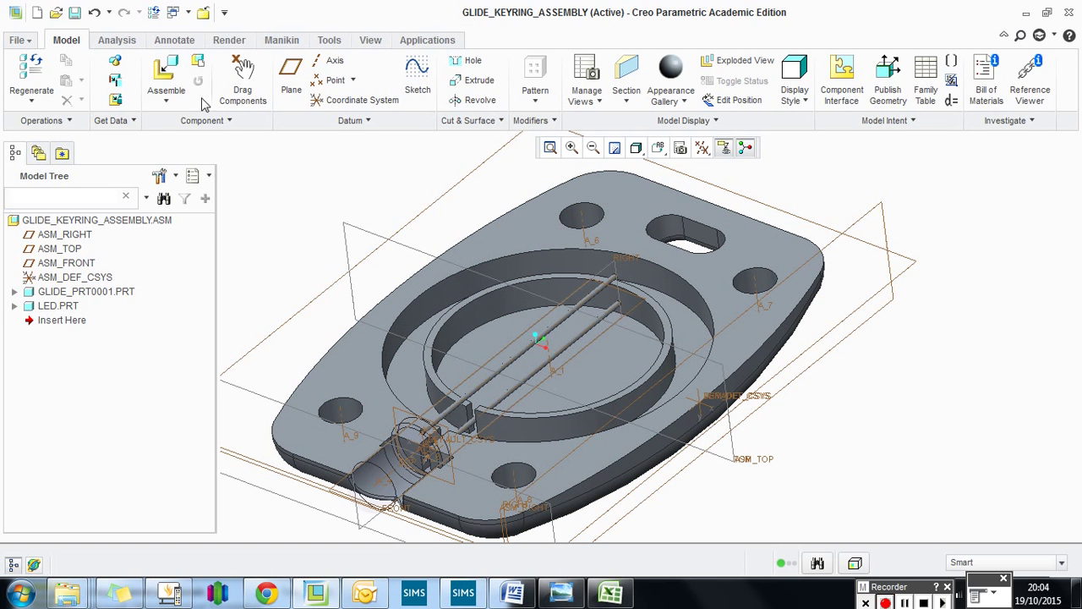
Step: Load 3v_battery.prt into the keyring assembly for placement
left_click(163, 73)
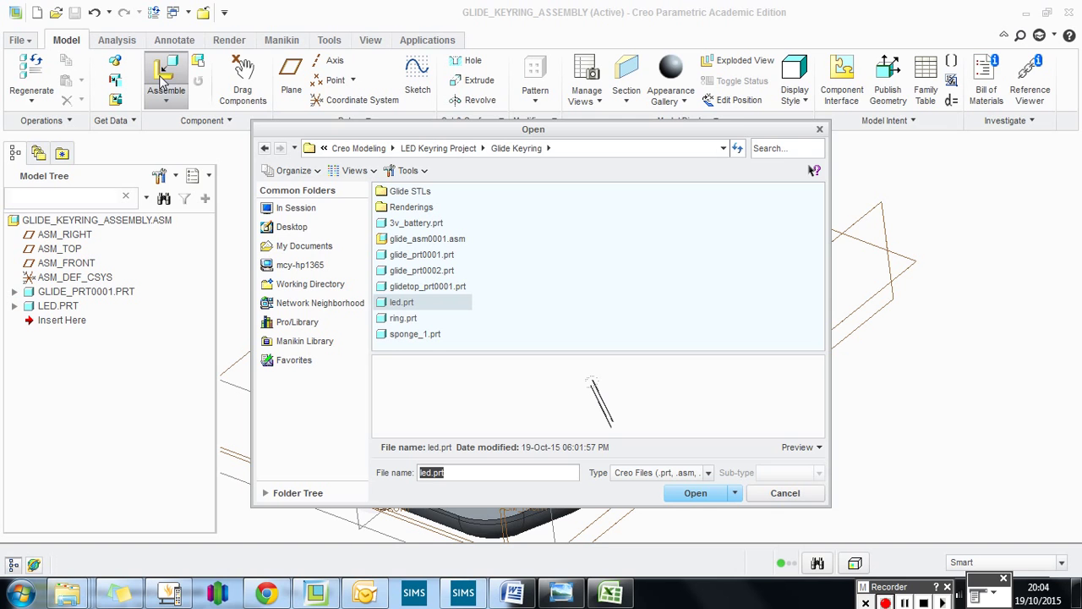
left_click(383, 224)
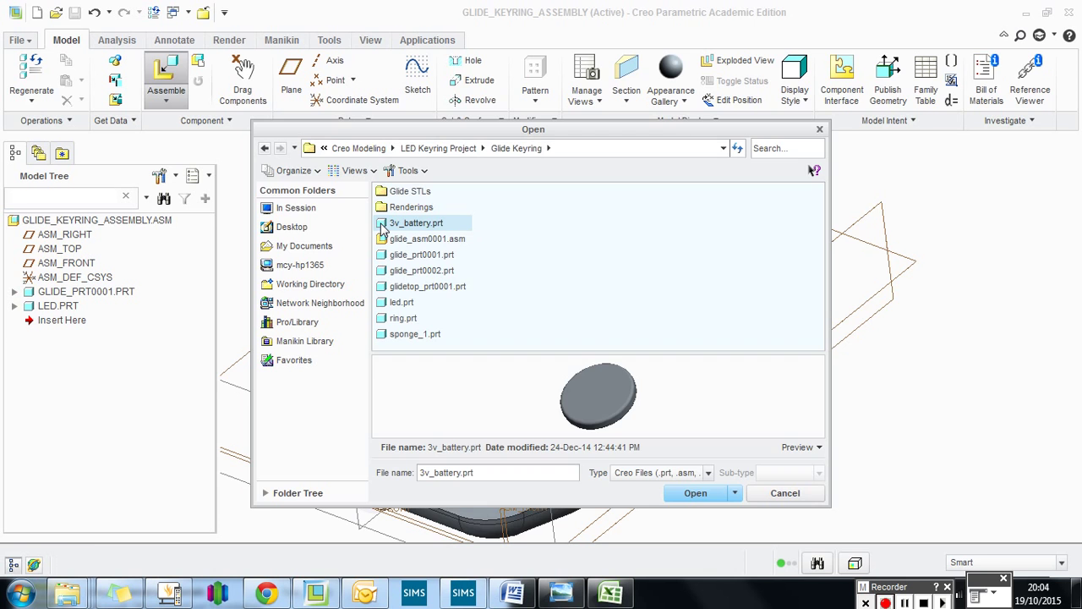
double_click(382, 225)
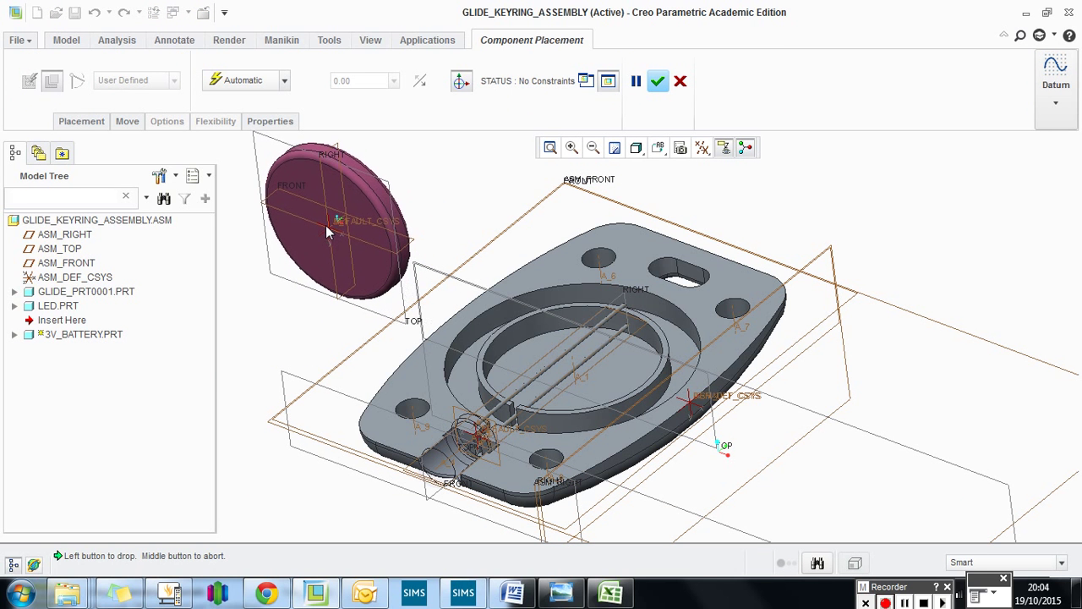
Step: Drop the 3V battery beside the glide body, turn it flat, and accept it as packaged
left_click(323, 223)
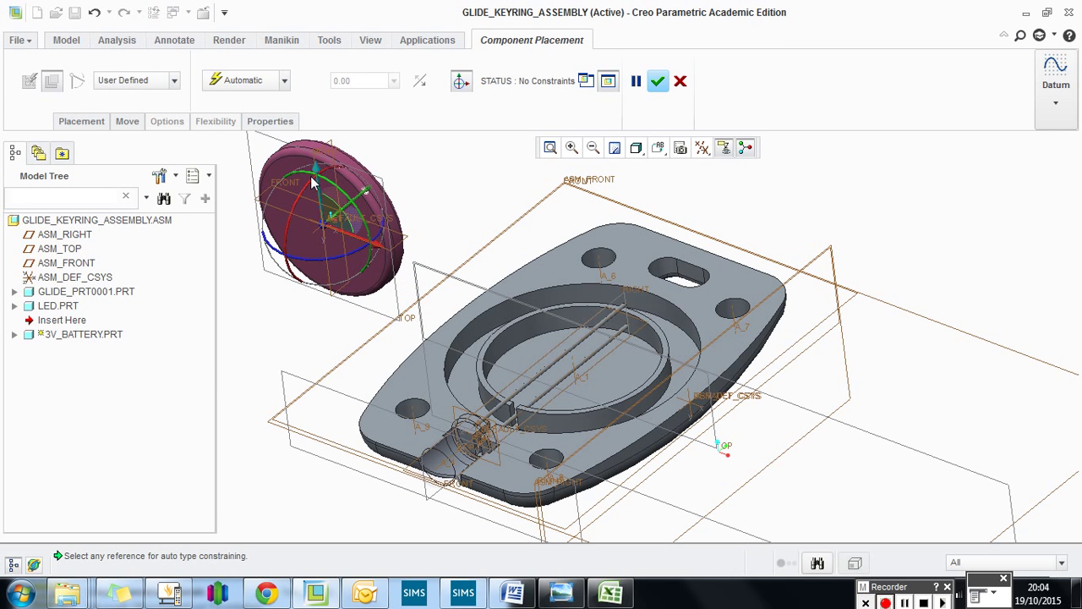
left_click_drag(313, 185, 285, 270)
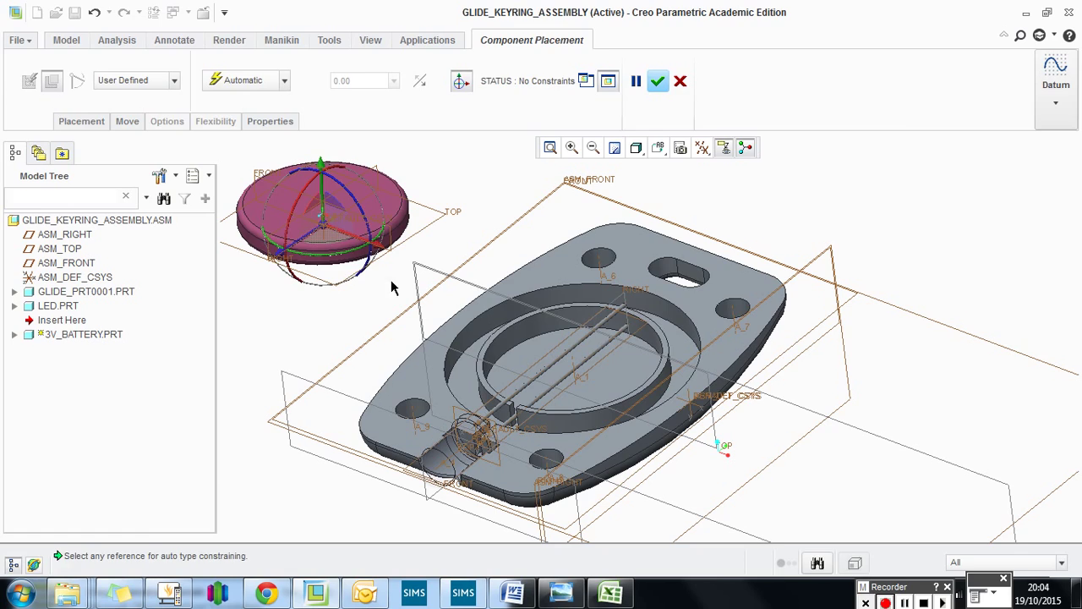
middle_click(403, 289)
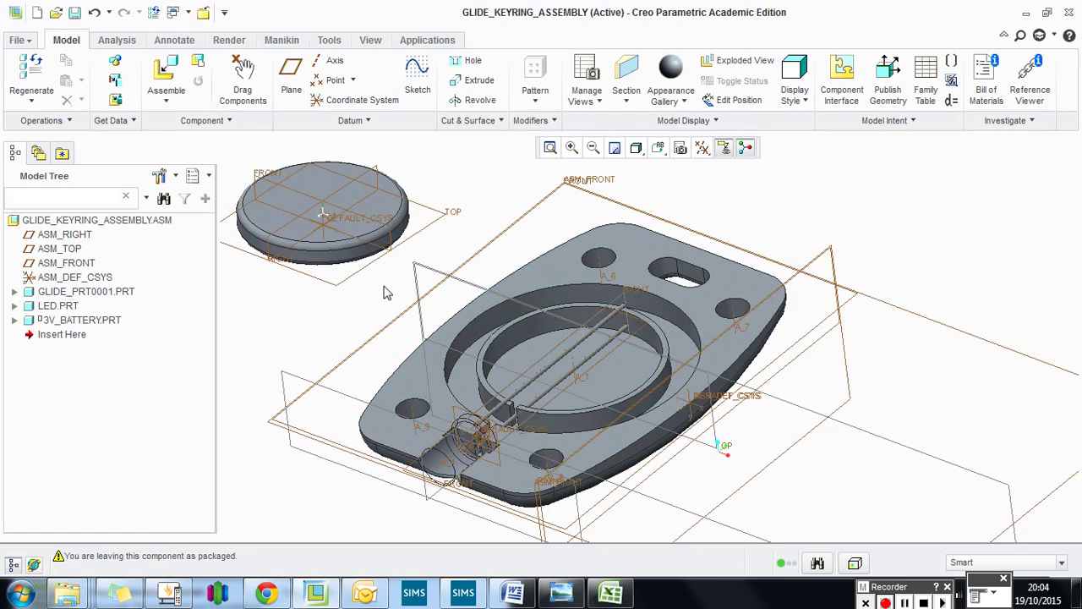
Step: Select the battery and orbit until the battery and keyring appear edge-on
middle_click_drag(387, 291, 425, 231)
scroll(411, 274, "down", 5)
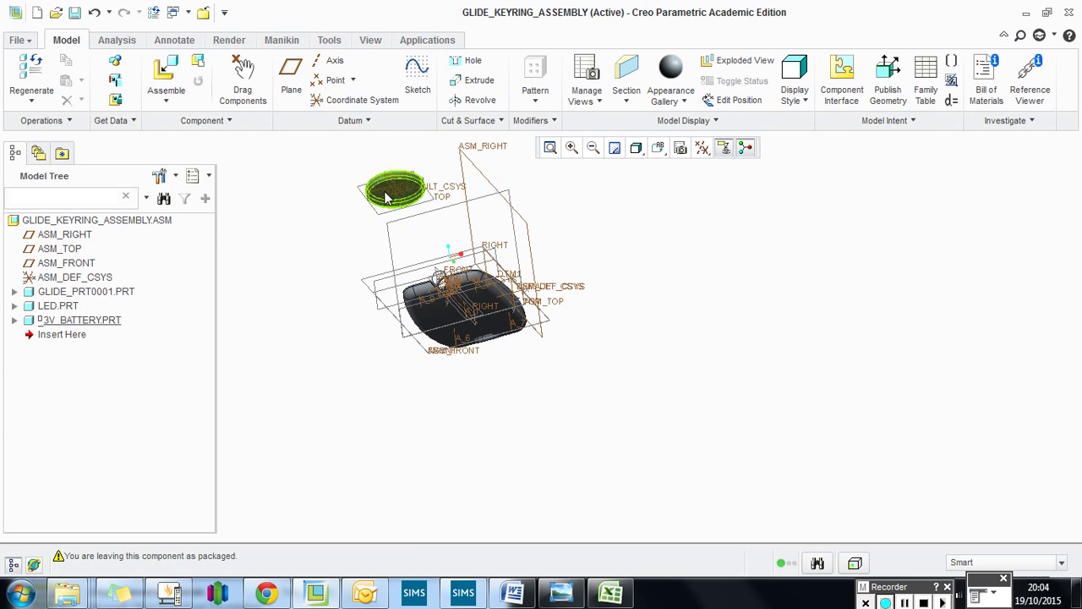
scroll(389, 197, "up", 3)
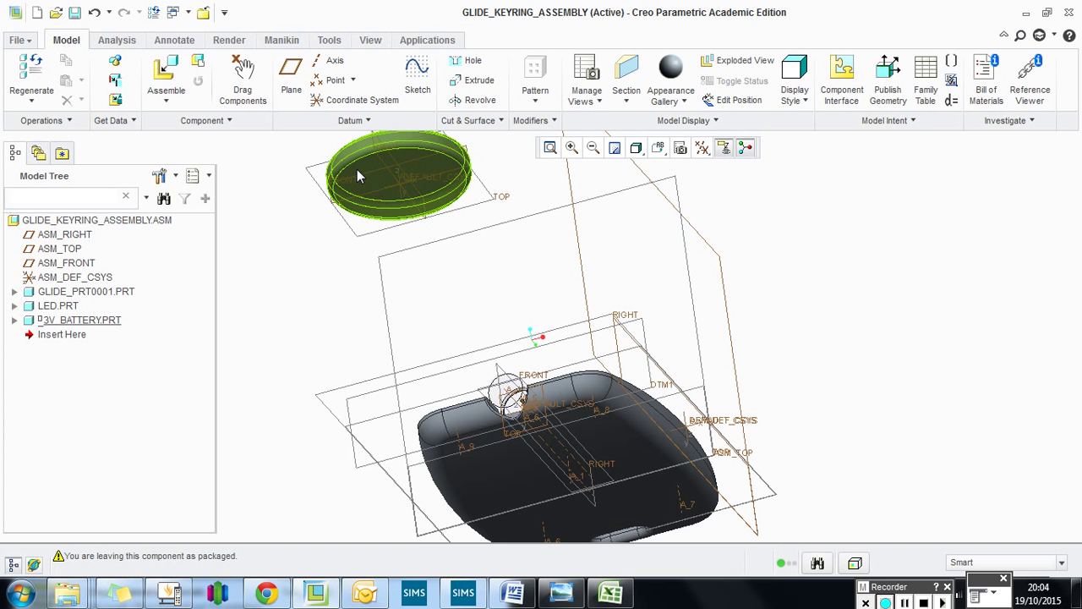
left_click(360, 166)
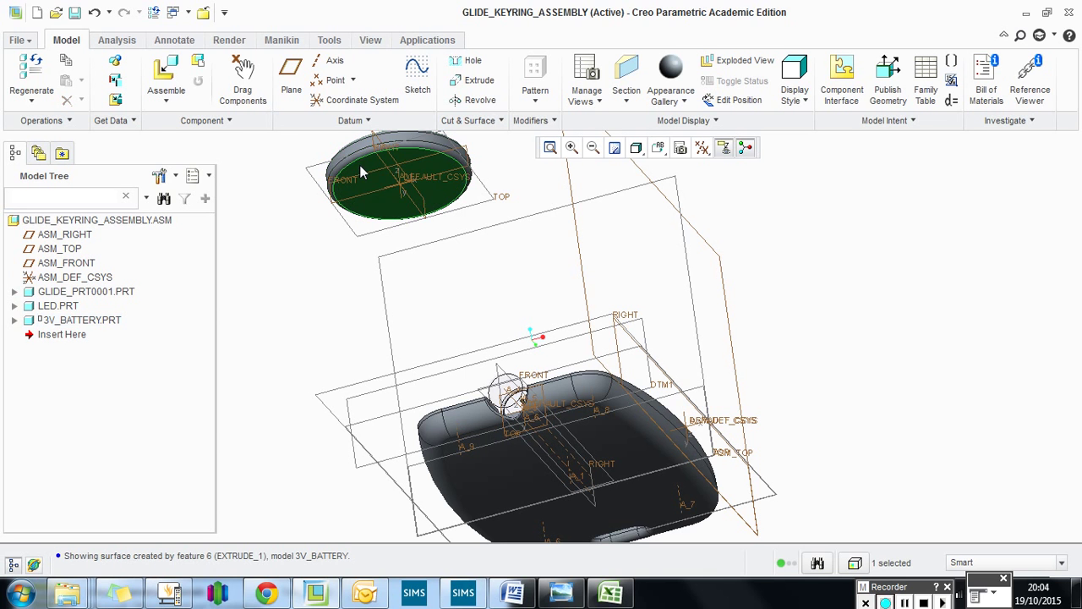
middle_click_drag(369, 213, 391, 219)
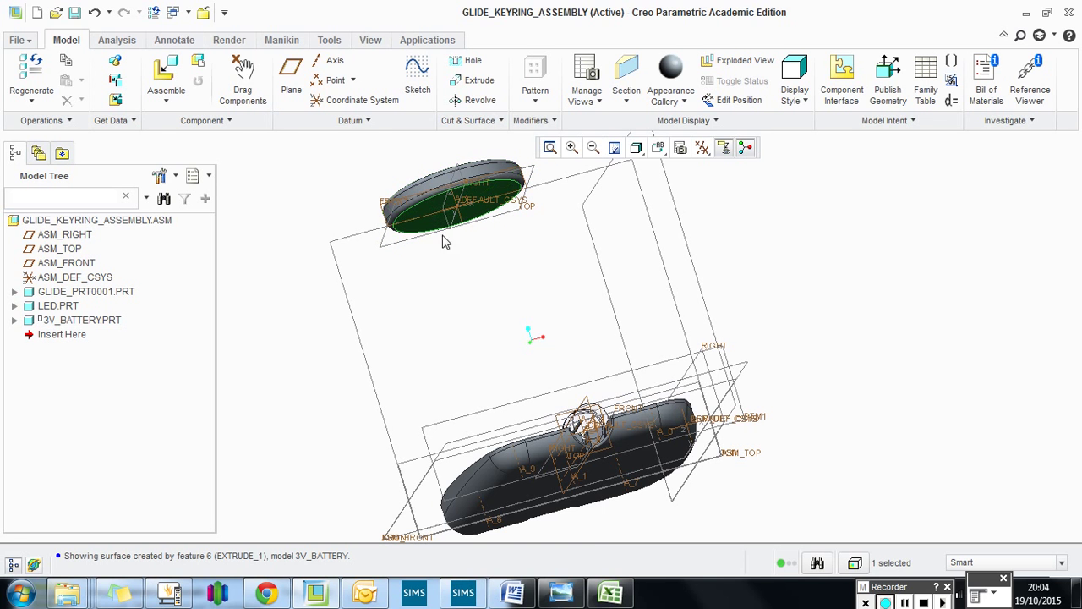
middle_click_drag(456, 243, 405, 214)
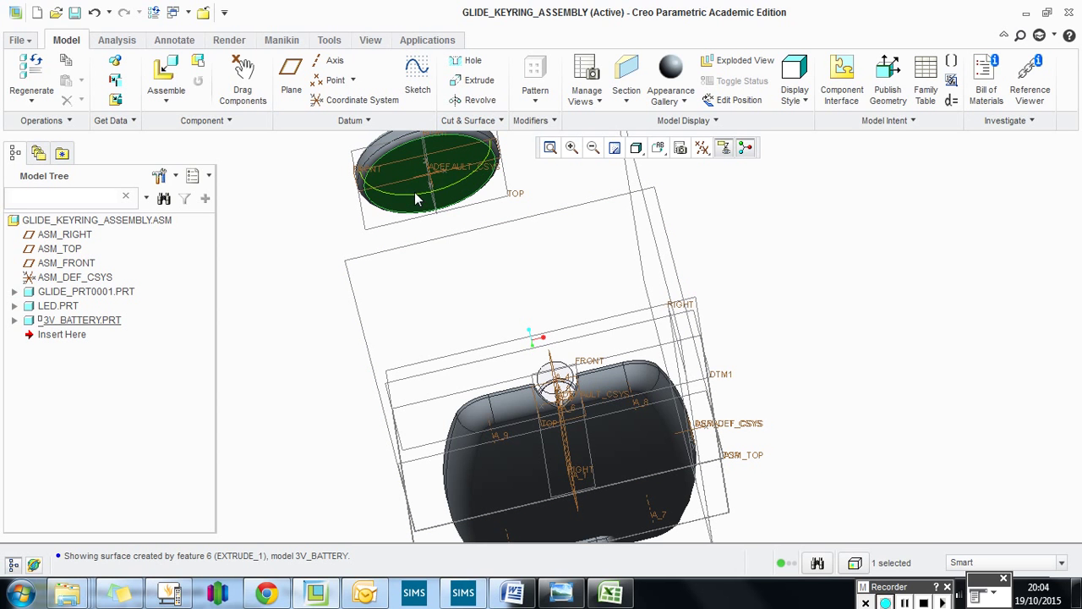
mouse_move(445, 203)
middle_mouse_down()
mouse_move(422, 245)
mouse_move(355, 304)
mouse_move(271, 325)
middle_mouse_up()
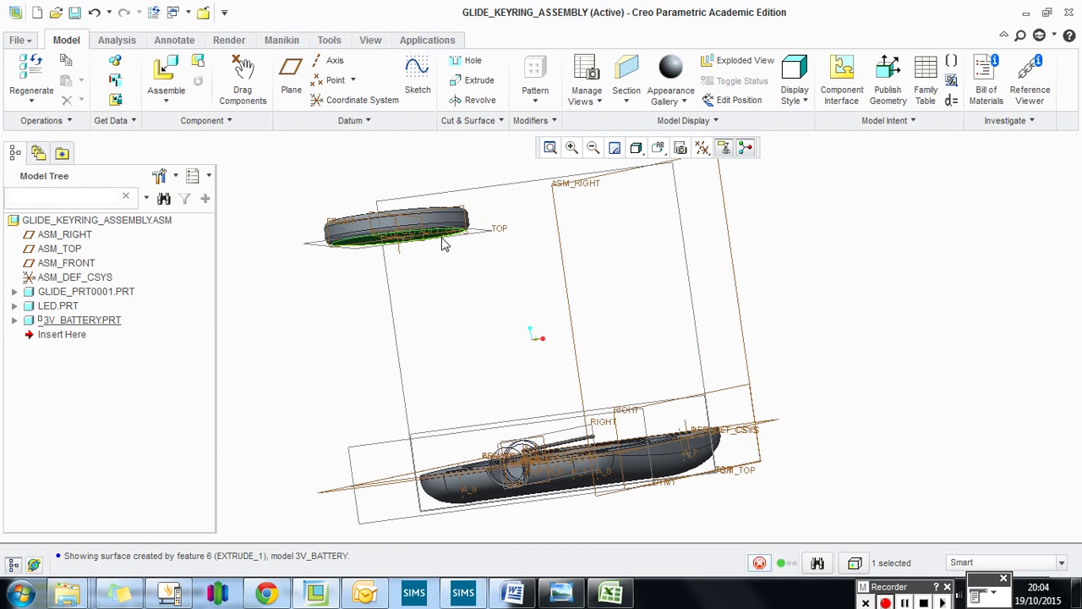
Step: Reopen the 3V_BATTERY component's placement for editing
right_click(79, 326)
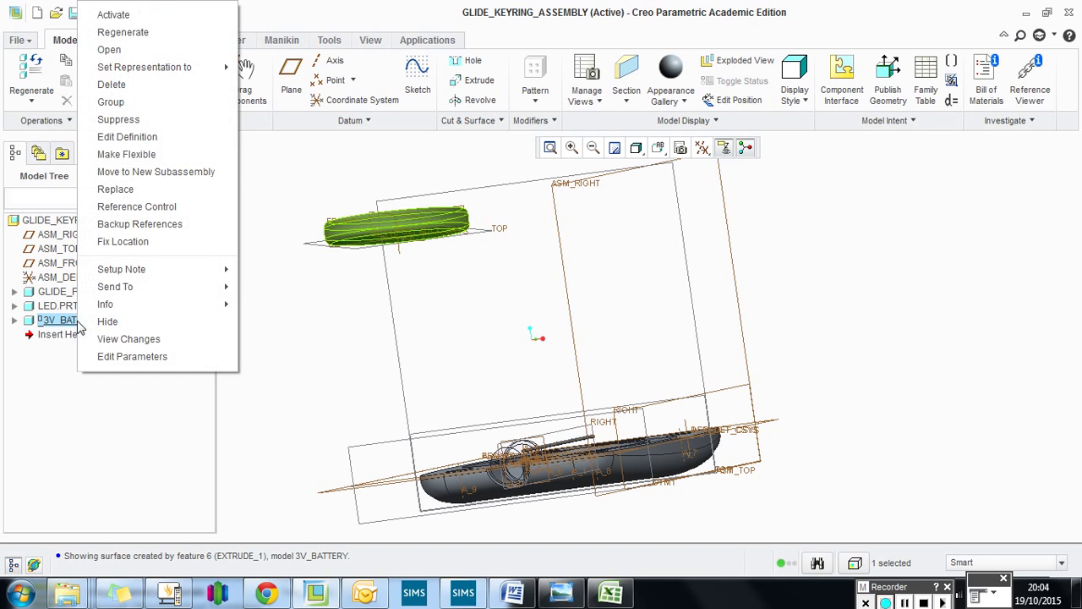
left_click(127, 139)
middle_click_drag(465, 287, 477, 273)
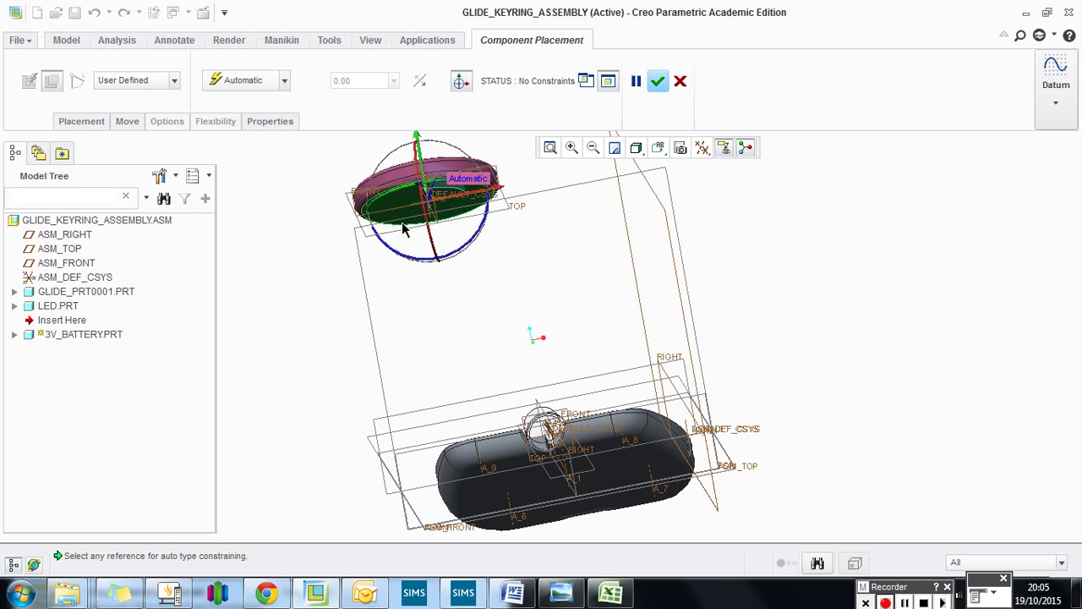
Step: Seat the battery's flat face on the round pocket floor and its rim on the pocket wall
left_click(402, 224)
middle_click_drag(521, 369, 574, 410)
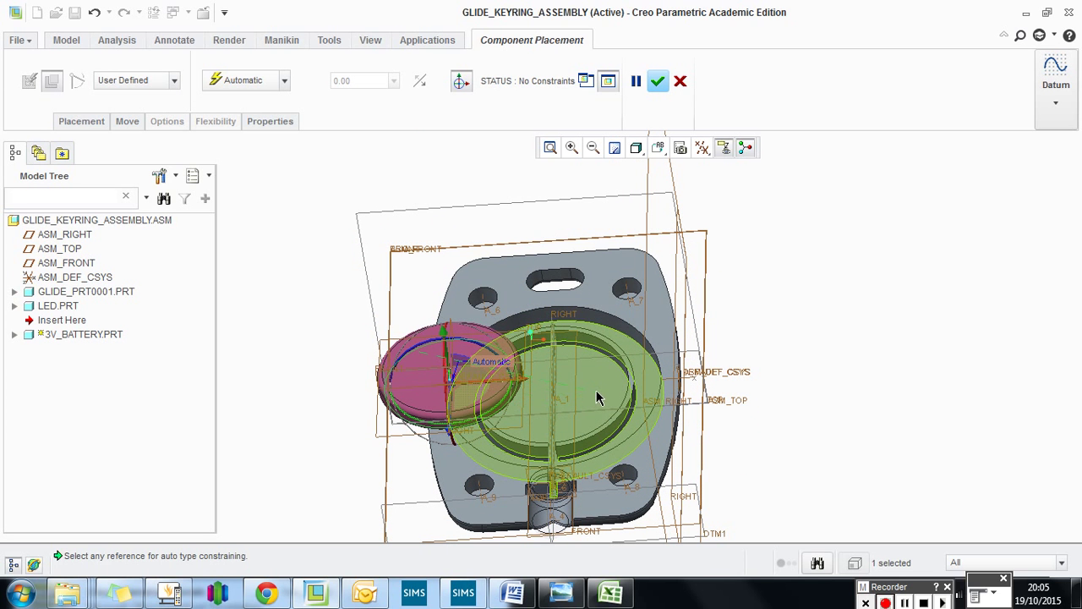
left_click(600, 389)
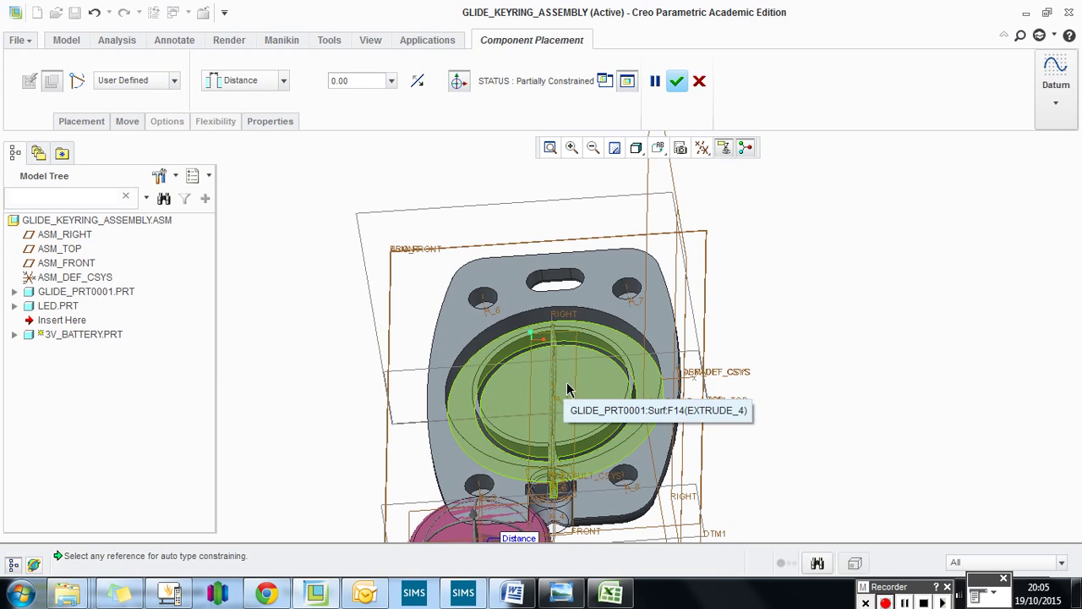
middle_click_drag(580, 406, 509, 366)
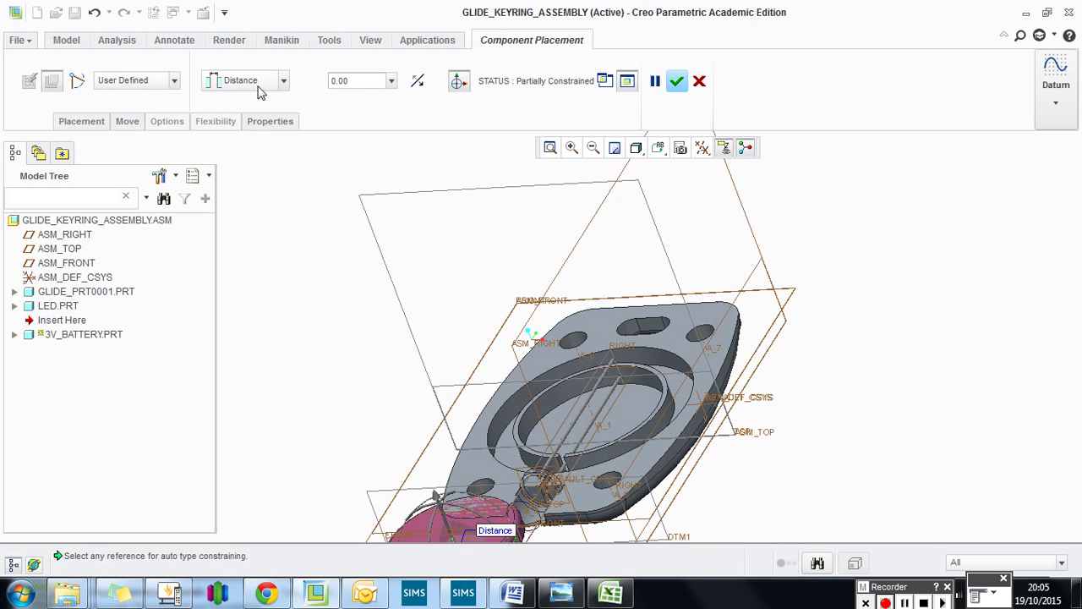
left_click(565, 394)
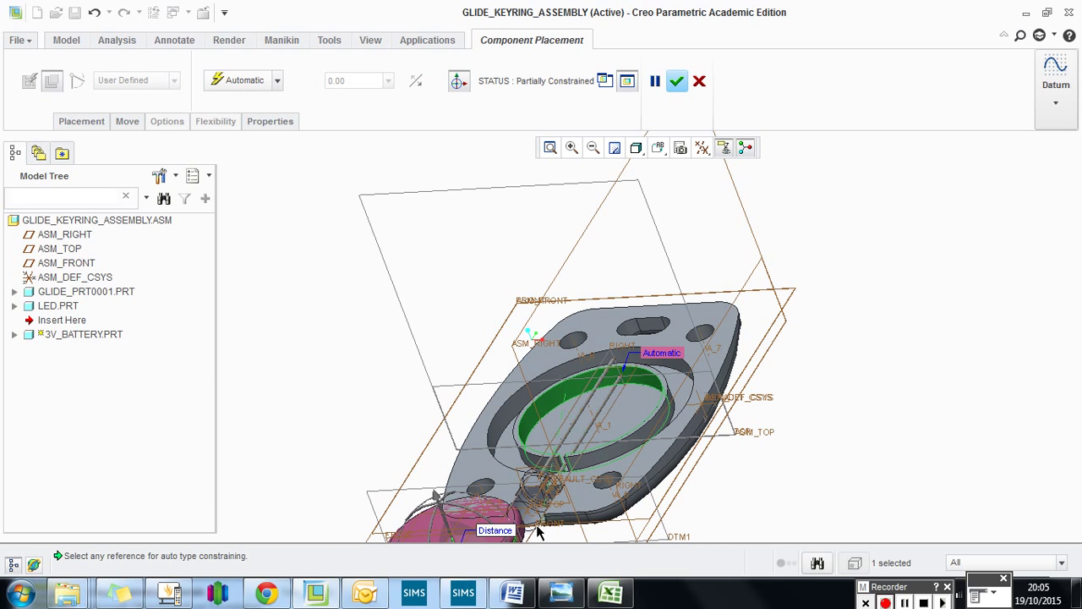
scroll(537, 531, "down", 5)
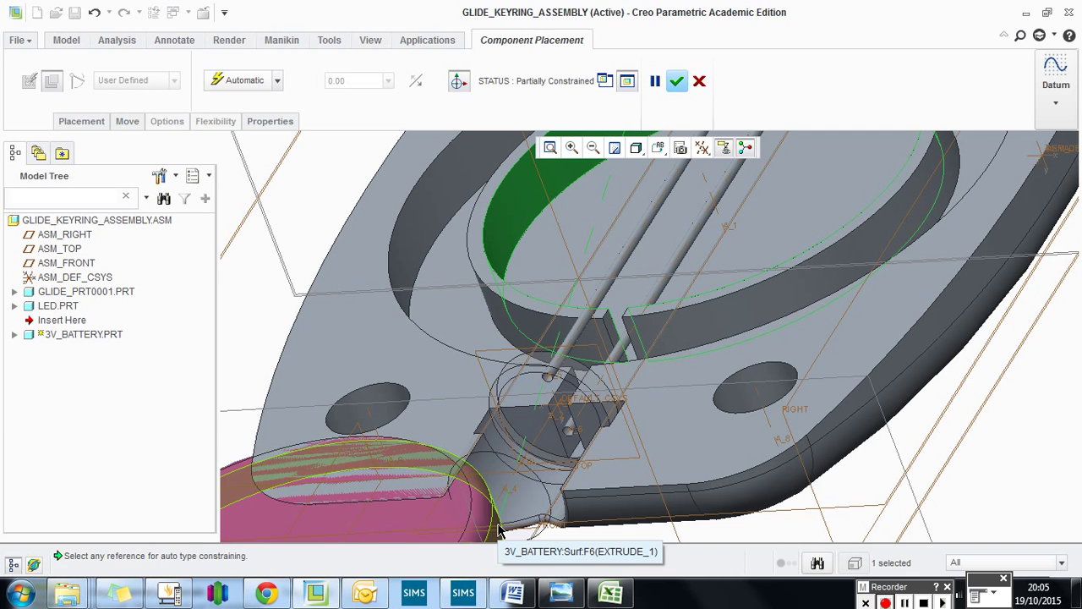
left_click(499, 530)
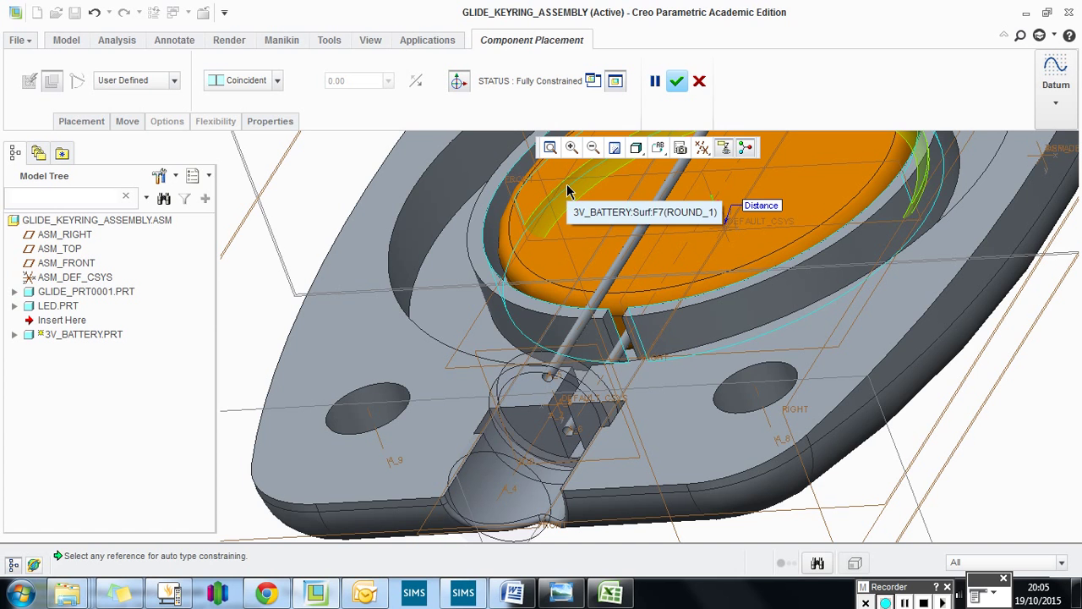
Step: Apply the redefined battery placement and zoom out to see the whole base
left_click(678, 81)
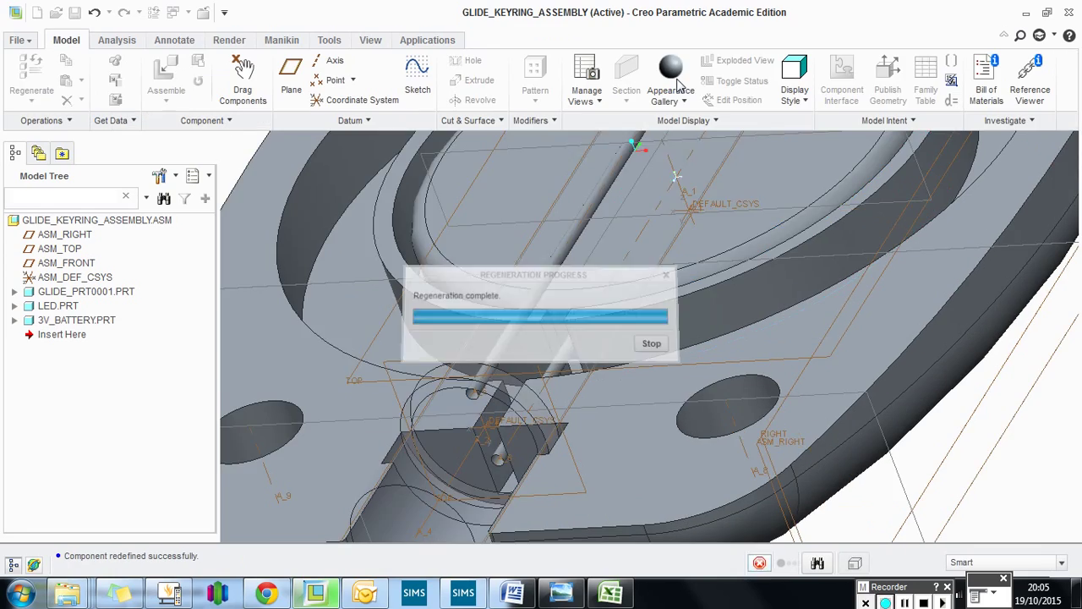
middle_click_drag(660, 287, 664, 310)
scroll(659, 296, "down", 3)
scroll(636, 296, "down", 3)
scroll(665, 310, "down", 3)
scroll(668, 298, "up", 3)
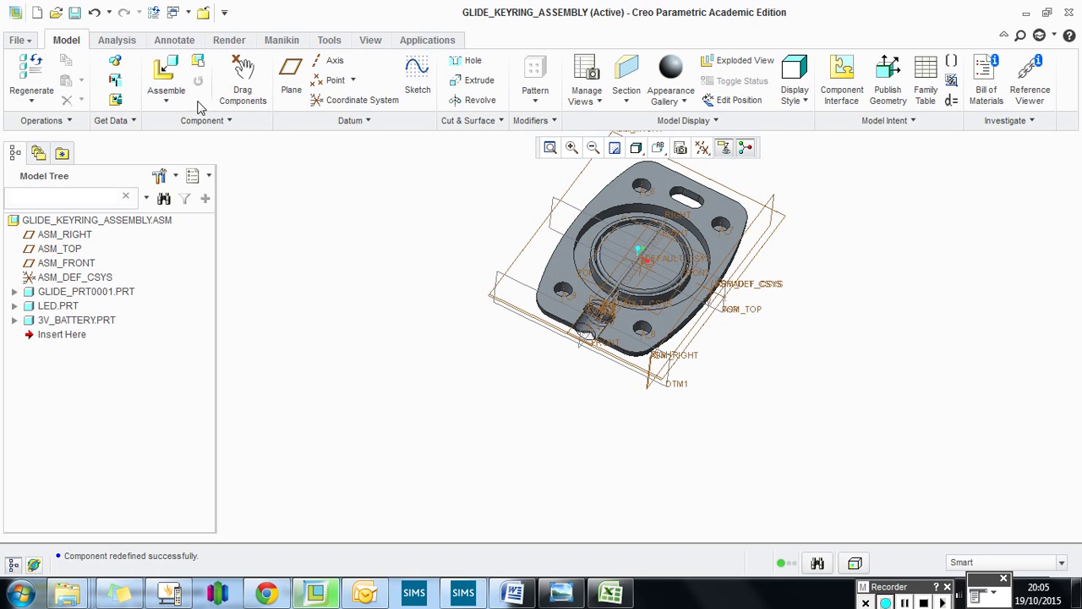
Step: Load sponge_1.prt into the assembly and rotate it ready for constraining
left_click(164, 77)
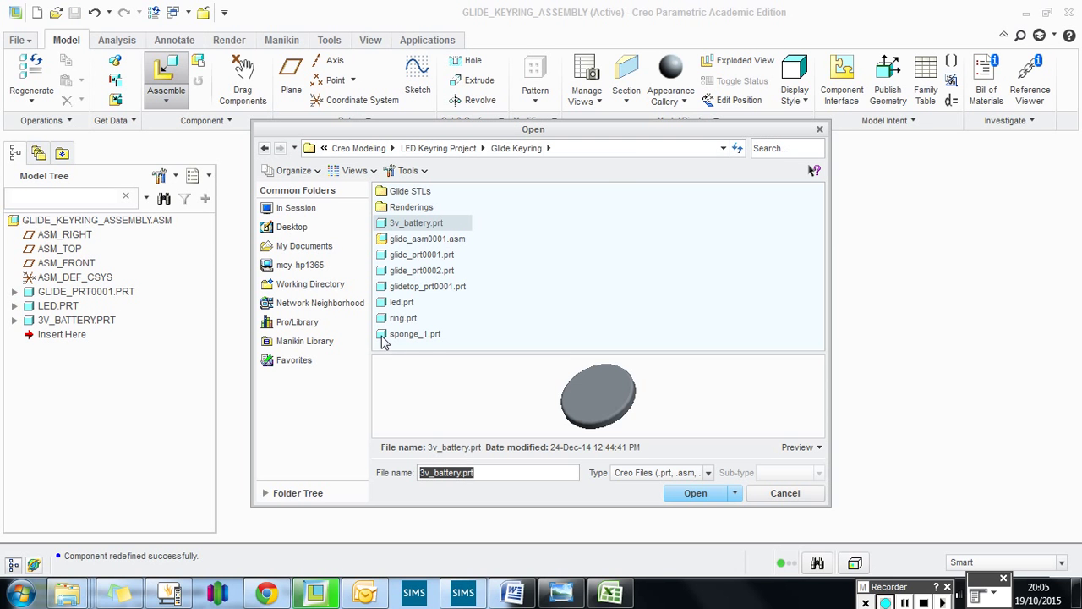
left_click(384, 335)
double_click(385, 336)
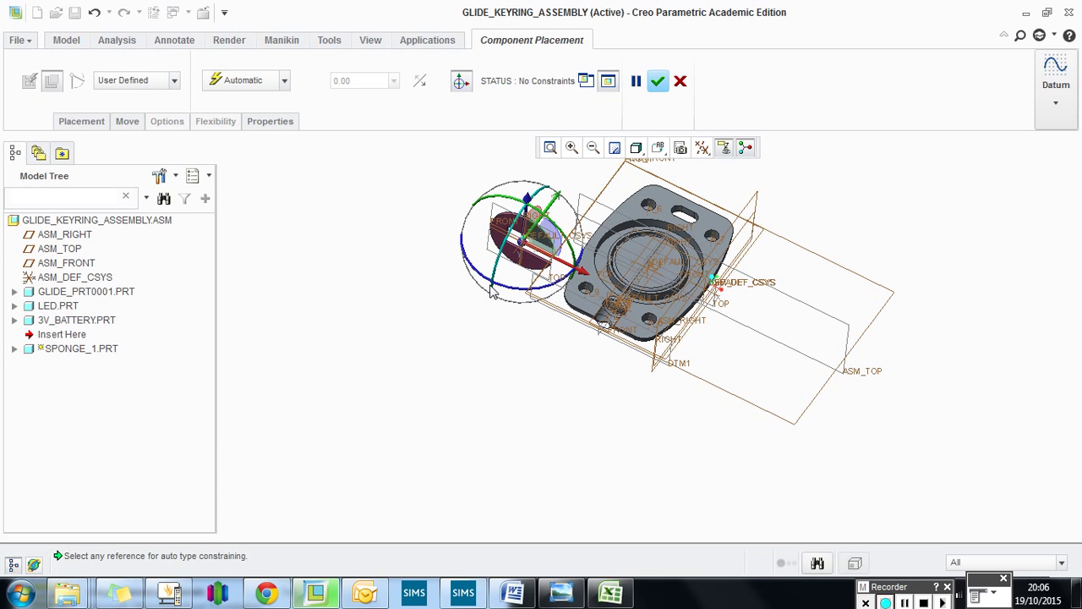
left_click_drag(500, 262, 603, 278)
scroll(628, 292, "up", 5)
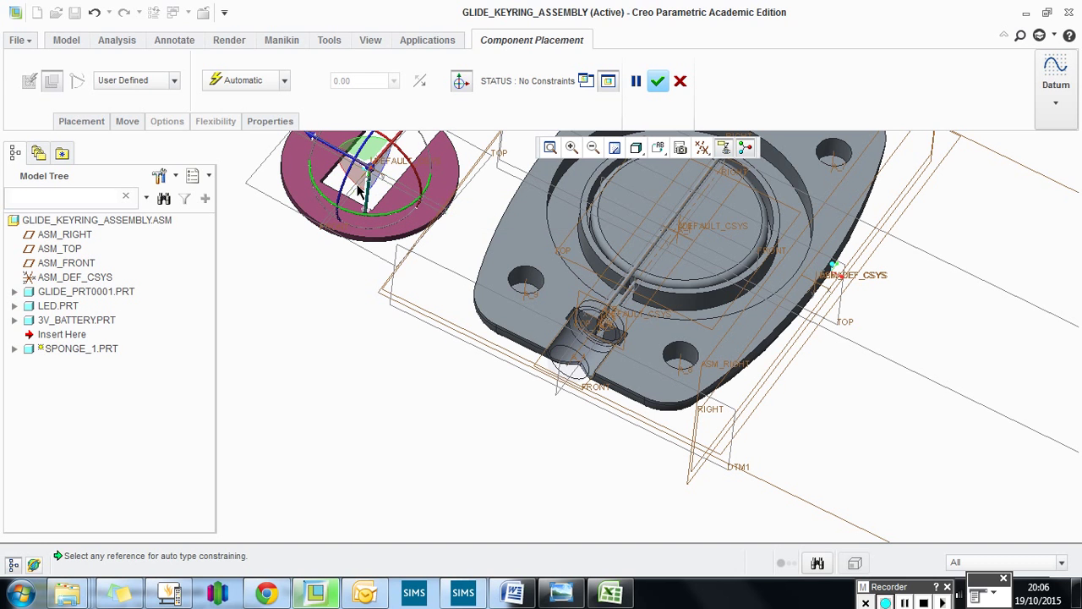
Step: Constrain the sponge's FRONT plane to the battery's RIGHT plane and its face to the battery's top face
left_click(356, 190)
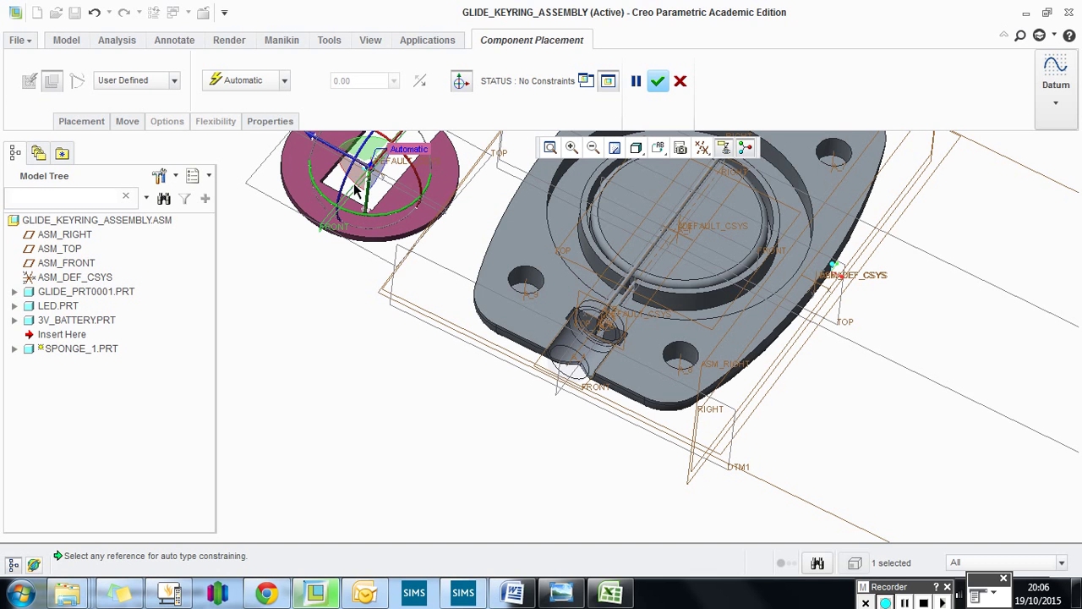
left_click(644, 269)
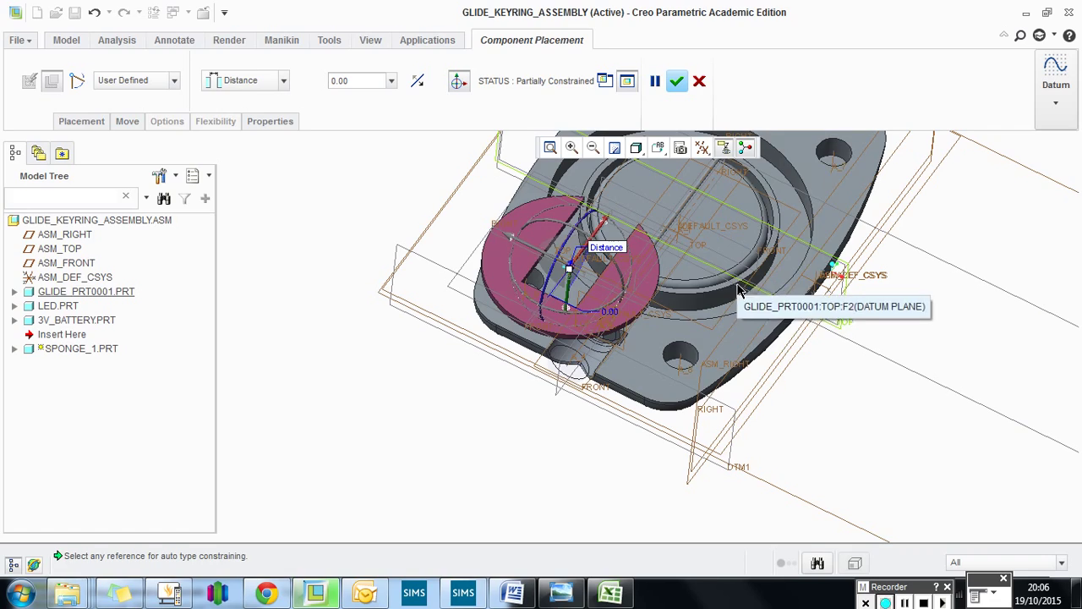
middle_click_drag(725, 317, 583, 295)
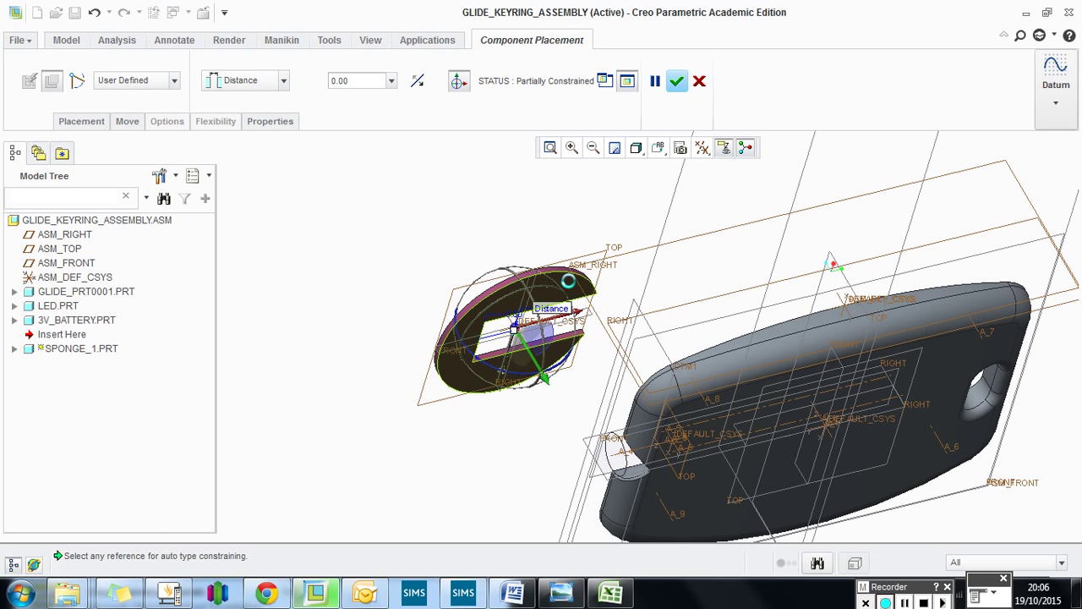
left_click(571, 289)
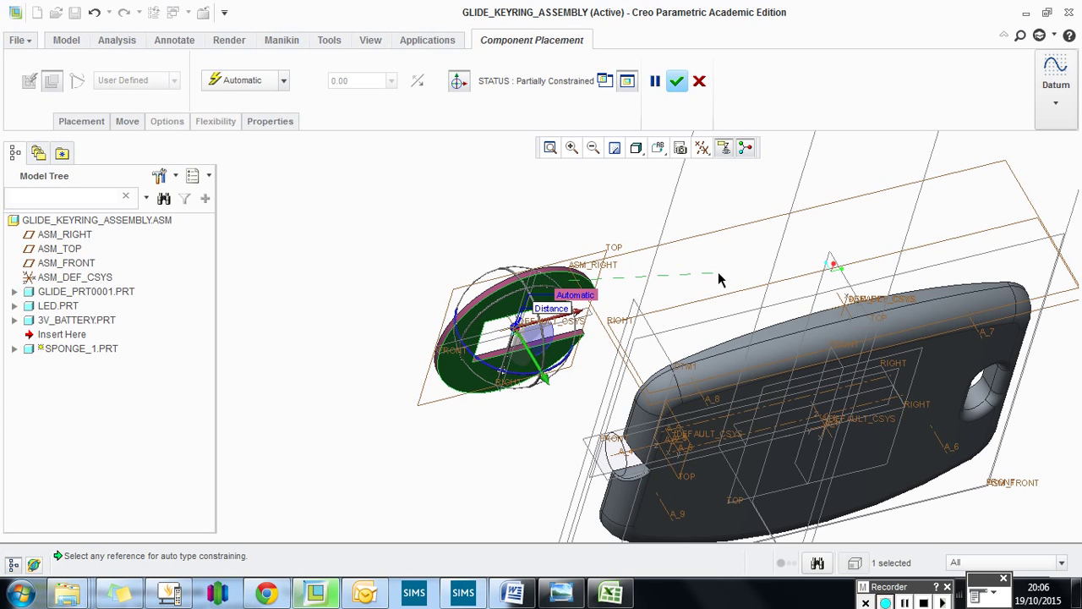
middle_click_drag(719, 277, 741, 300)
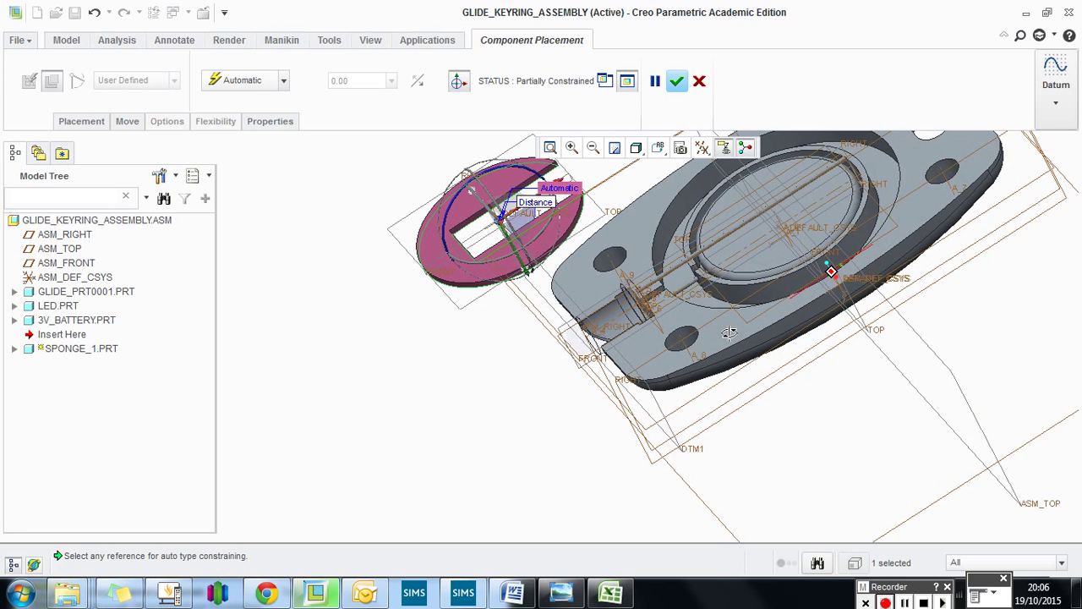
left_click(768, 265)
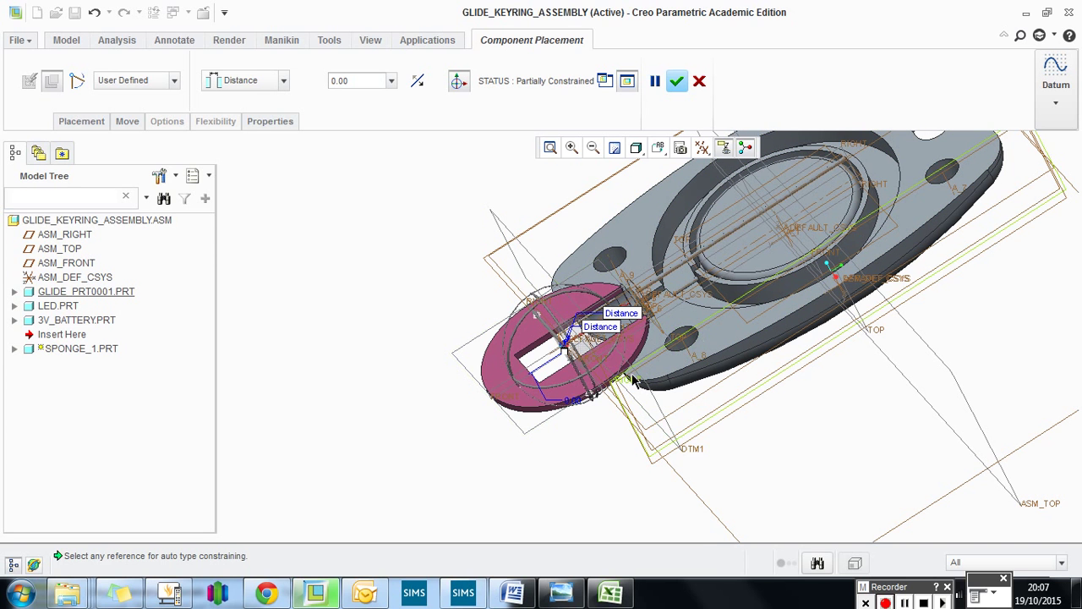
Step: Make the sponge's side surface coincident with the glide body's recess
scroll(636, 355, "down", 2)
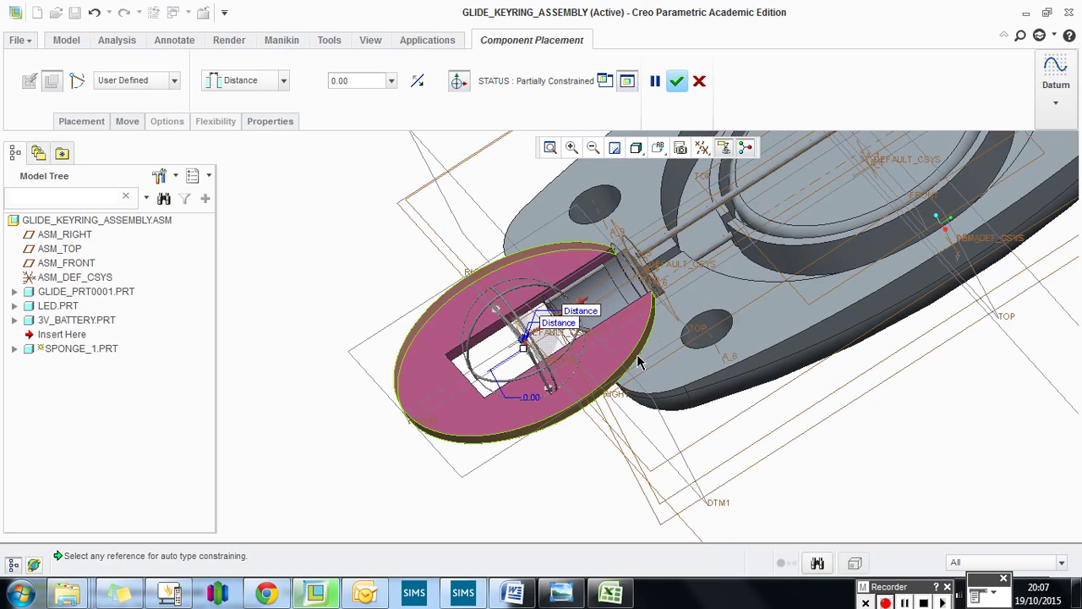
scroll(639, 362, "up", 2)
scroll(641, 381, "down", 4)
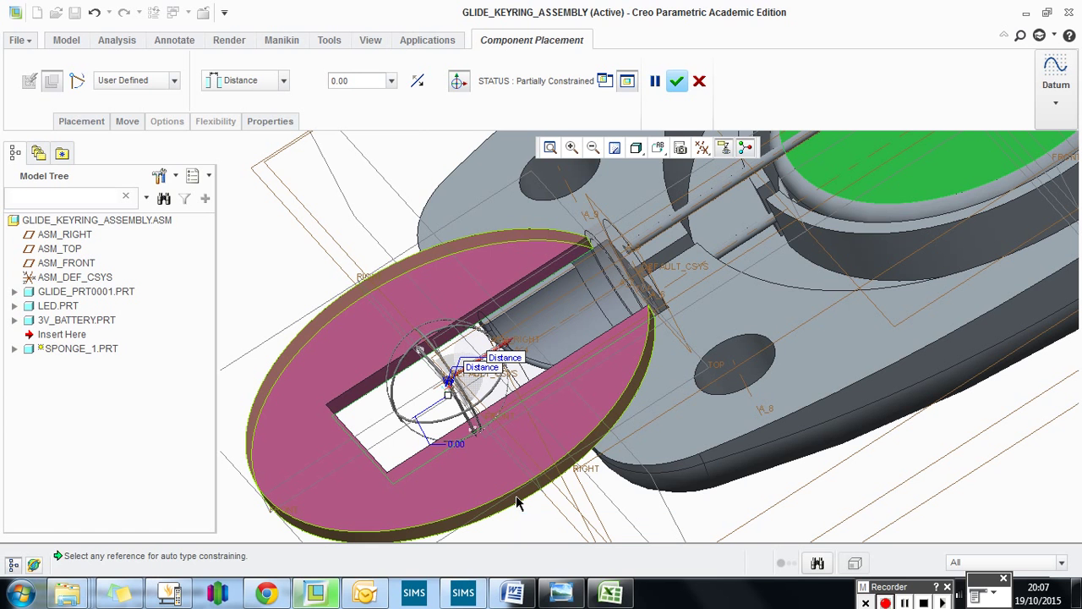
left_click(518, 502)
scroll(866, 222, "up", 3)
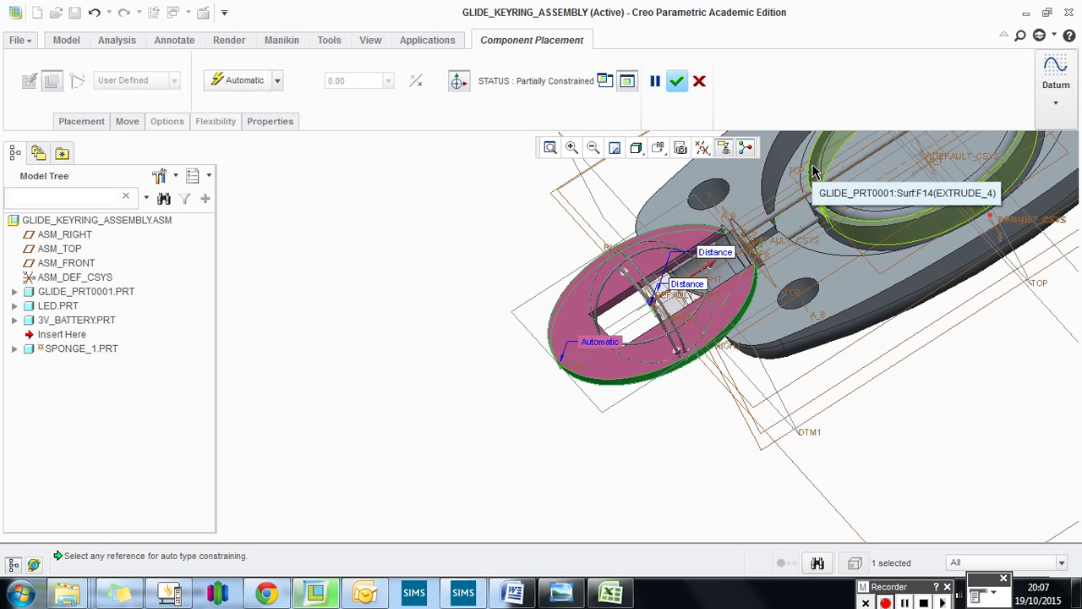
left_click(550, 147)
scroll(618, 323, "down", 5)
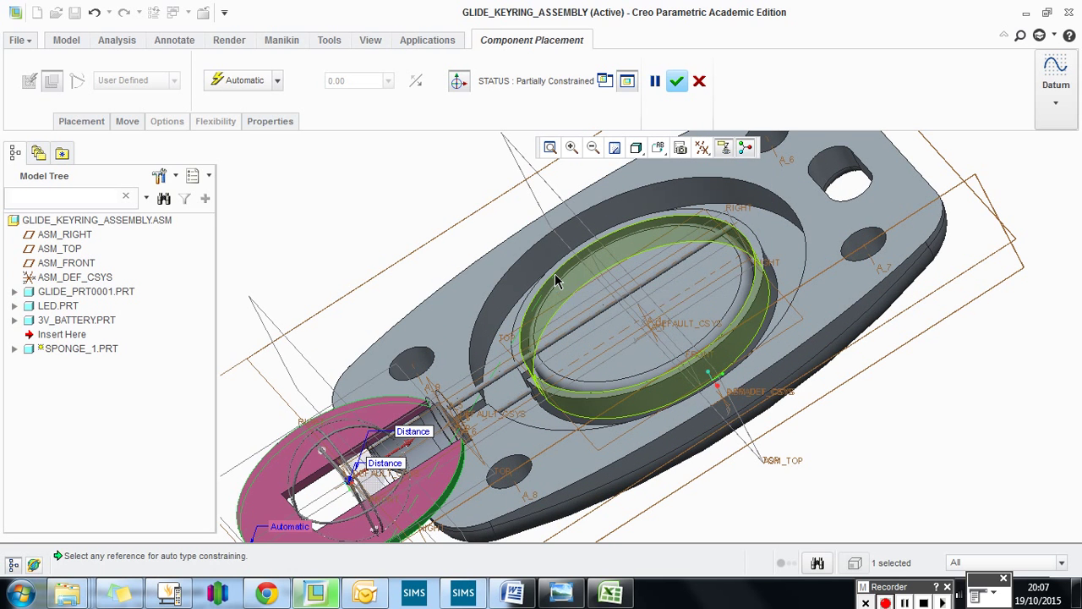
left_click(555, 273)
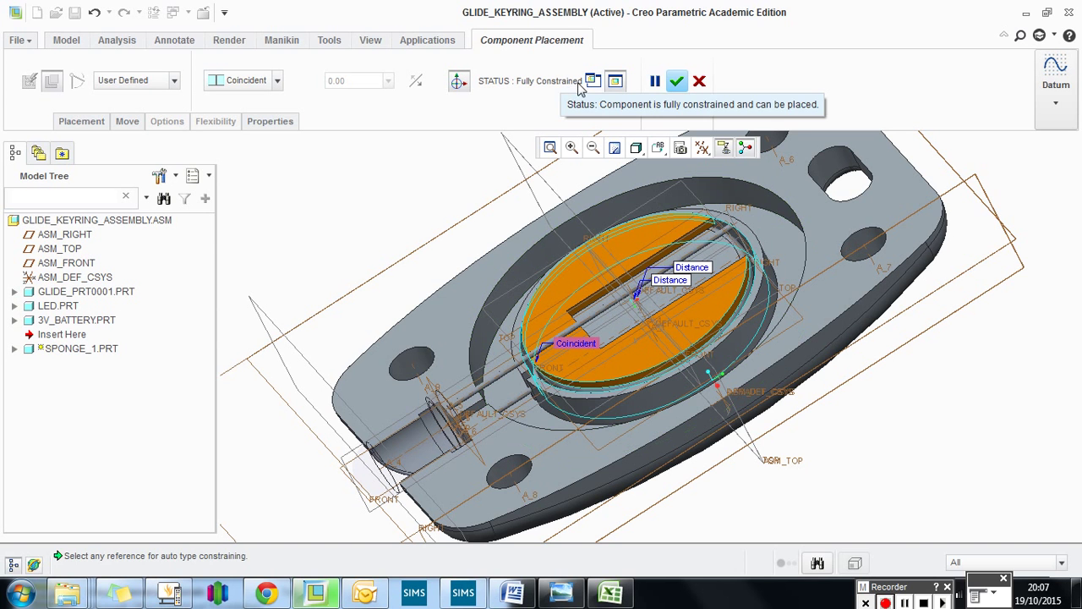
left_click(676, 81)
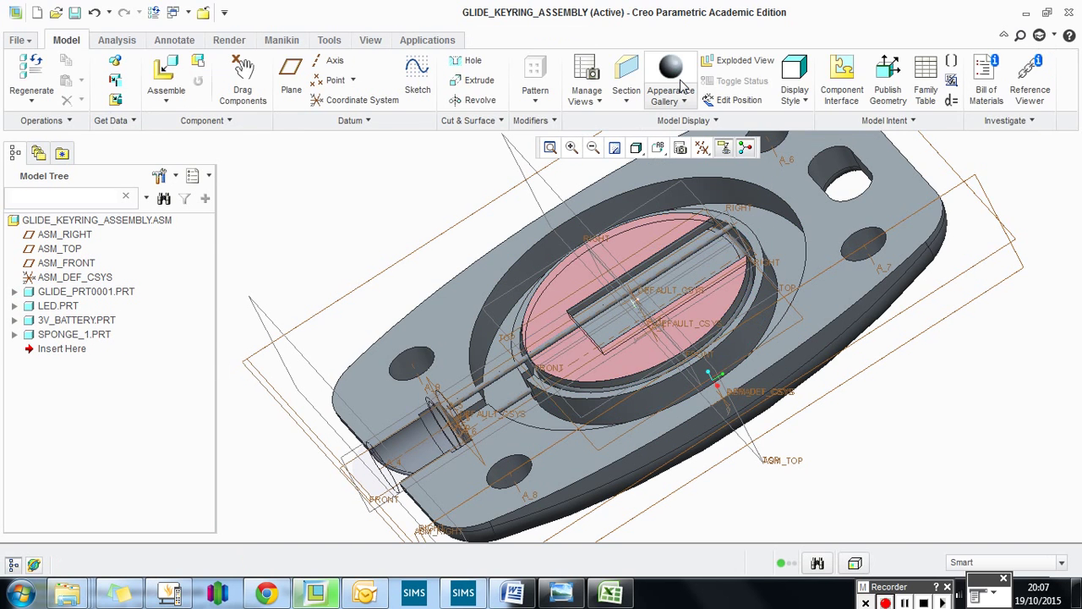
scroll(656, 391, "up", 3)
middle_click_drag(656, 390, 645, 343)
scroll(640, 345, "up", 5)
scroll(640, 348, "down", 6)
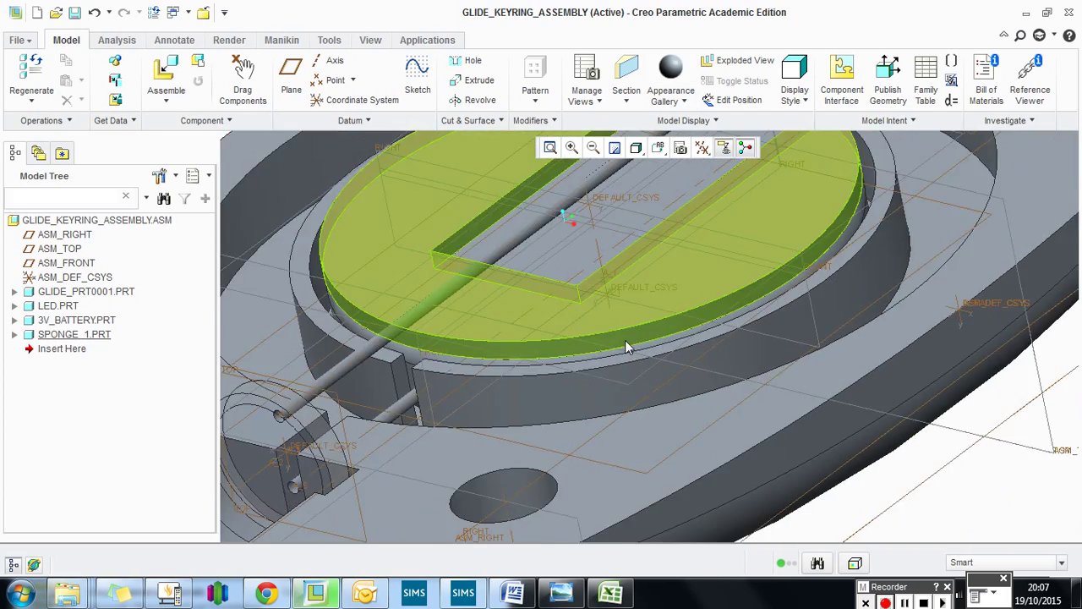
scroll(626, 346, "down", 4)
scroll(626, 347, "up", 4)
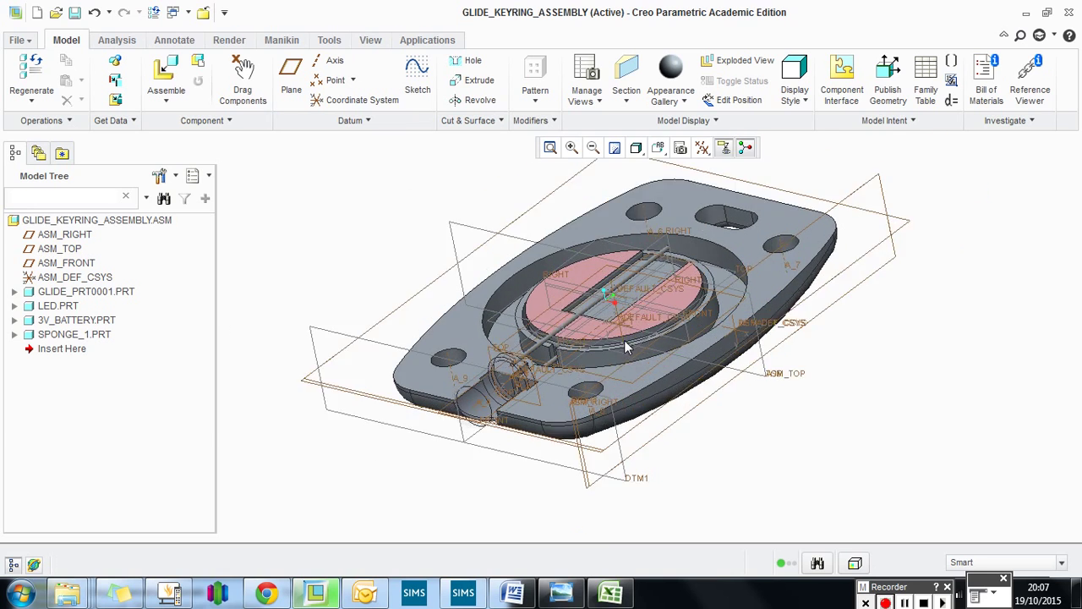
scroll(655, 216, "down", 4)
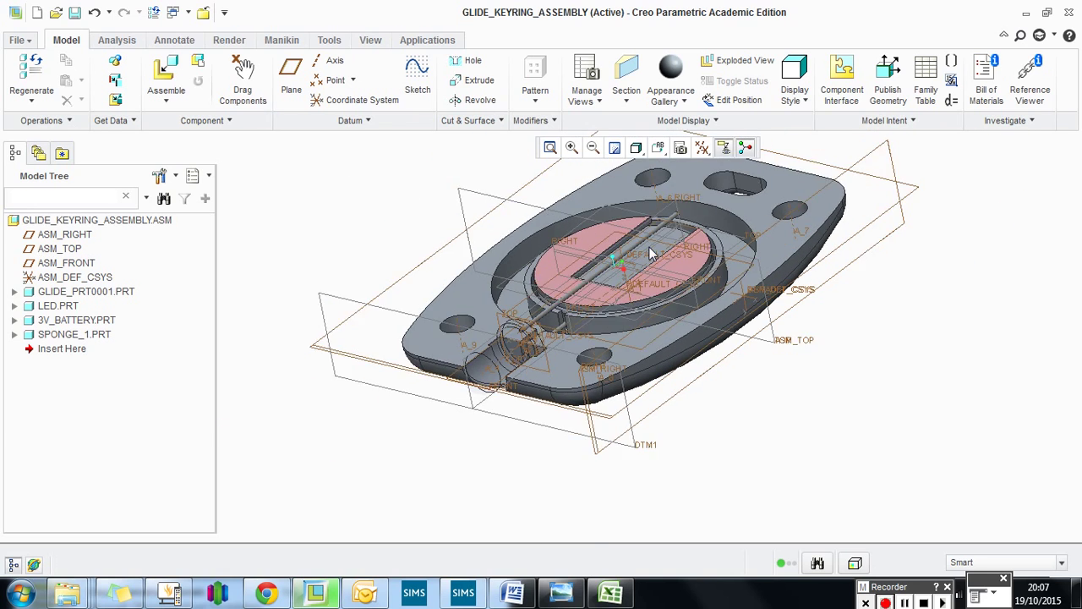
middle_click_drag(721, 224, 700, 240)
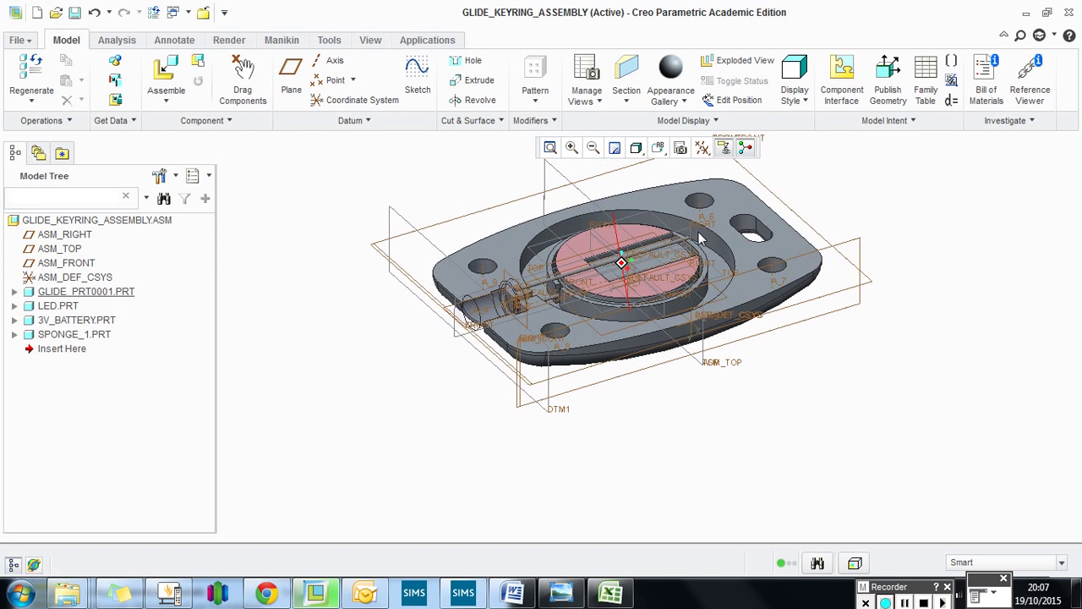
Step: Load ring.prt into the assembly and drop it beside the base part
left_click(158, 78)
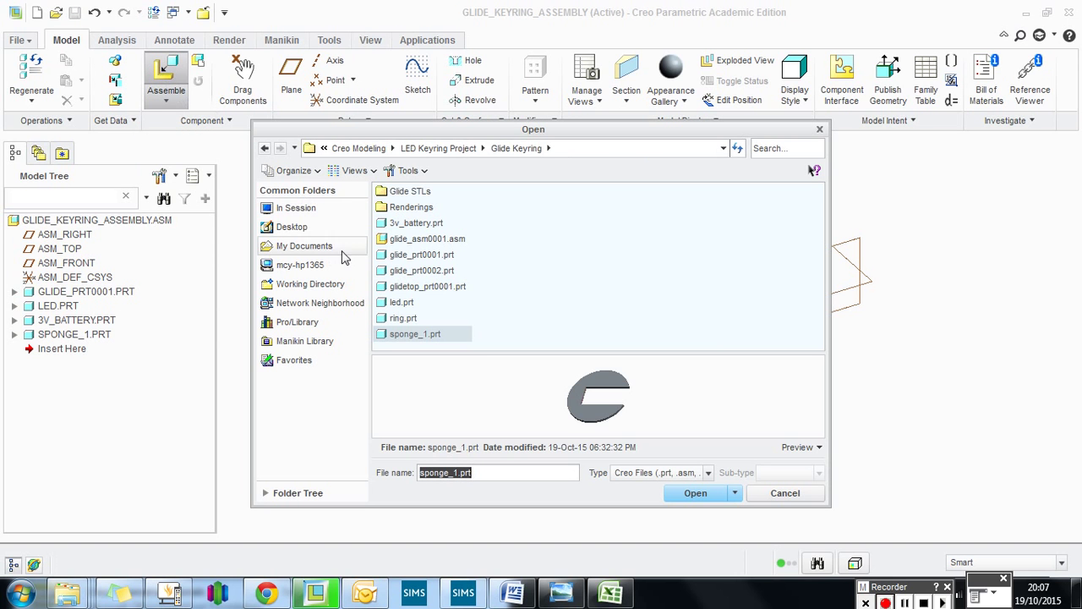
left_click(395, 319)
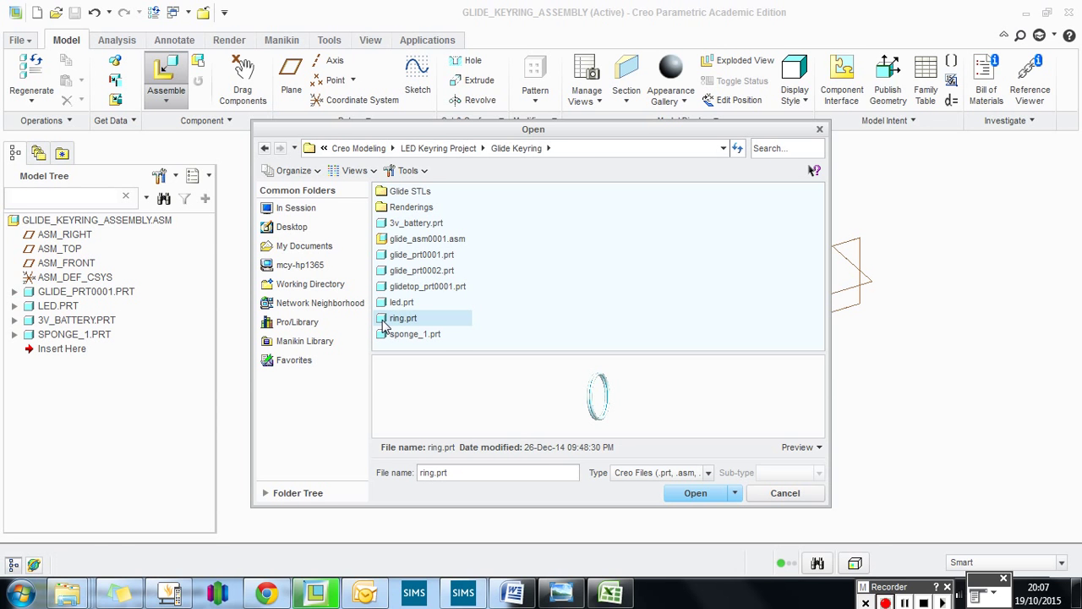
double_click(383, 322)
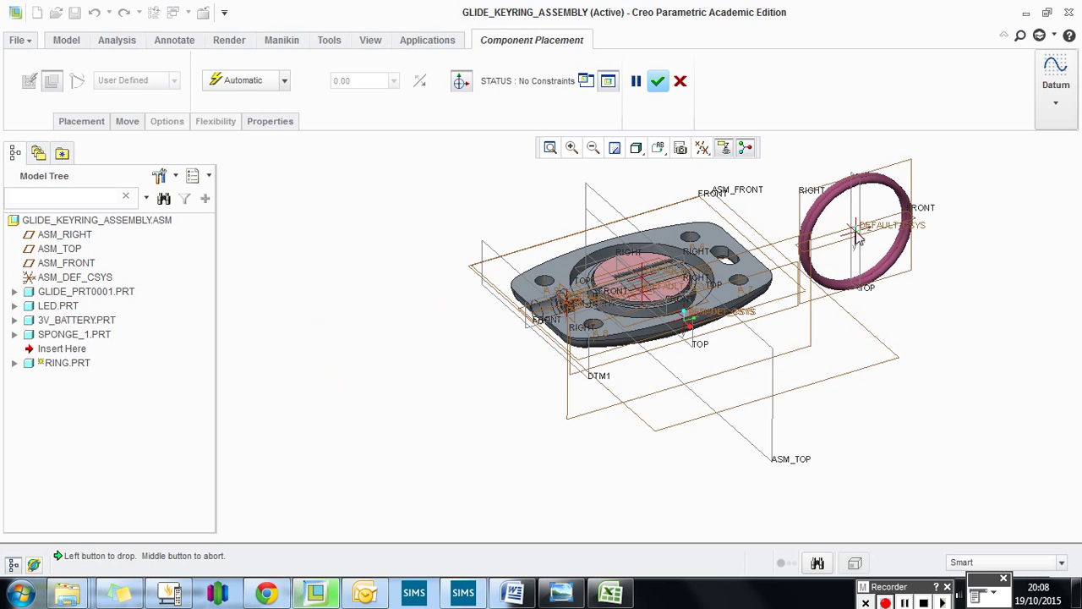
left_click(889, 237)
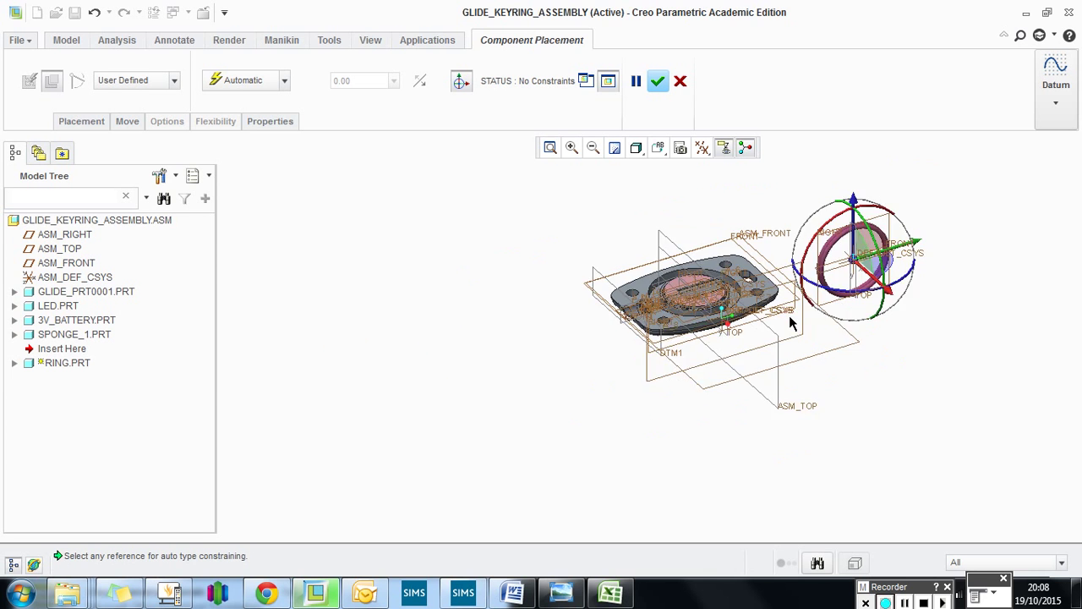
Step: Constrain the ring's FRONT plane to the base part's FRONT plane at a 24.51 distance
scroll(791, 323, "up", 3)
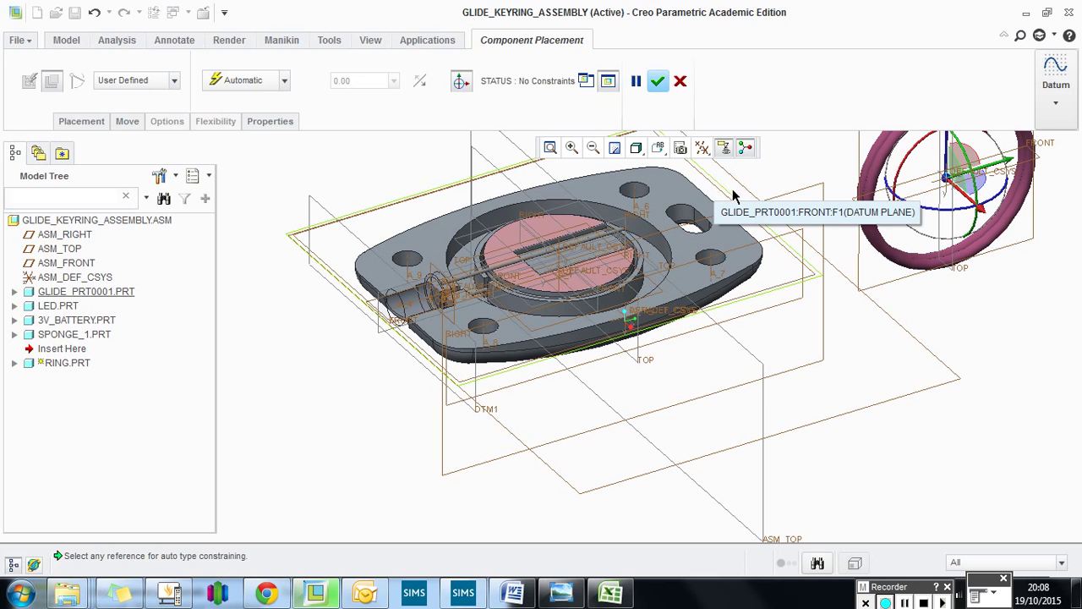
left_click(929, 197)
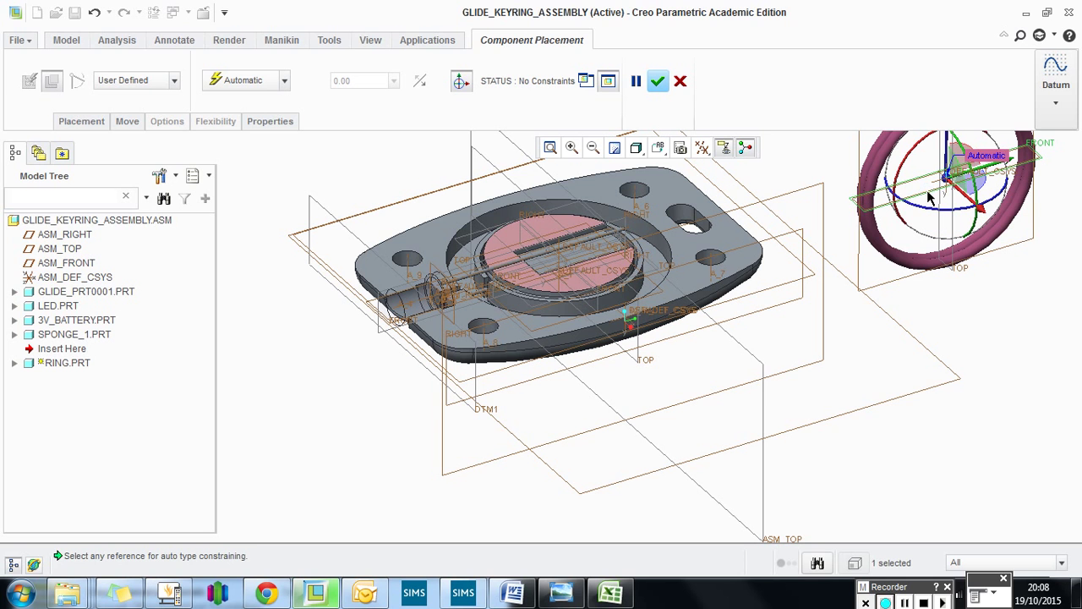
left_click(758, 219)
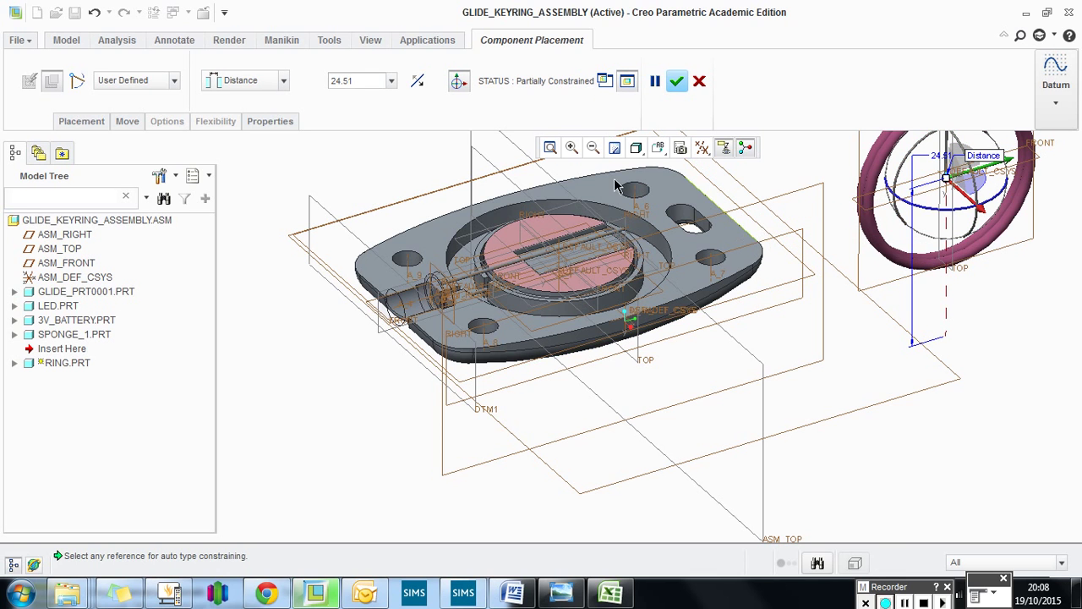
Step: Change the ring's FRONT-plane constraint from Distance to Coincident
left_click(282, 81)
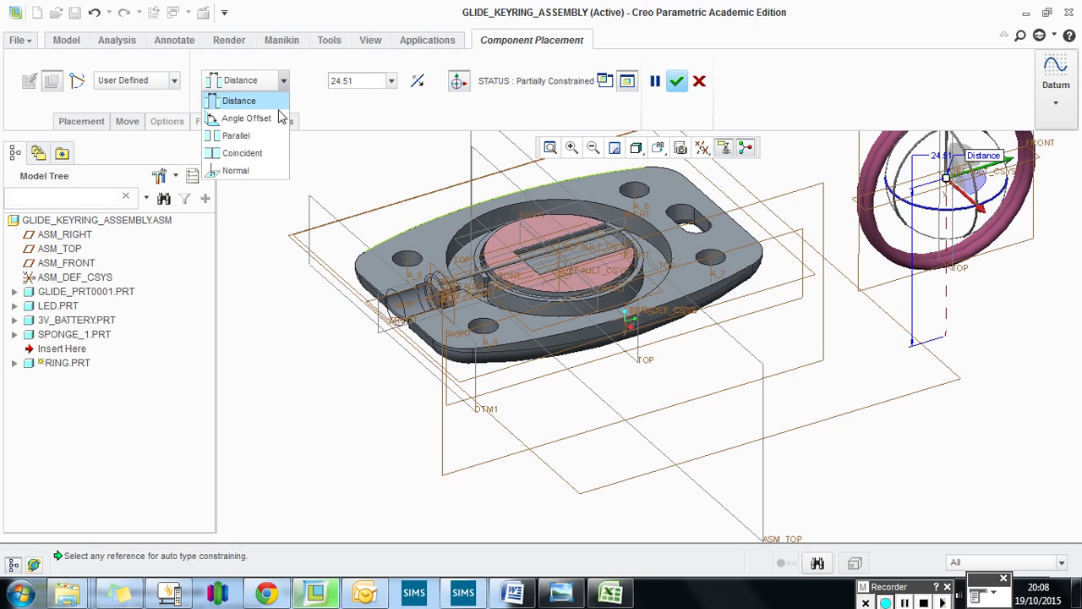
left_click(260, 156)
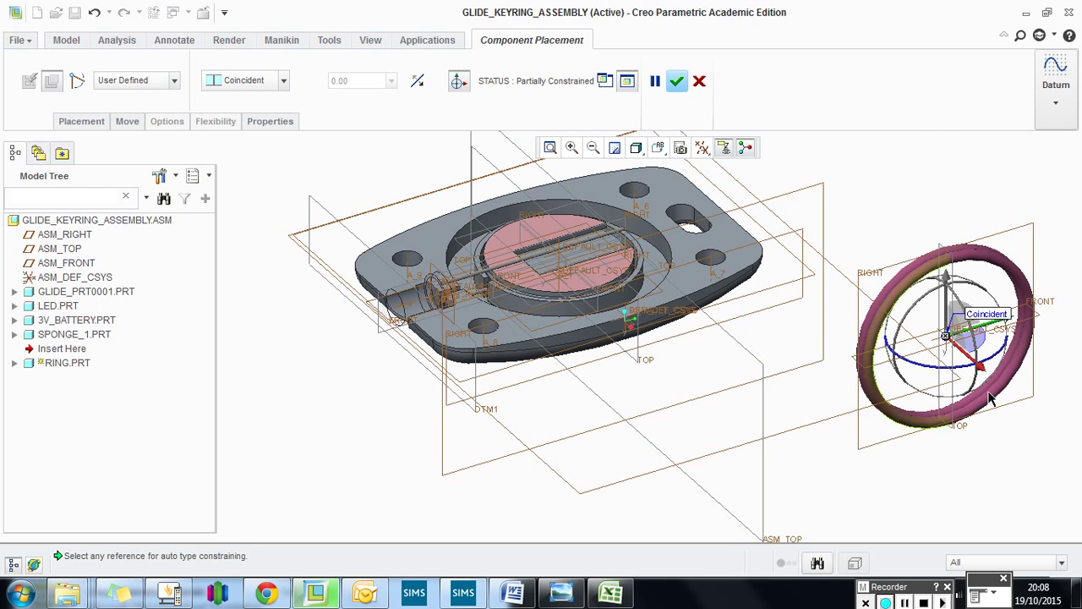
middle_click_drag(977, 383, 1030, 321)
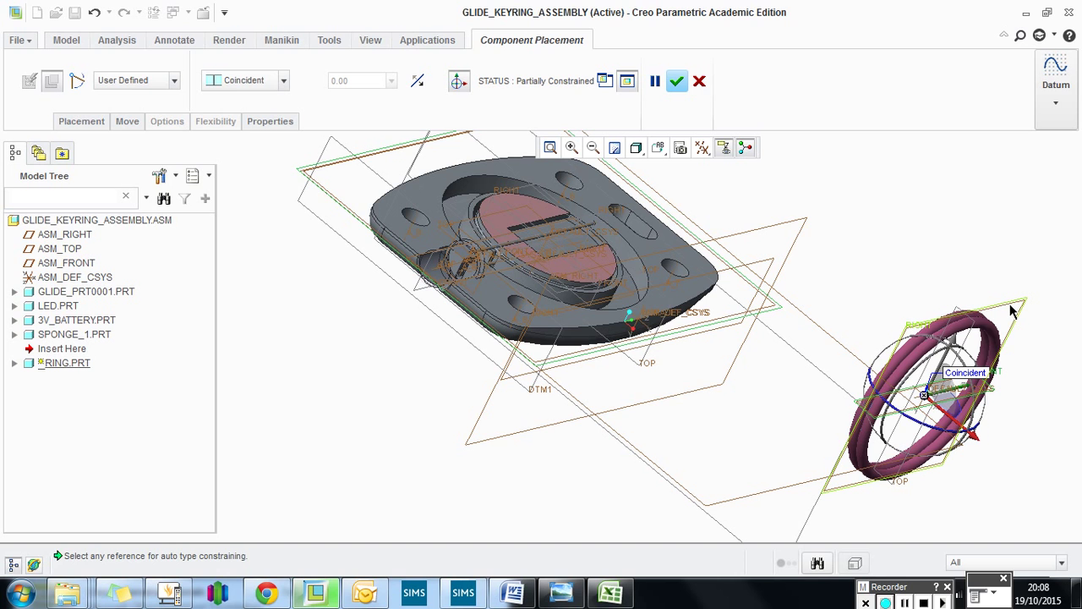
Step: Make a second ring datum plane coincident with the SPONGE_1 FRONT plane
left_click(1012, 311)
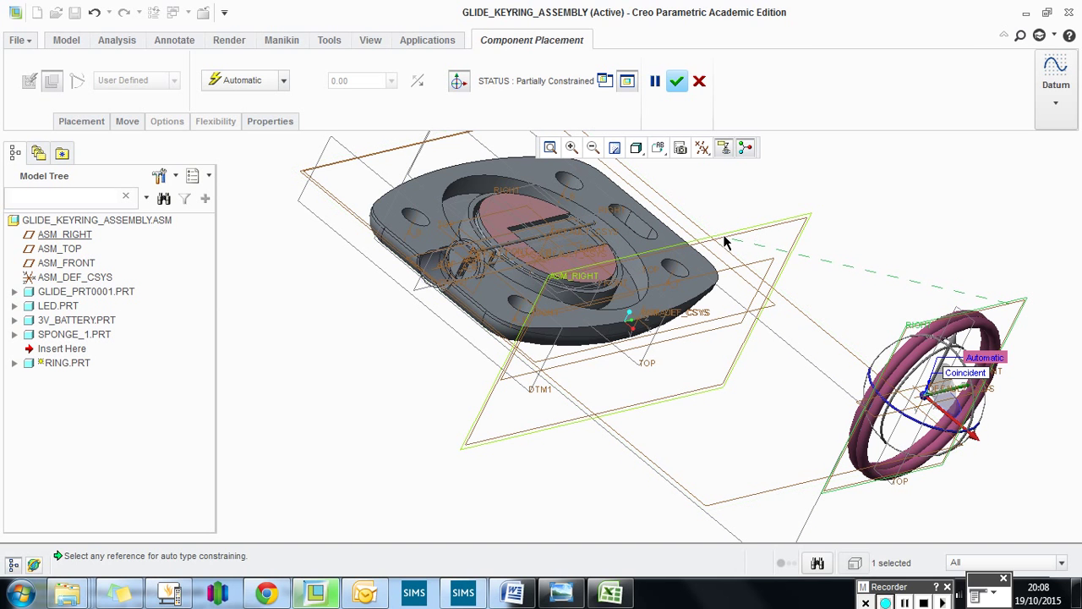
left_click(571, 238)
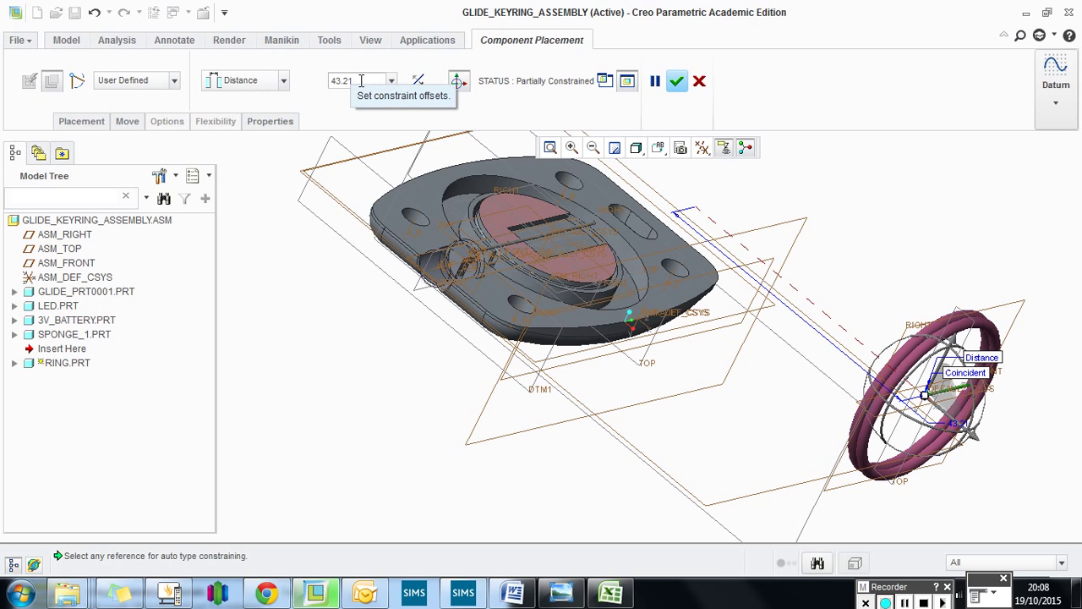
left_click(284, 81)
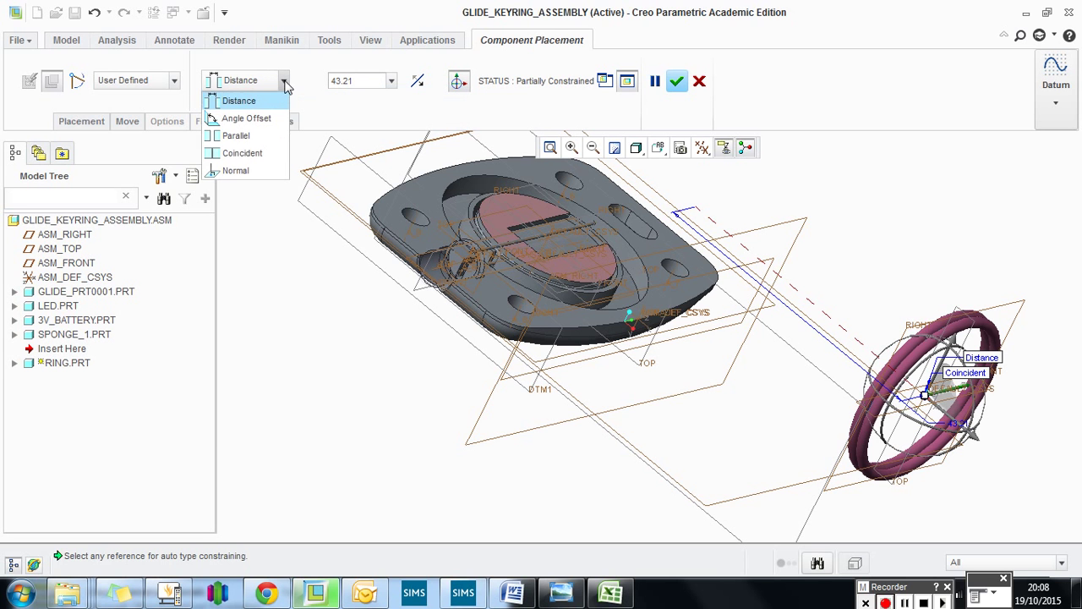
left_click(259, 153)
middle_click_drag(432, 239, 622, 211)
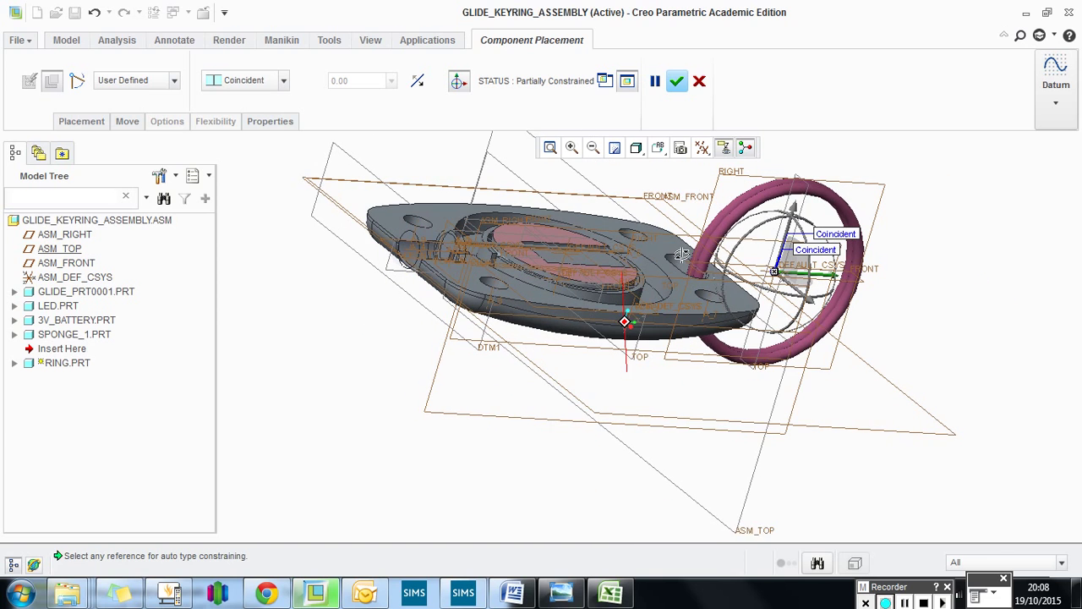
Step: Add a Distance constraint from a ring plane to ASM_TOP with a 30.00 offset
left_click(804, 204)
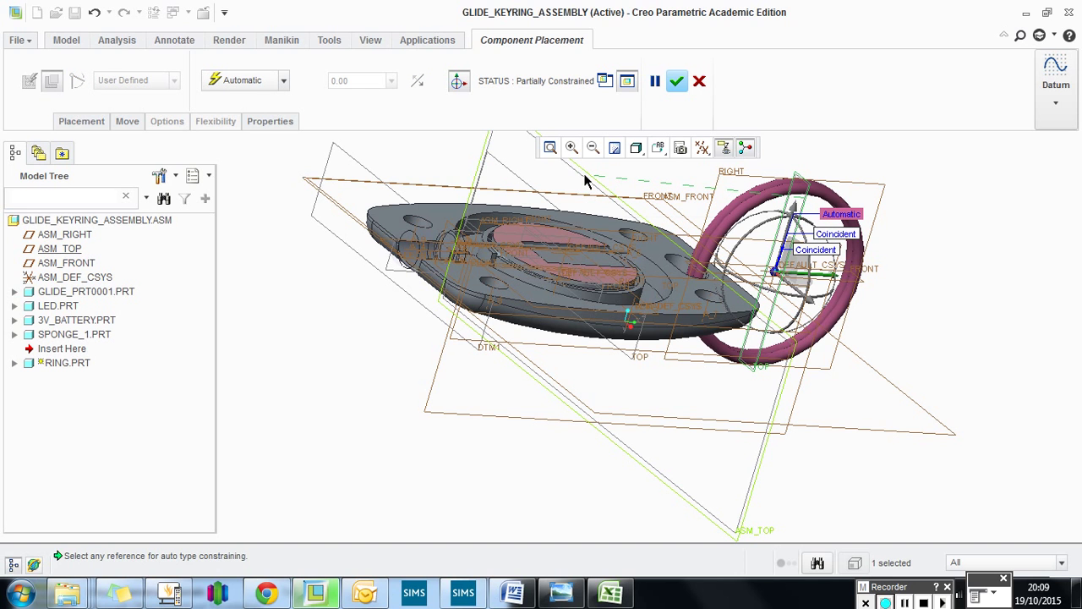
left_click(583, 180)
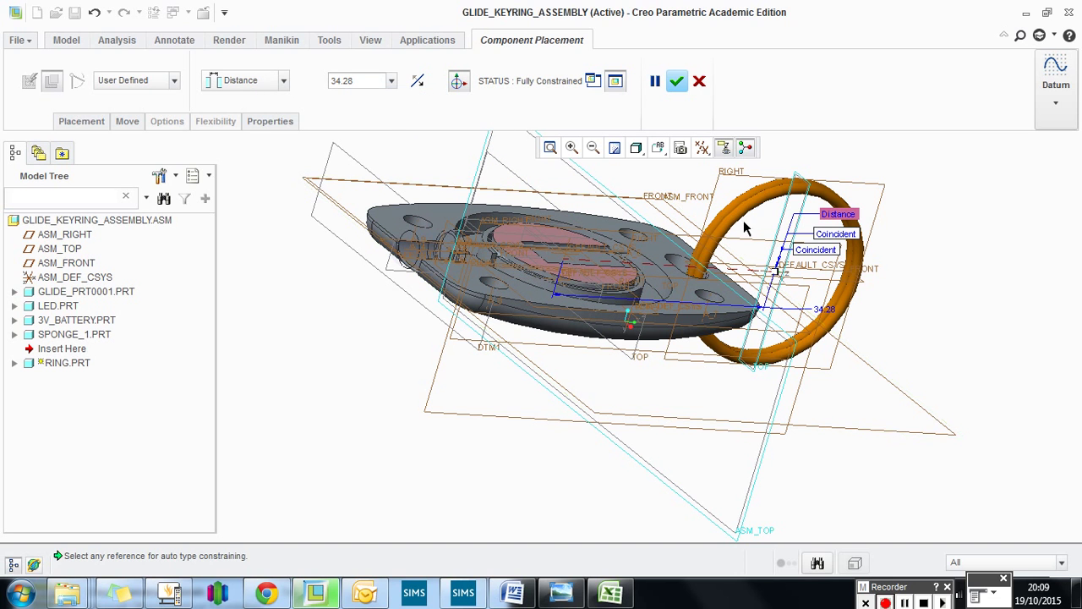
left_click(351, 81)
type("30")
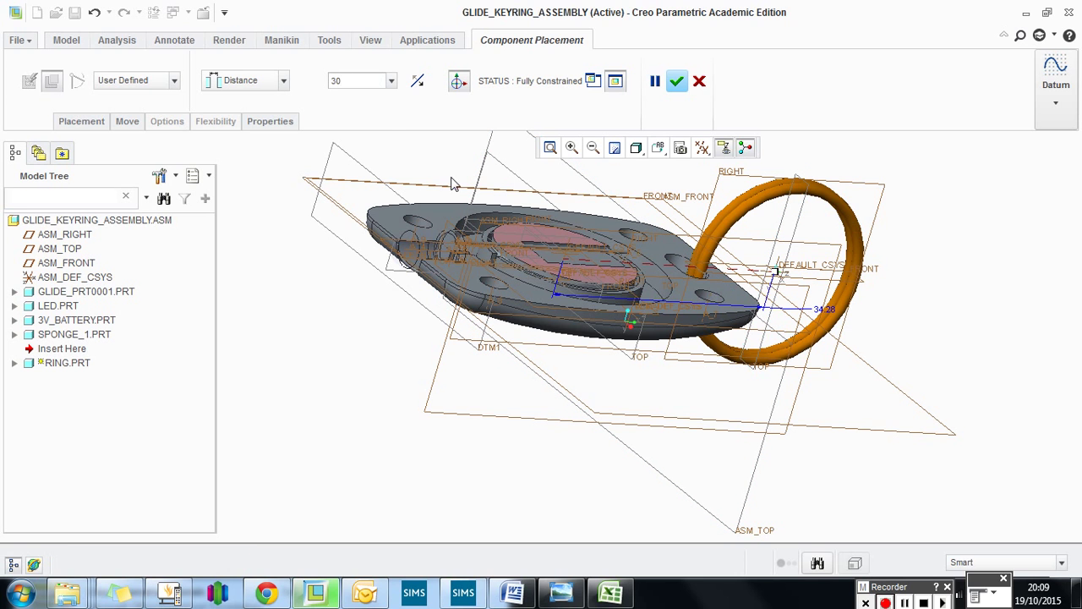
key("Return")
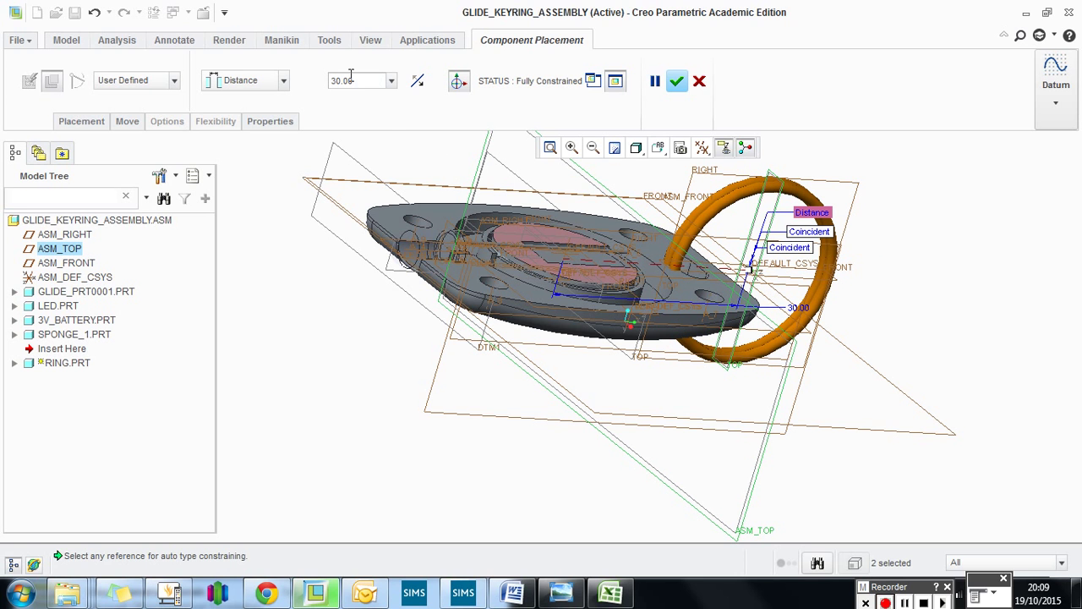
middle_click_drag(520, 234, 596, 285)
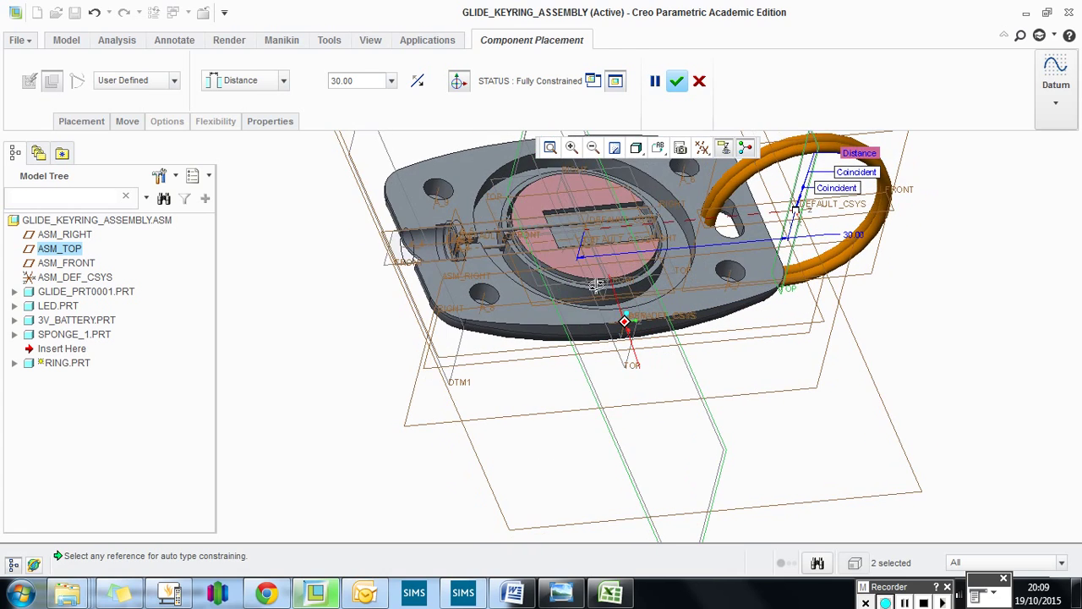
left_click(549, 148)
scroll(527, 193, "up", 3)
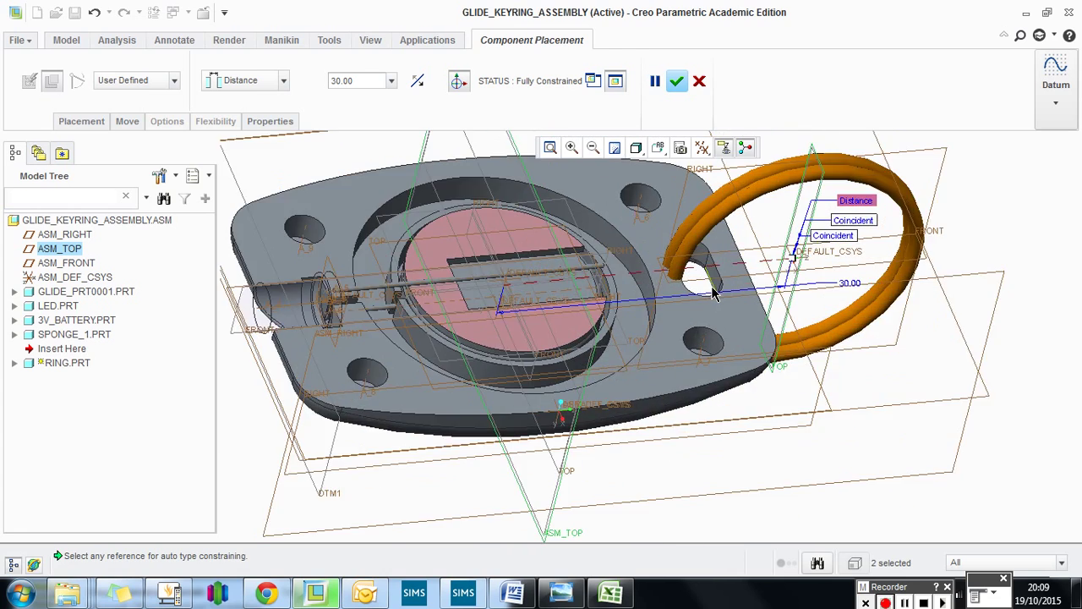
Step: Change the ASM_TOP offset to 32.00 and finish placing the ring
double_click(348, 81)
type("32")
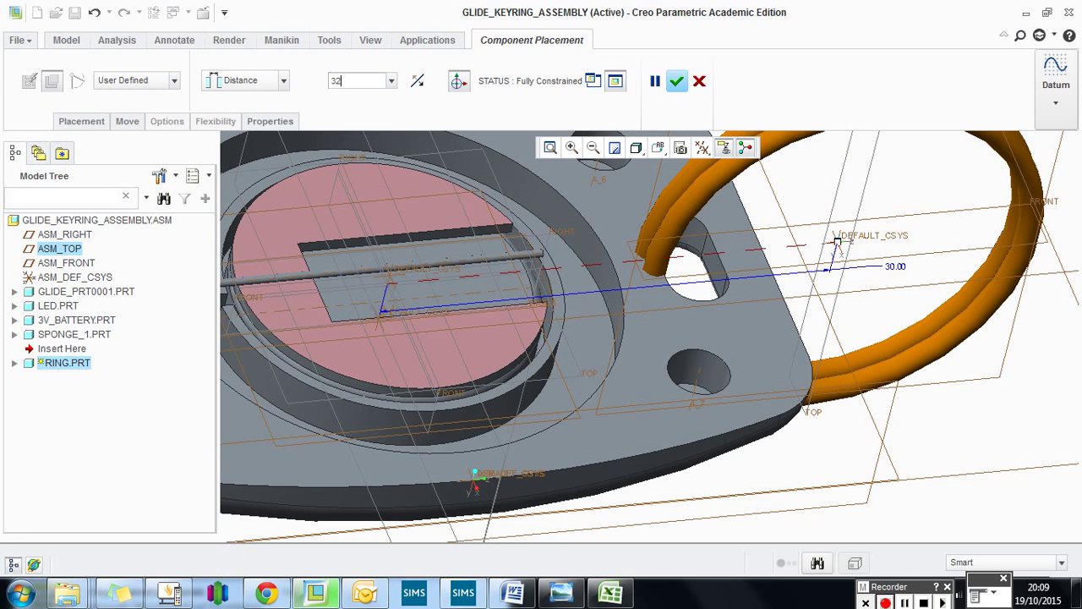
key("Return")
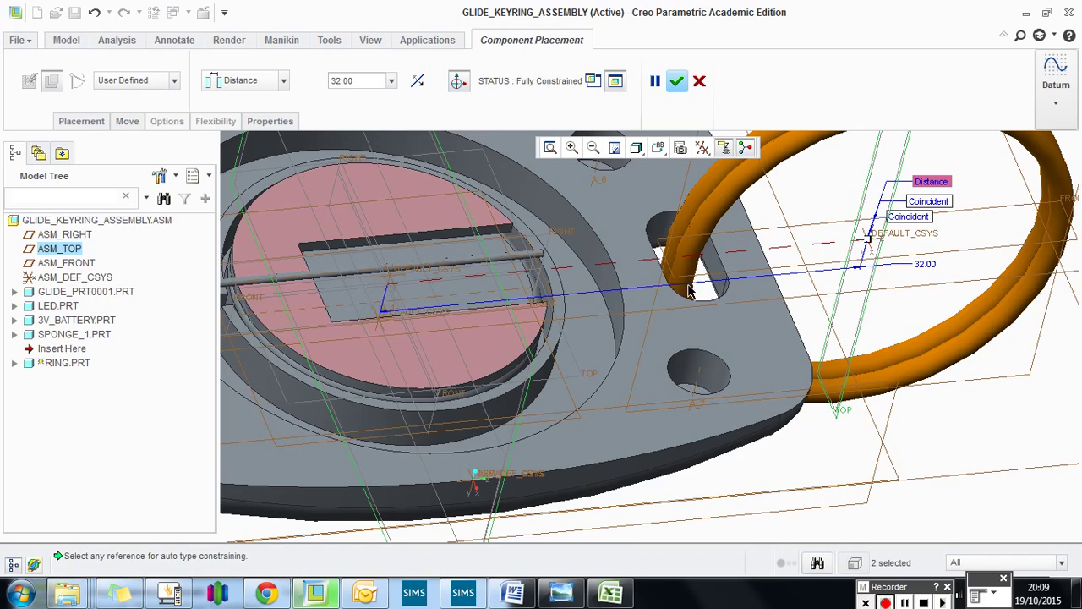
middle_click_drag(689, 292, 714, 265)
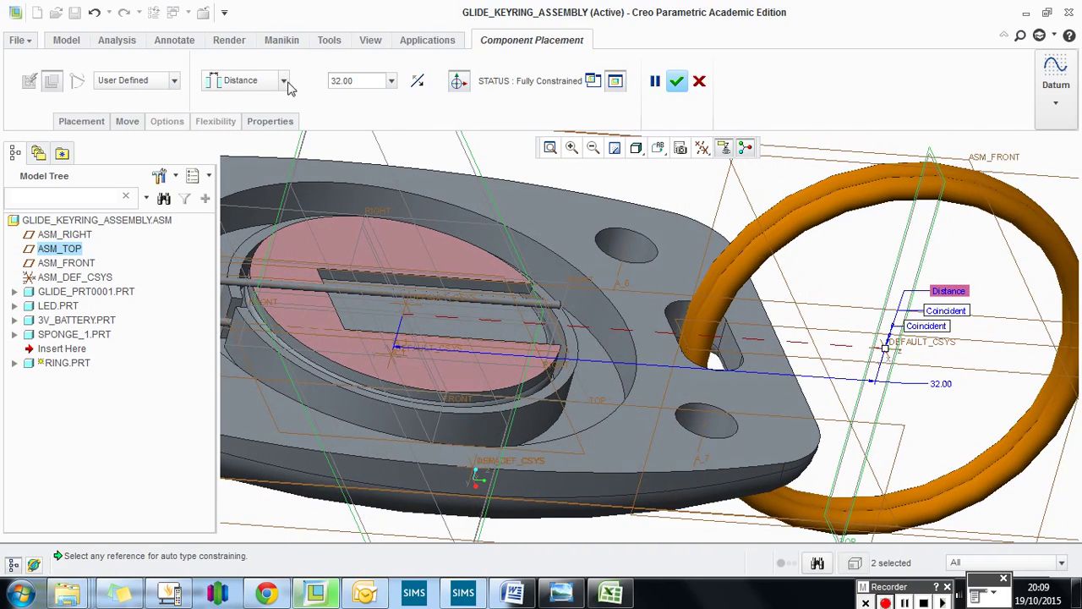
left_click(676, 82)
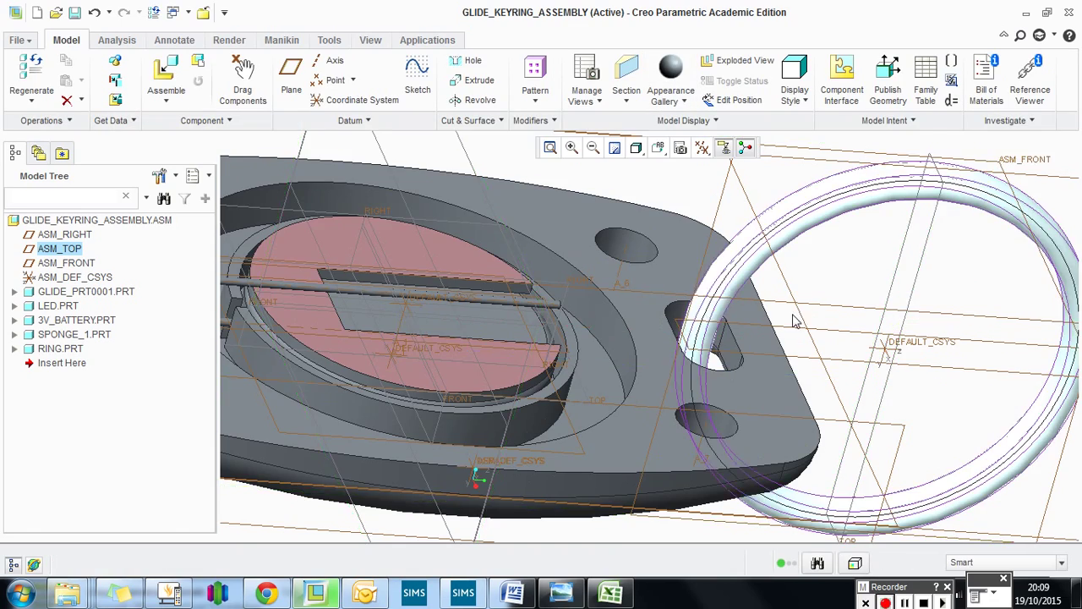
Step: Reset to the standard view and load the top cover, glide_prt0002.prt, for placement
middle_click_drag(802, 320, 584, 334)
scroll(574, 336, "up", 3)
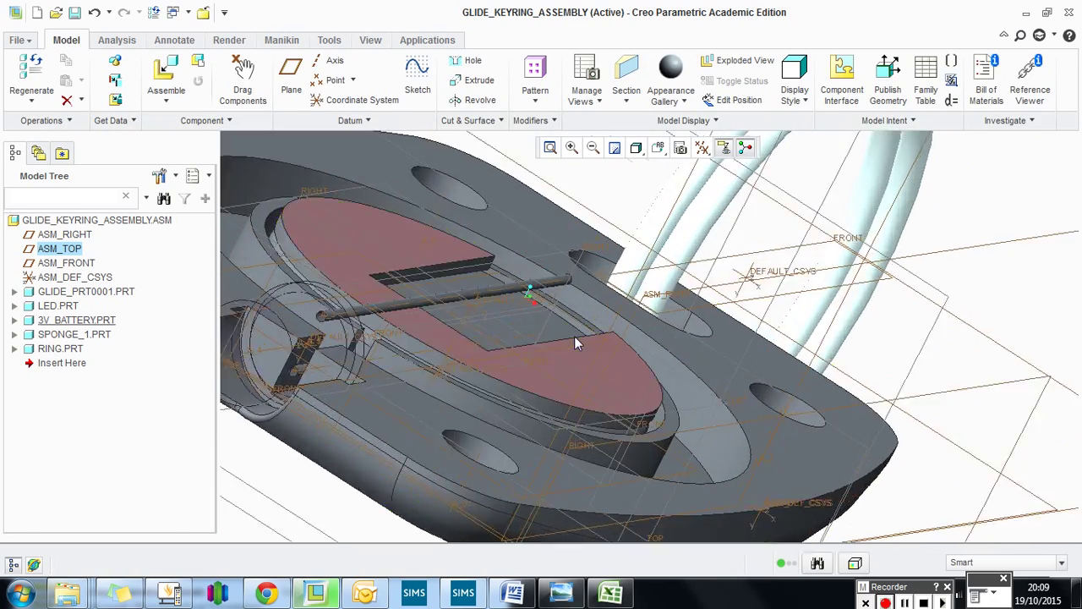
key("ctrl+d")
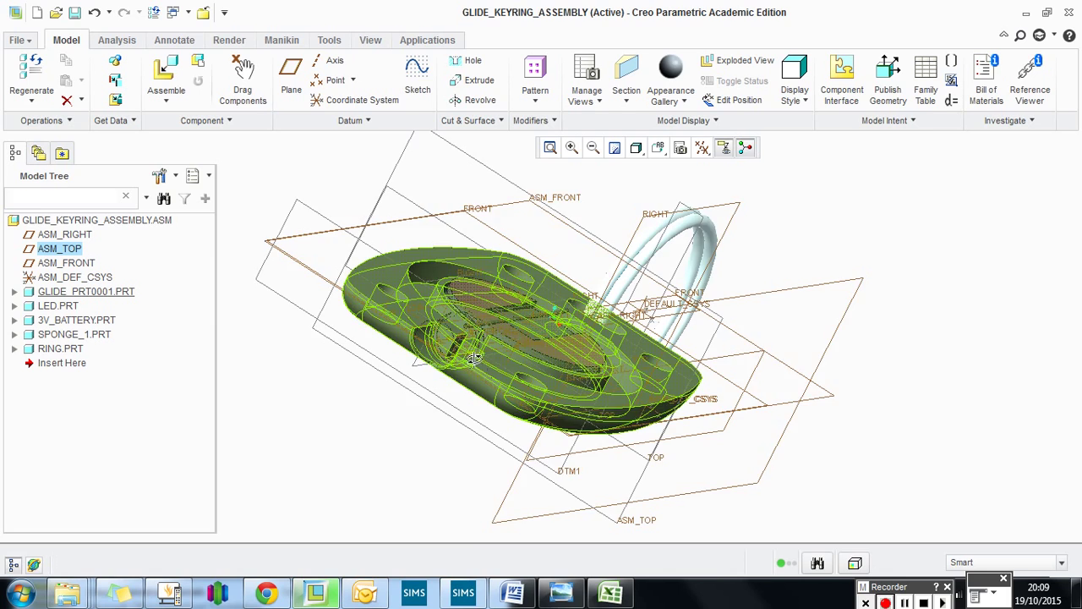
middle_click_drag(459, 372, 443, 372)
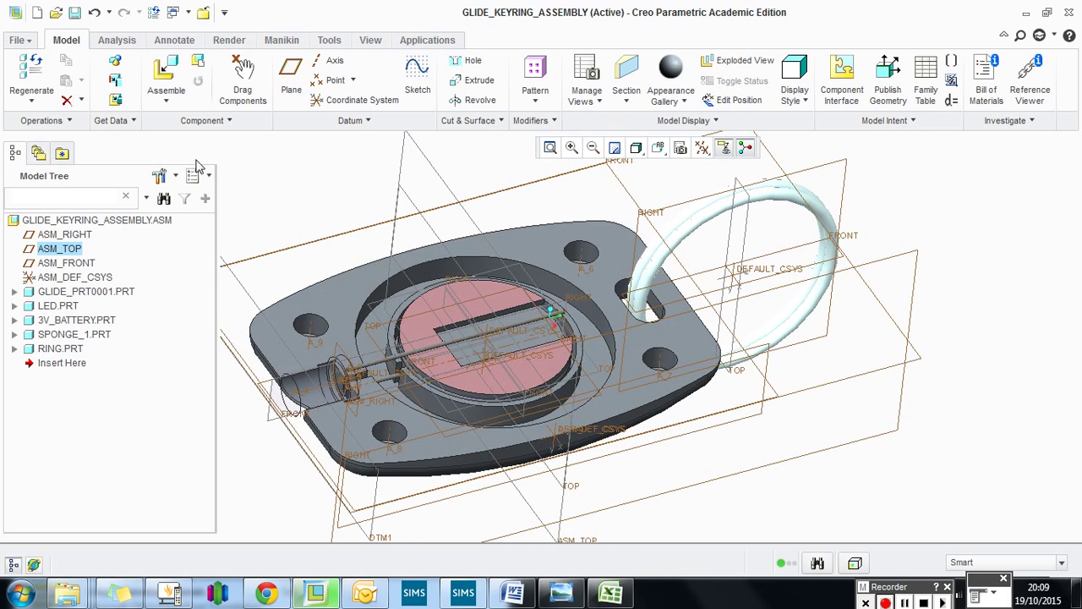
left_click(166, 75)
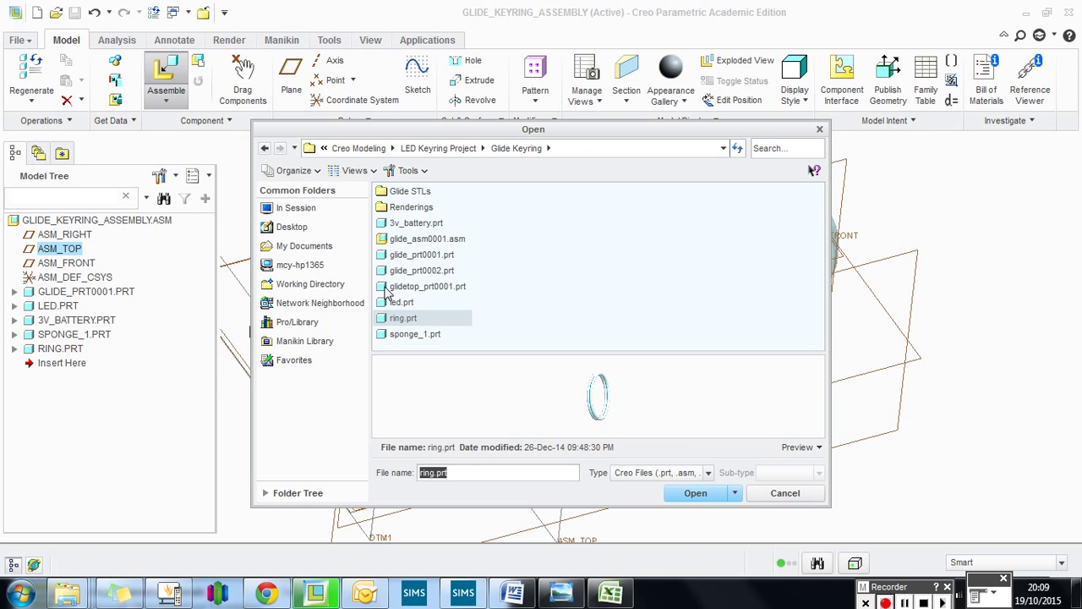
mouse_move(388, 291)
mouse_move(384, 267)
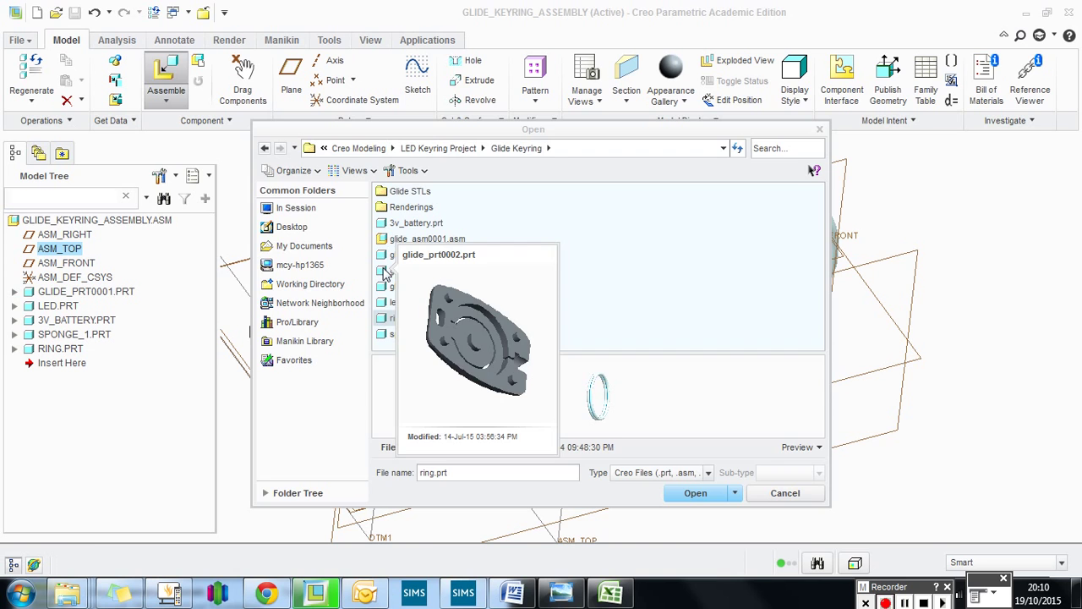
double_click(386, 271)
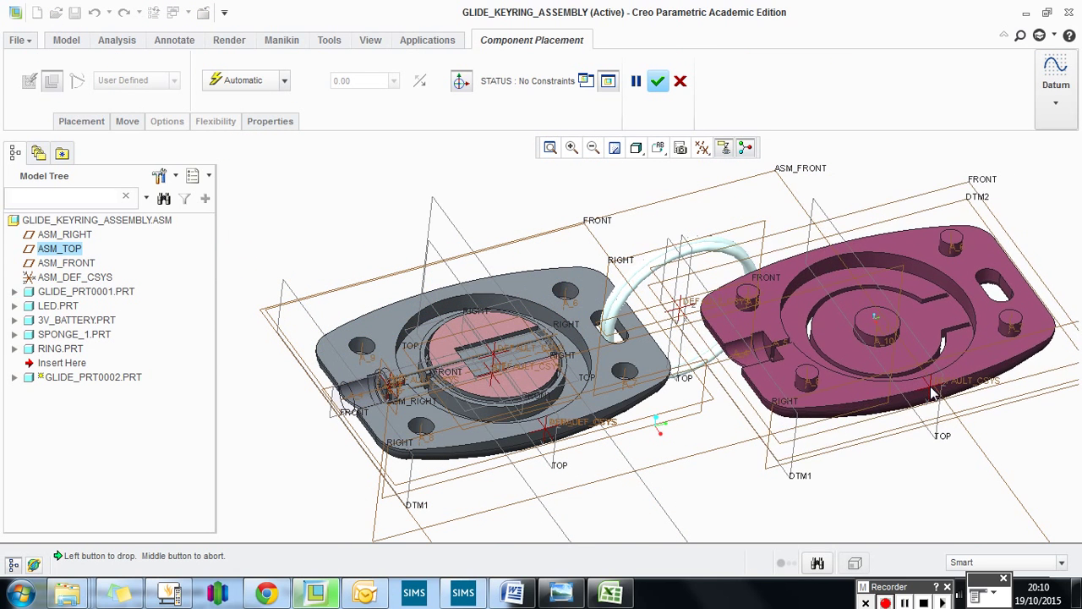
Step: Drop the magenta top cover, flip it over, and move it above the grey base
left_click(932, 393)
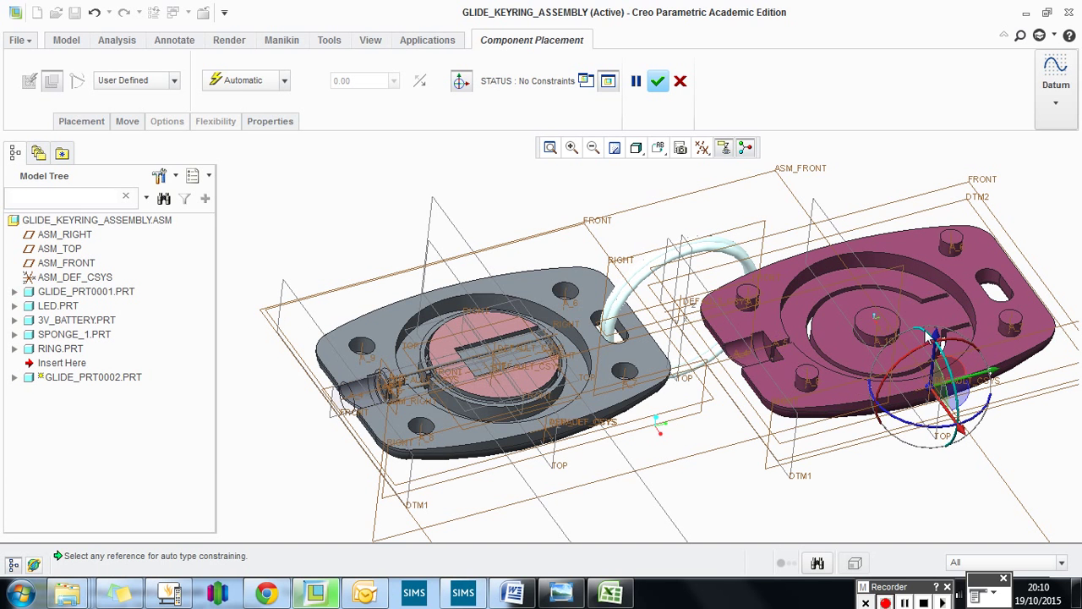
left_click_drag(928, 337, 1020, 505)
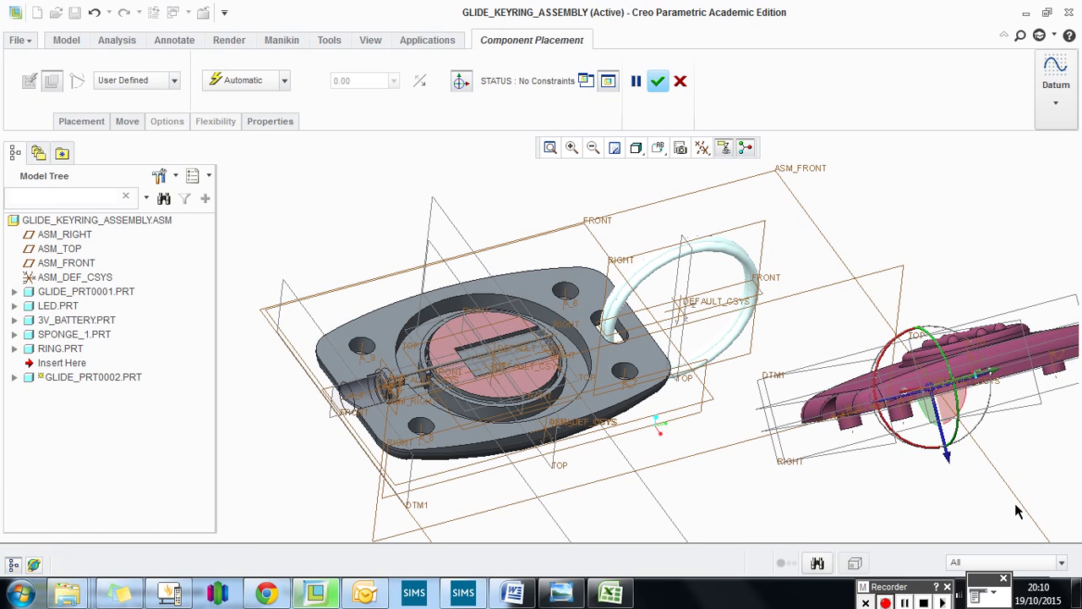
left_click_drag(924, 336, 947, 359)
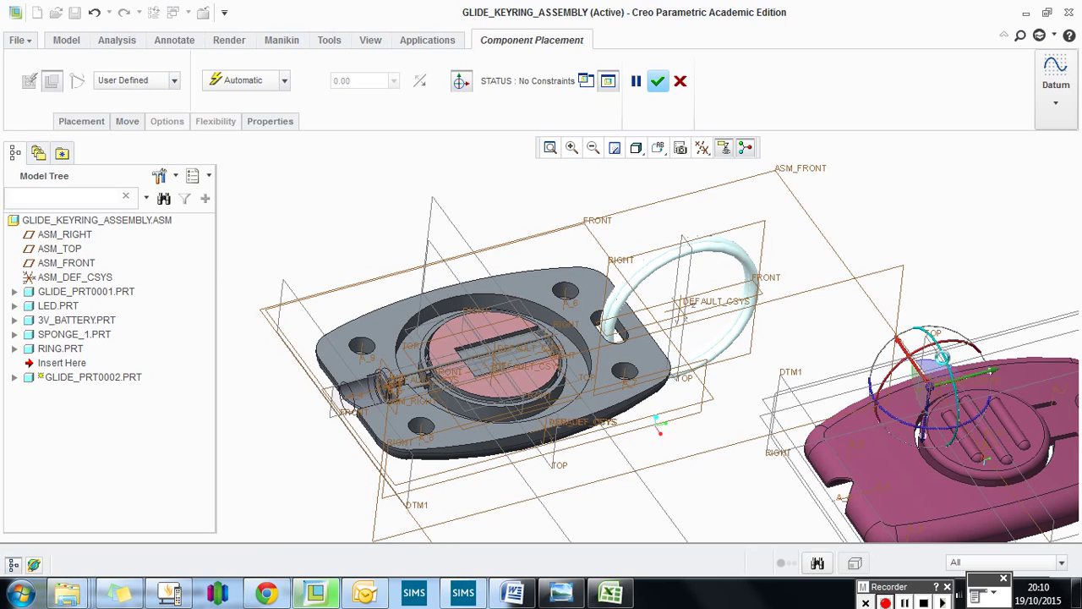
scroll(954, 334, "up", 2)
scroll(960, 306, "down", 4)
scroll(960, 306, "down", 2)
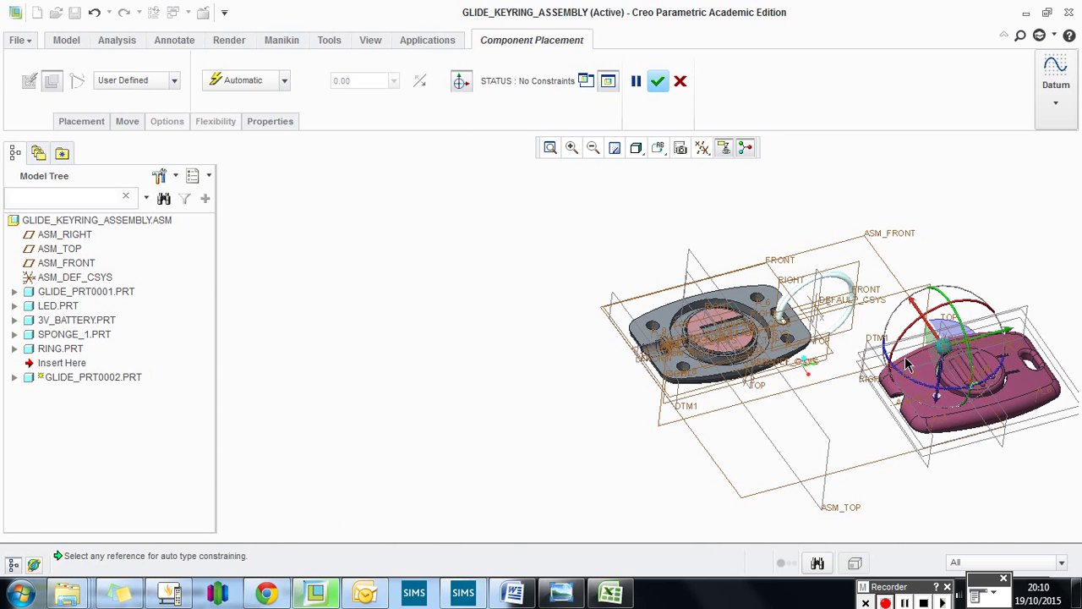
left_click_drag(914, 303, 814, 182)
middle_click_drag(888, 372, 920, 363)
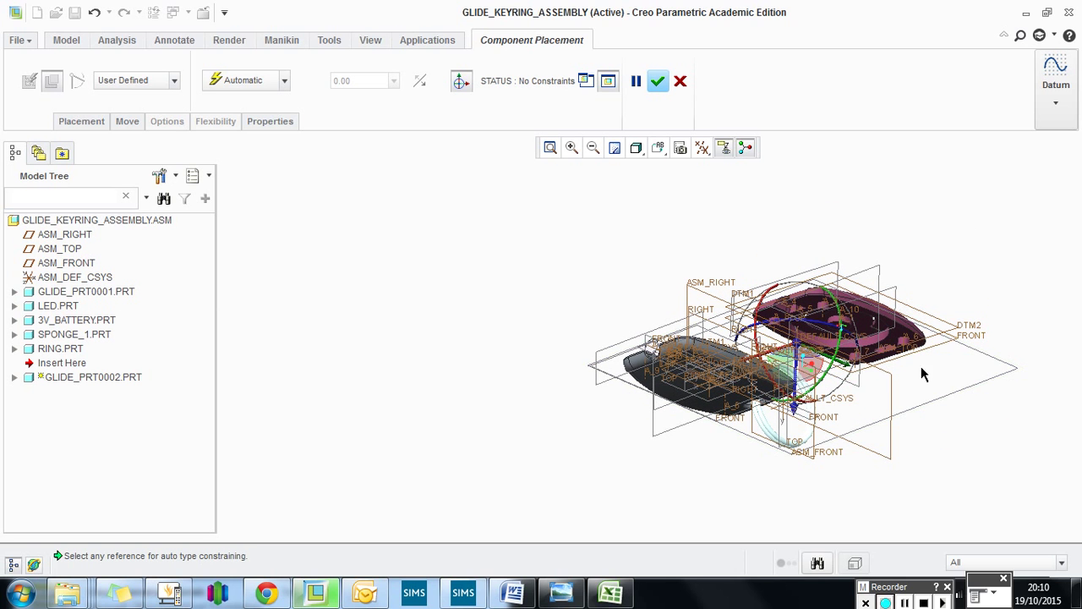
middle_click_drag(798, 327, 930, 334)
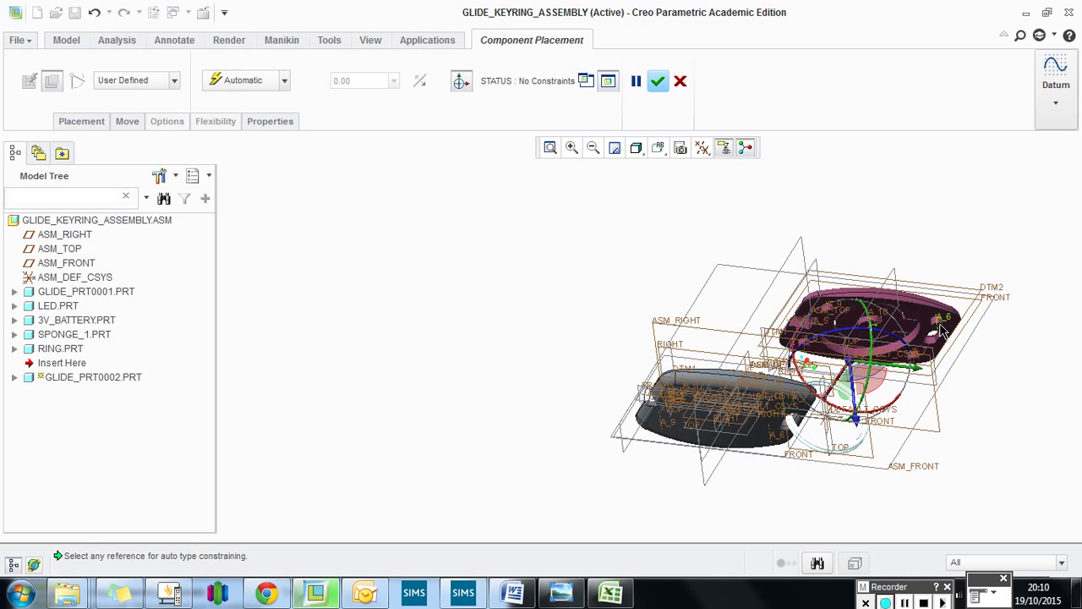
scroll(945, 338, "down", 4)
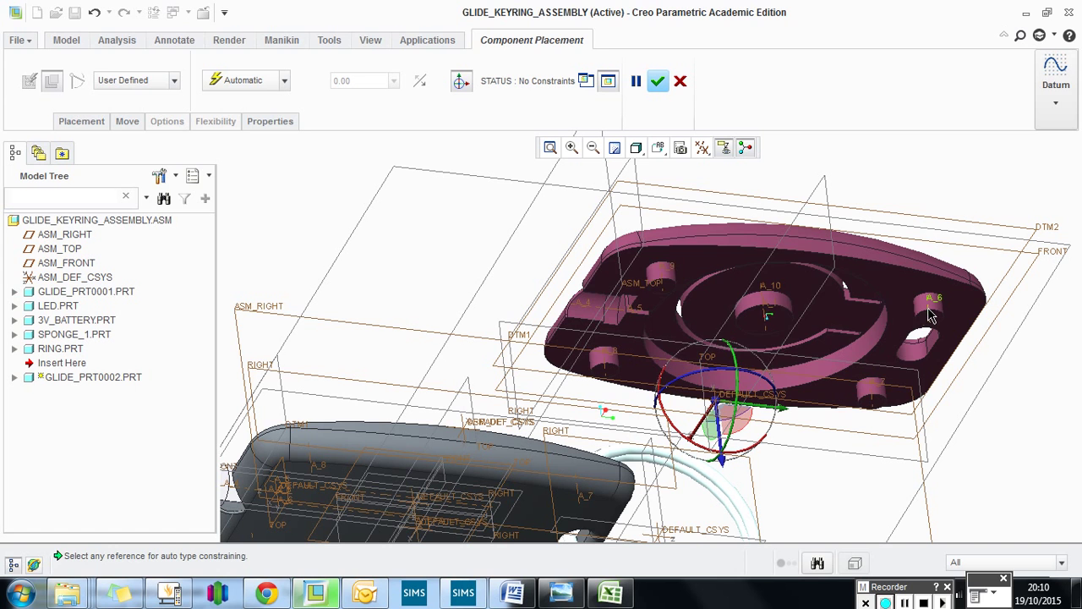
Step: Align a hole on the top cover coincident with the matching hole on the base
left_click(655, 279)
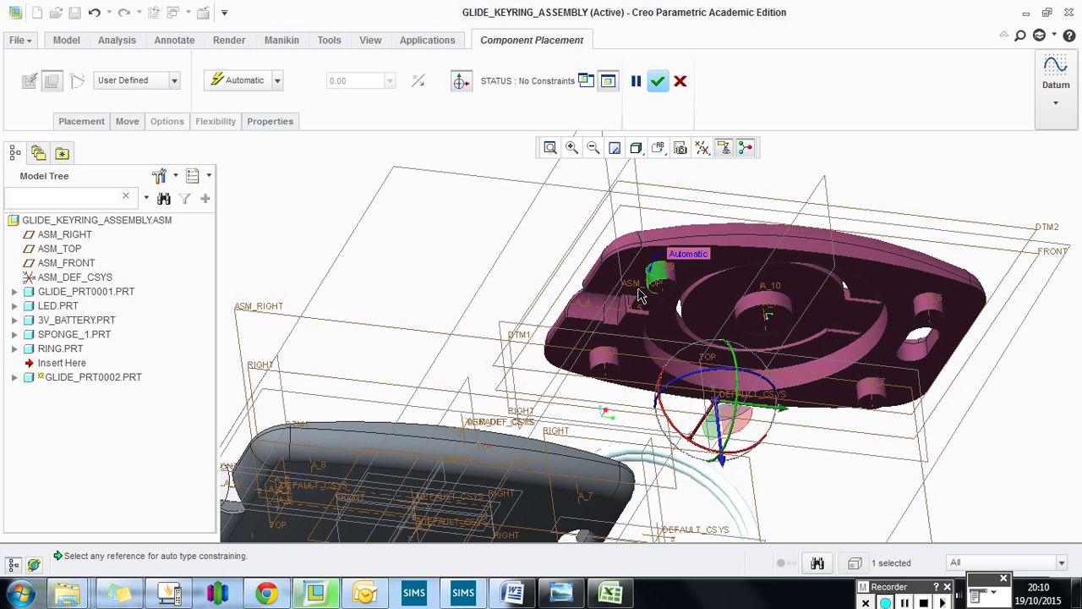
middle_click_drag(403, 273, 421, 344)
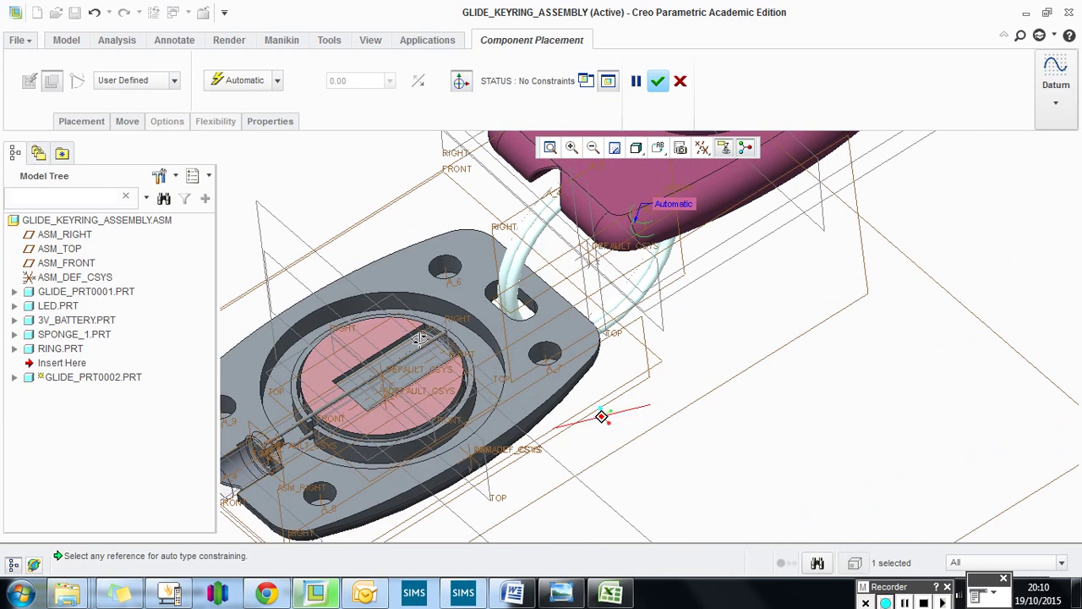
left_click(322, 496)
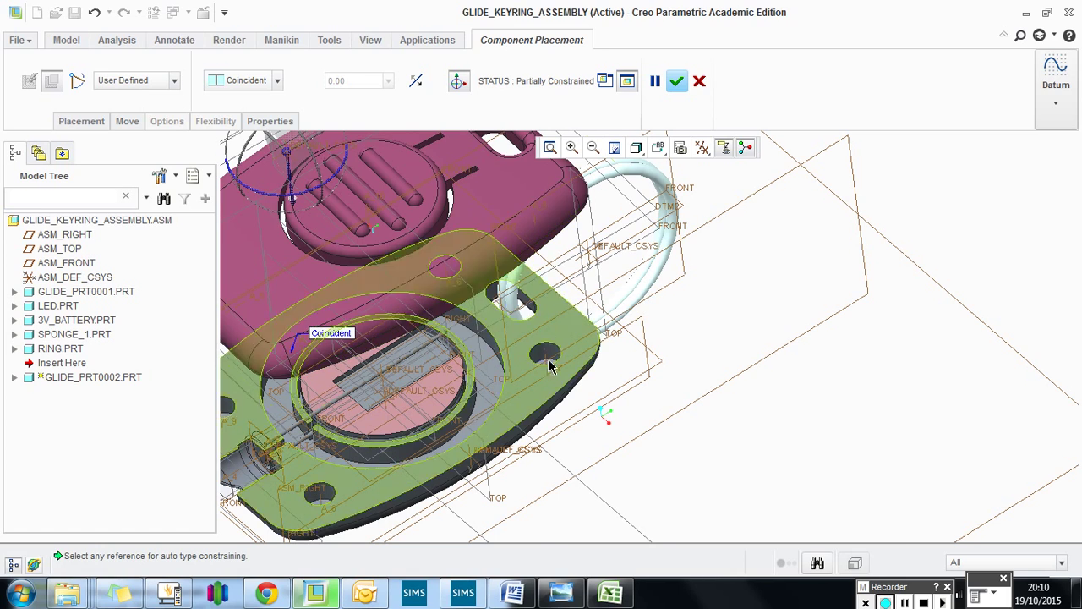
Step: Begin a second constraint by picking the cover's flat underside face
middle_click_drag(504, 315, 501, 312)
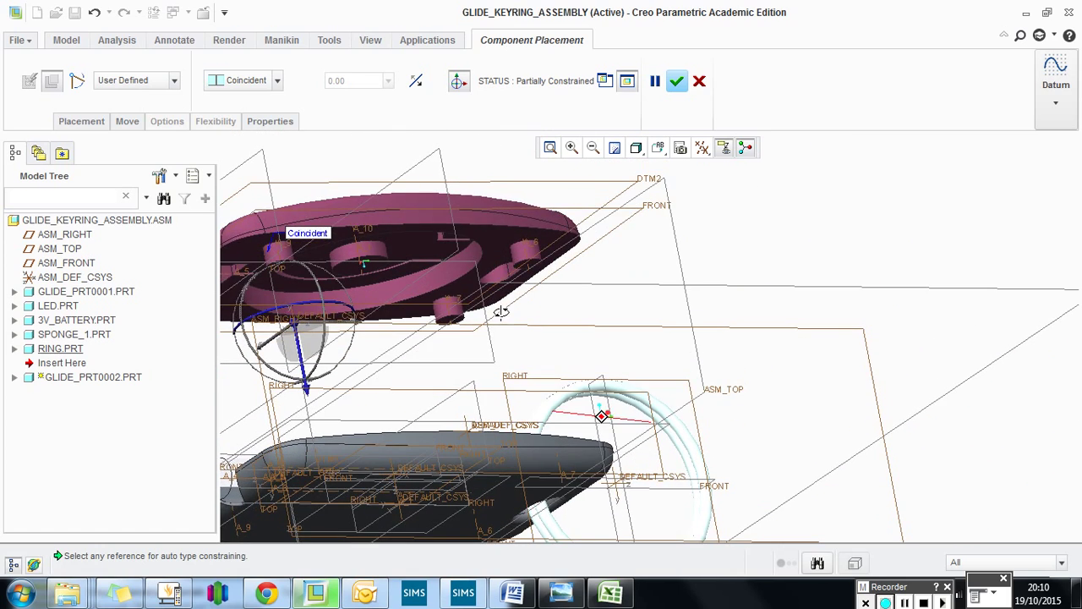
left_click(495, 239)
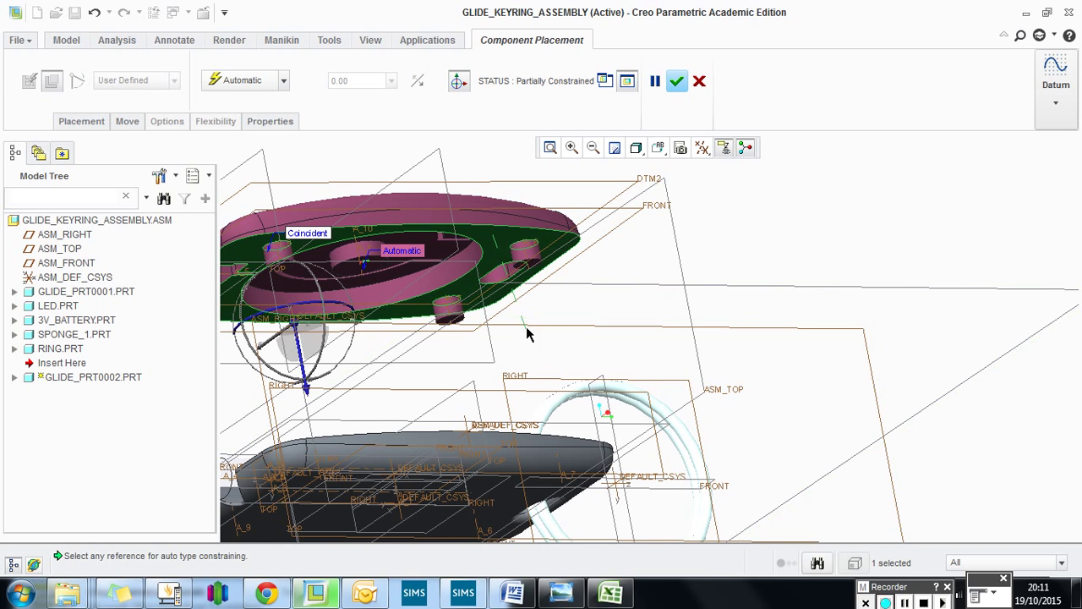
middle_click_drag(527, 333, 523, 378)
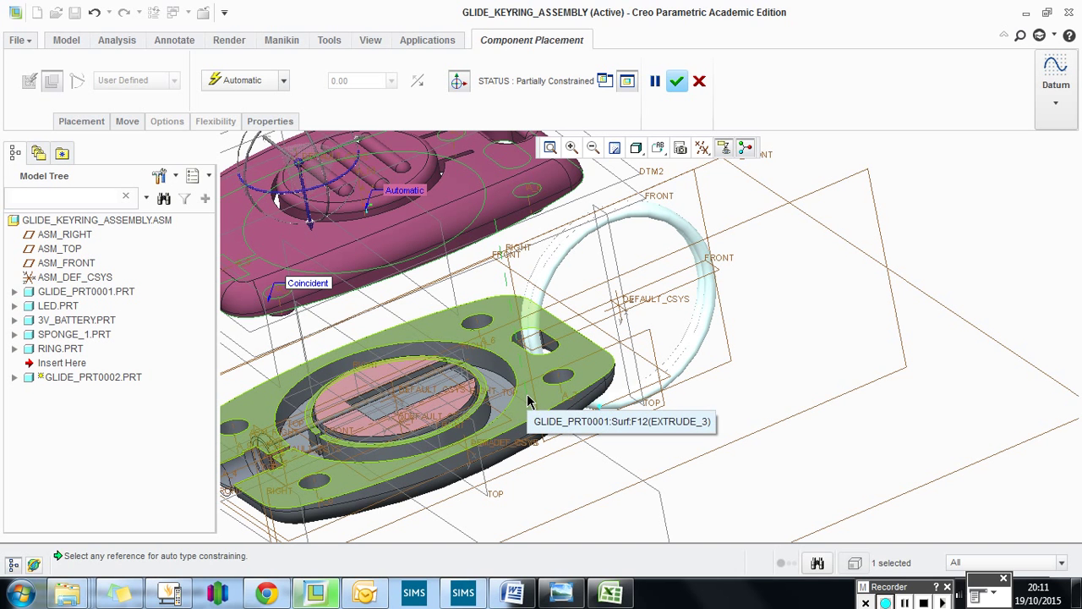
Step: Mate the cover underside to the base's top face as a Distance constraint of 1.00
left_click(527, 400)
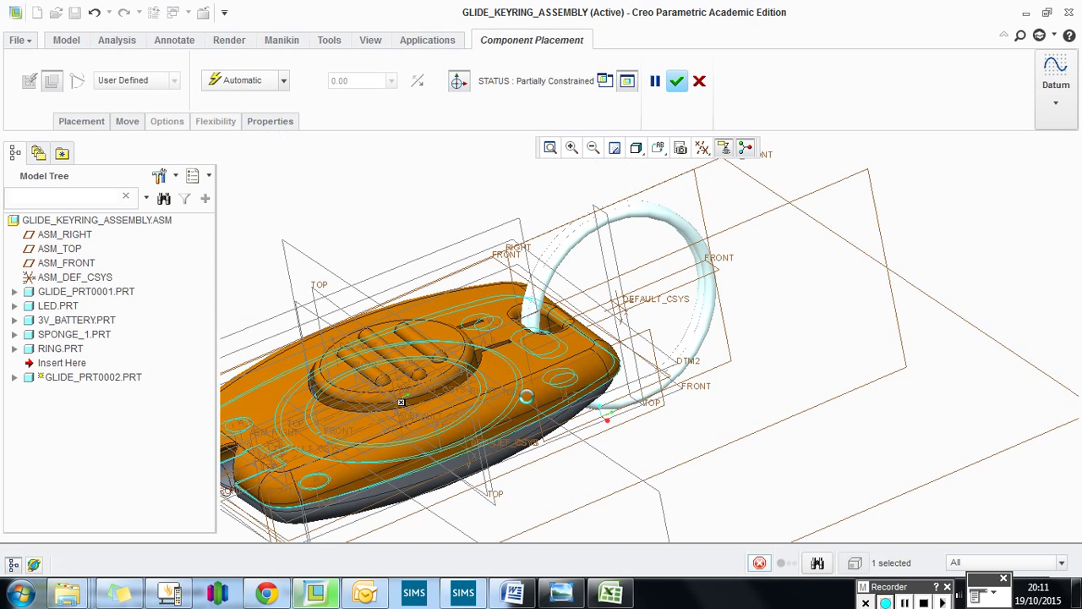
left_click(284, 82)
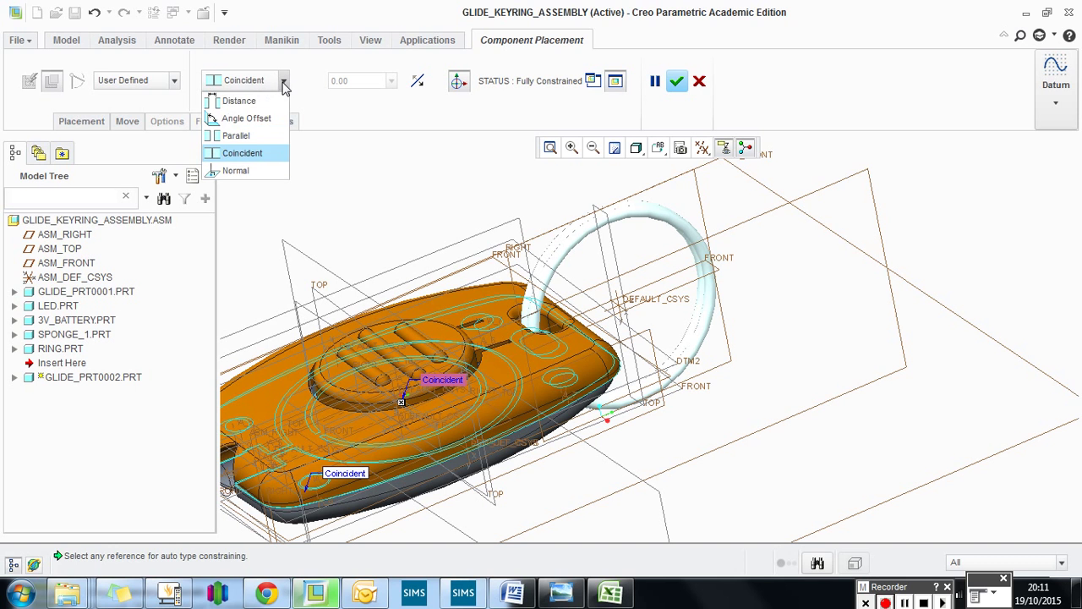
left_click(238, 98)
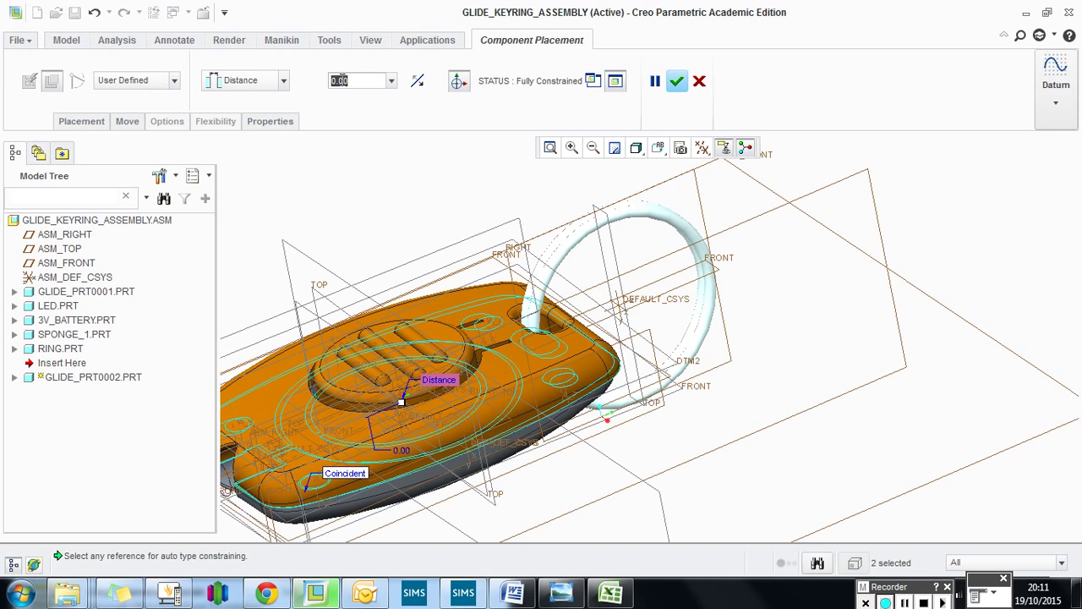
type("1")
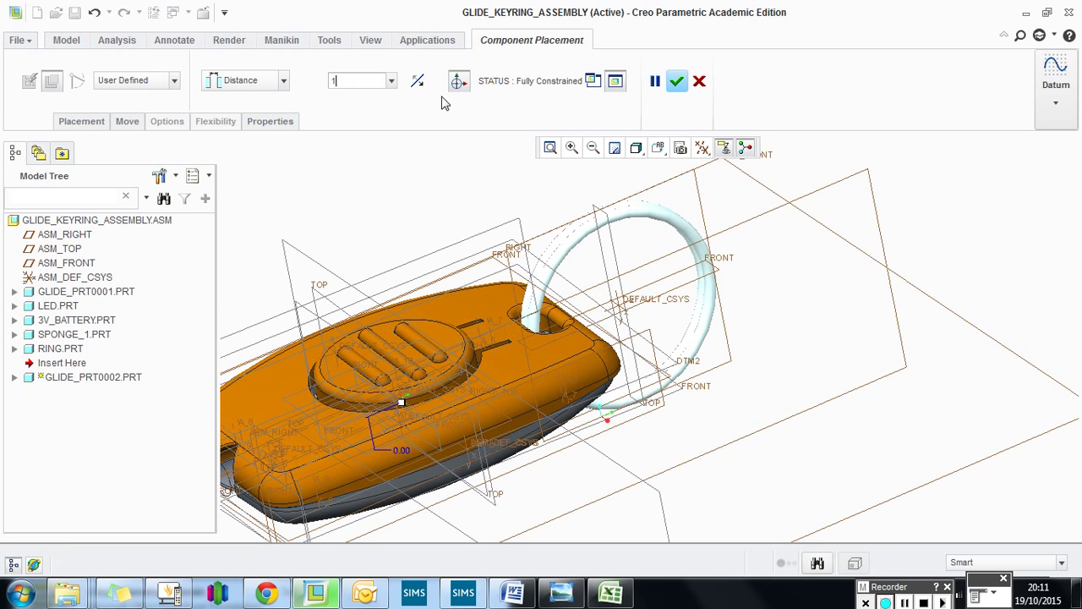
key("Return")
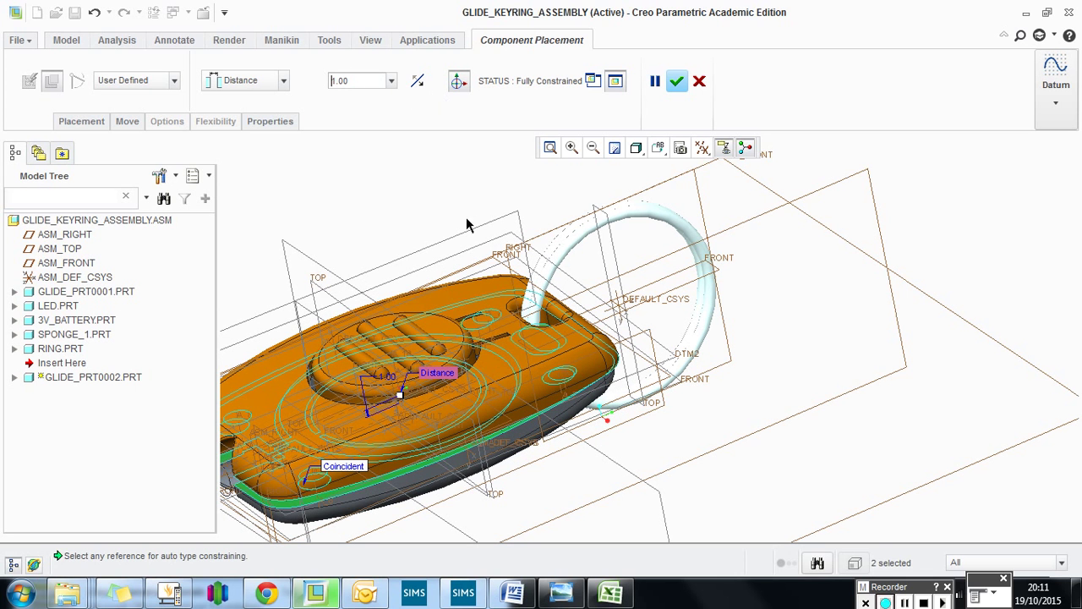
Step: Reduce the offset to a 0.50 split-line gap and finish placing the top cover
middle_click_drag(397, 372, 381, 425)
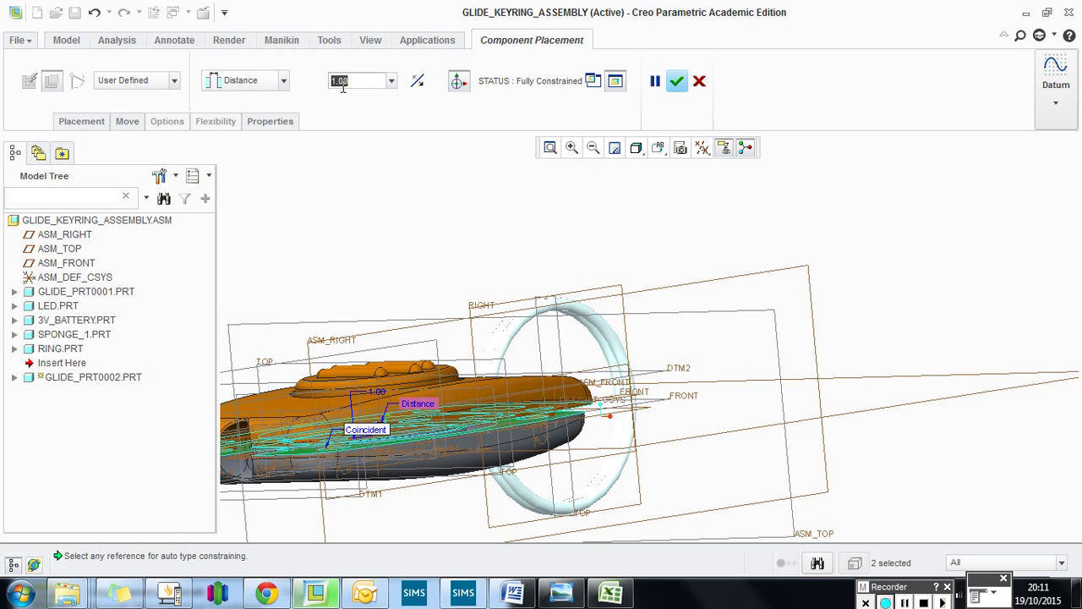
key("BackSpace")
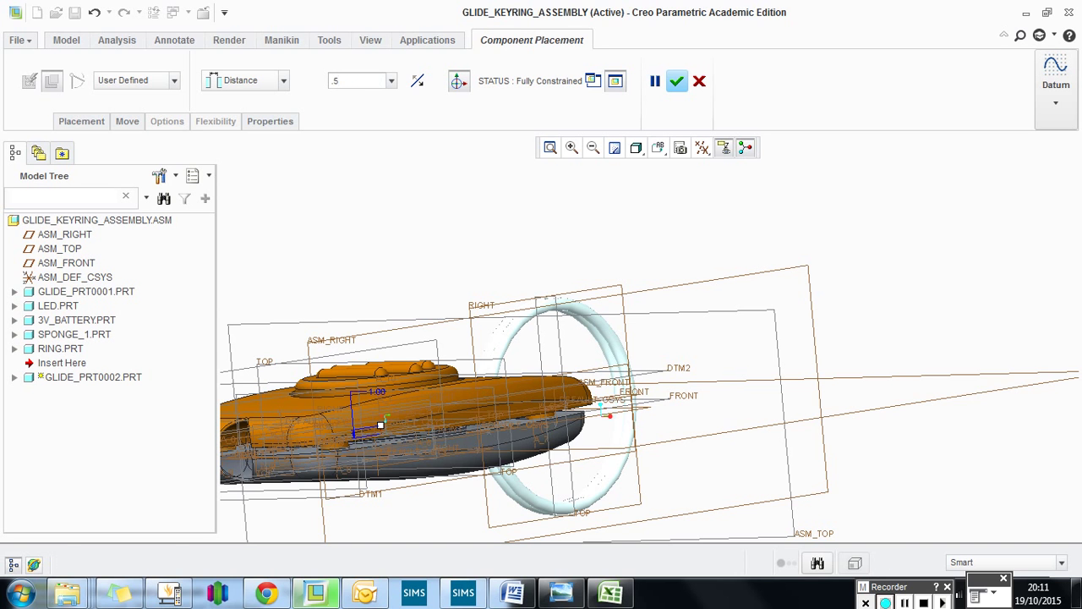
key("Return")
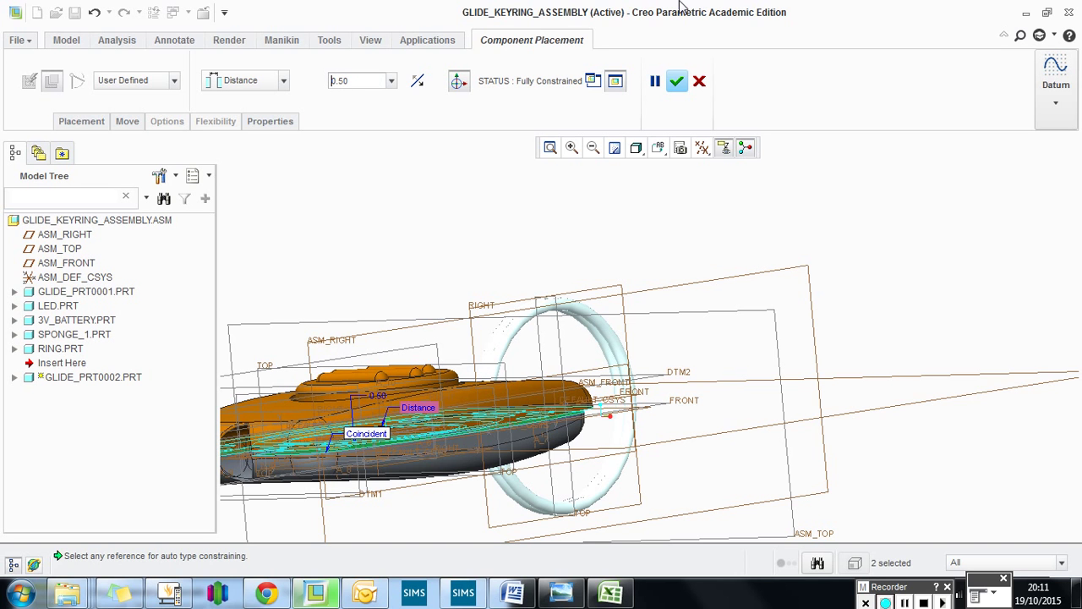
left_click(681, 86)
middle_click_drag(636, 319, 466, 263)
Step: Refit the view and turn off all datum display filters, leaving only the solid keyring parts visible
left_click(551, 147)
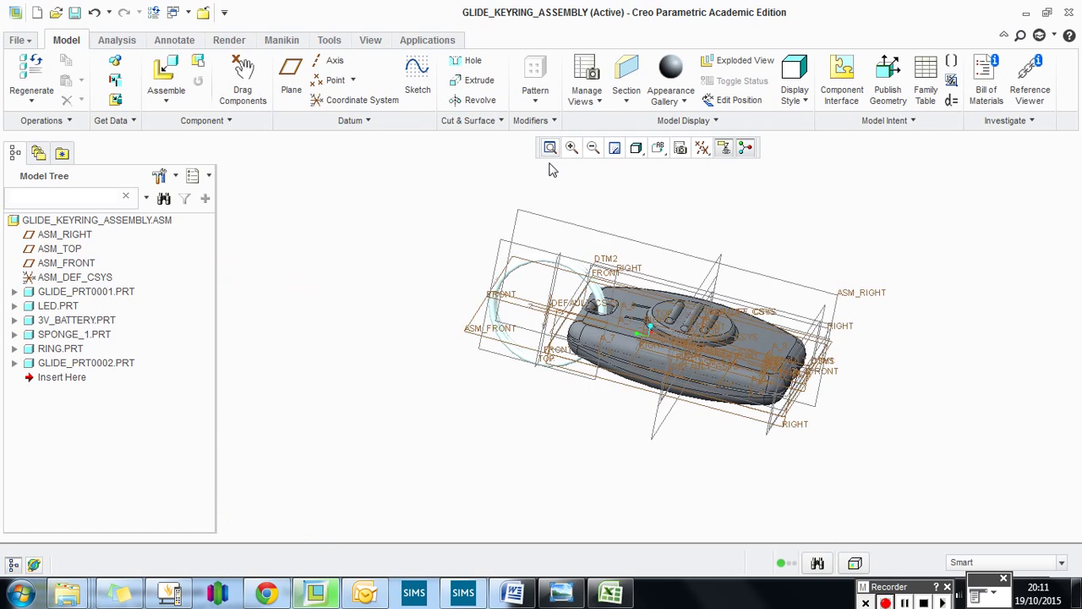
middle_click_drag(626, 295, 549, 310)
left_click(702, 148)
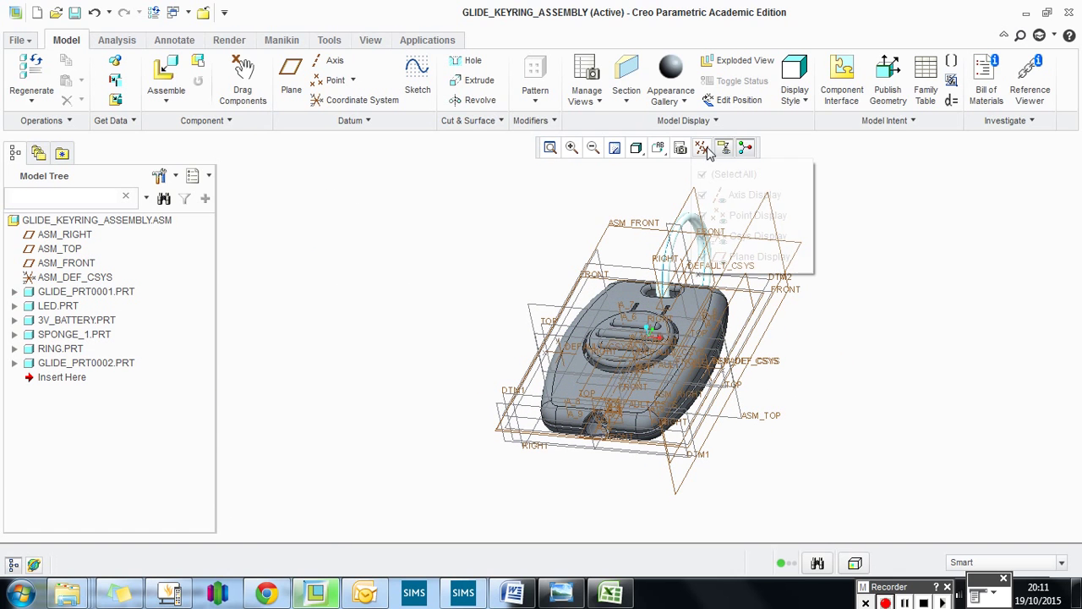
left_click(705, 176)
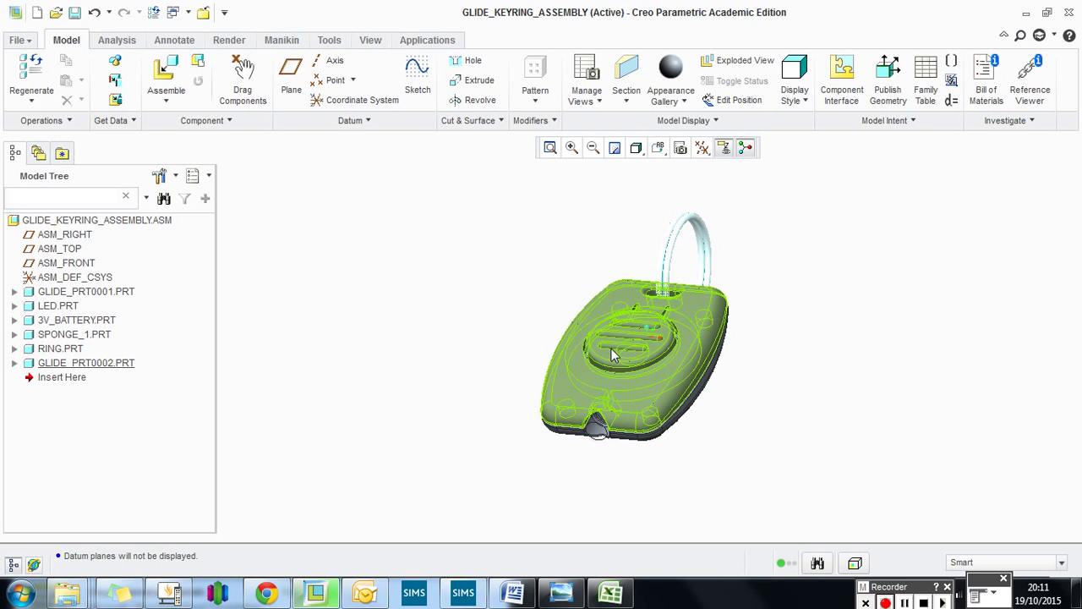
middle_click_drag(662, 414, 622, 377)
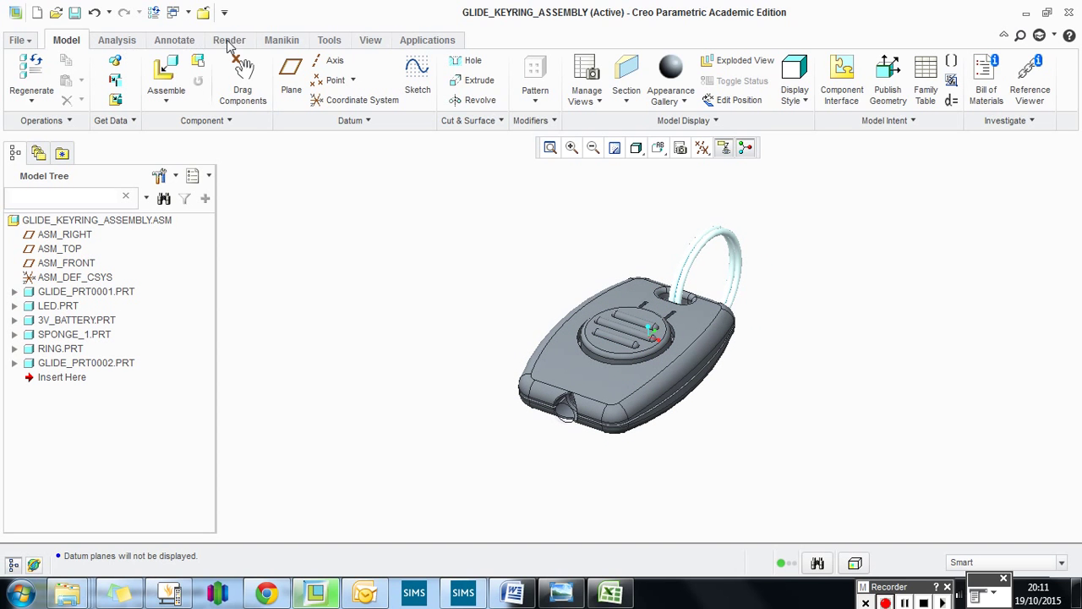
Step: Apply the photolux-studio-hard scene and render the keyring assembly in the Render Window
left_click(229, 41)
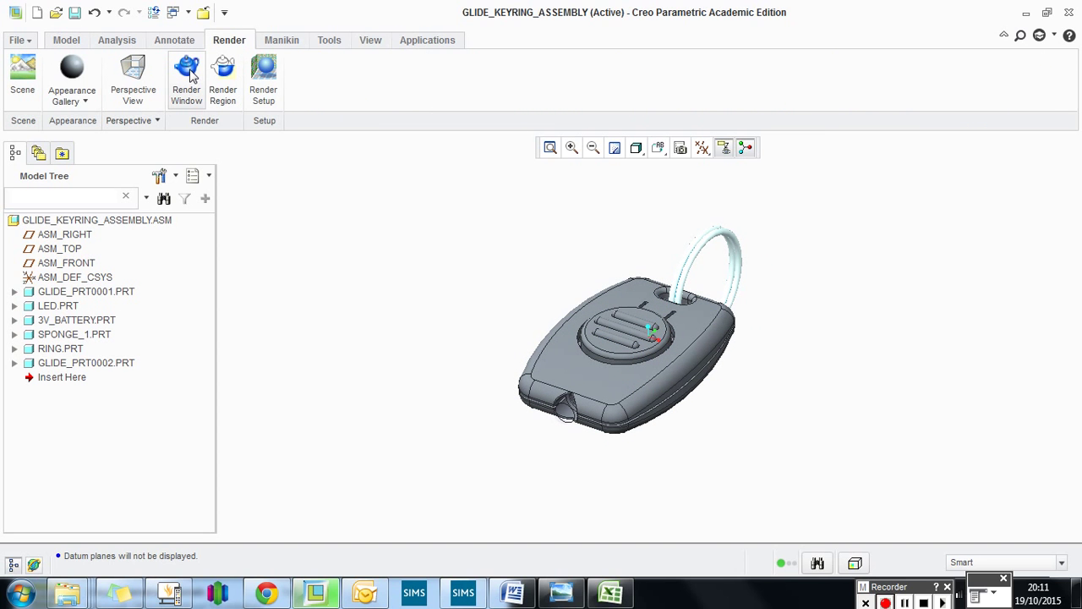
left_click(25, 71)
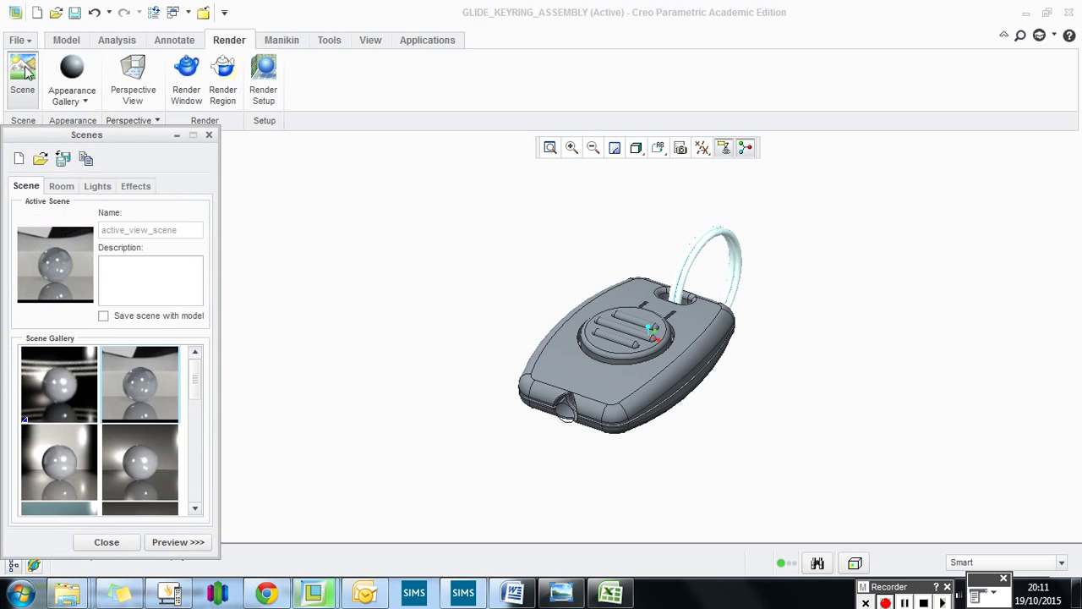
left_click_drag(197, 385, 203, 523)
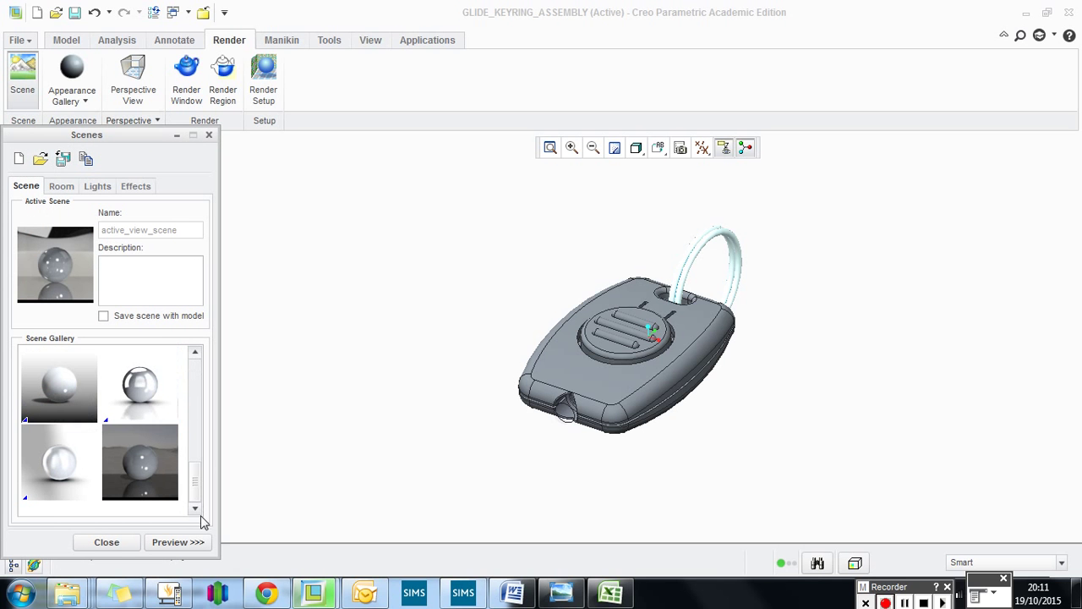
left_click(137, 387)
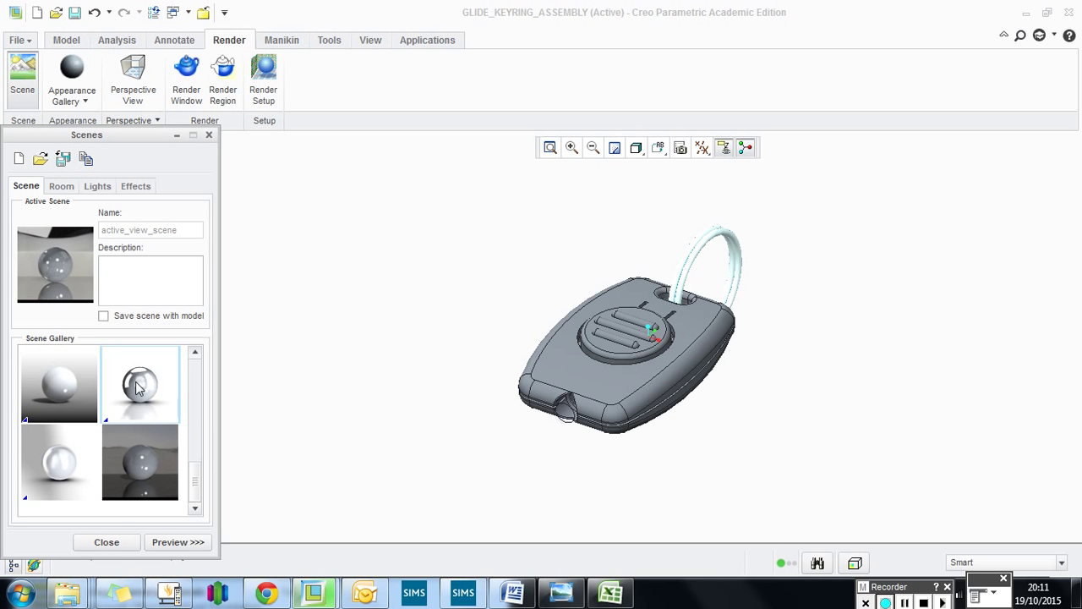
left_click(115, 544)
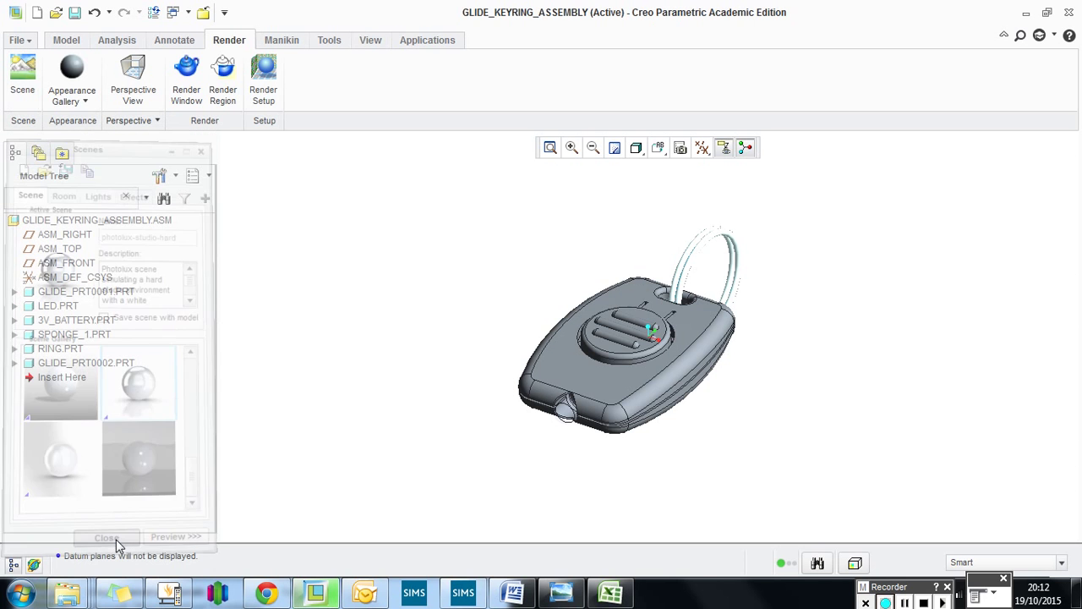
left_click(189, 71)
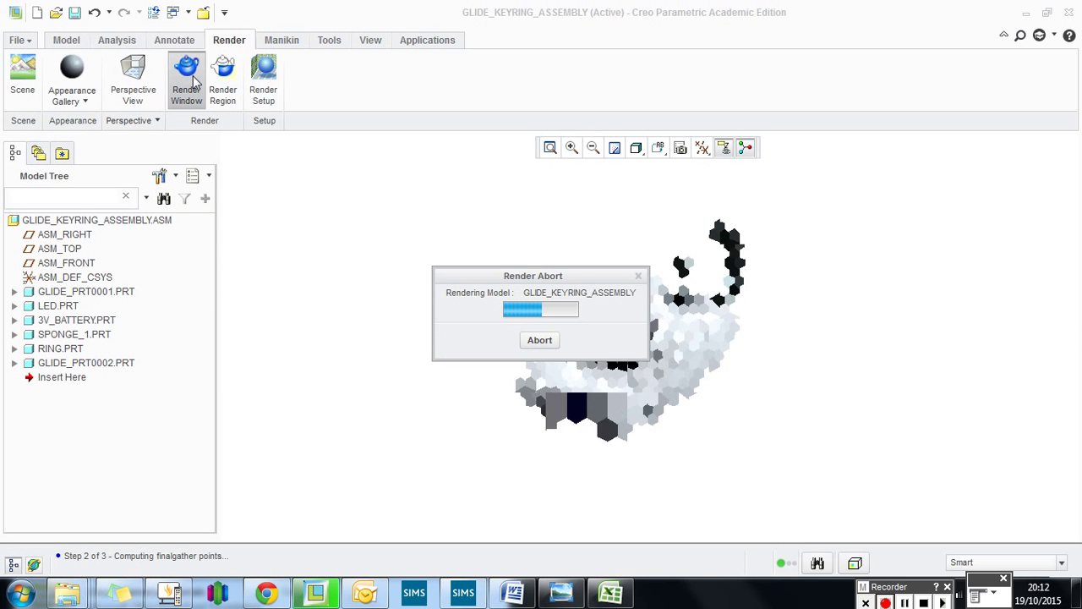